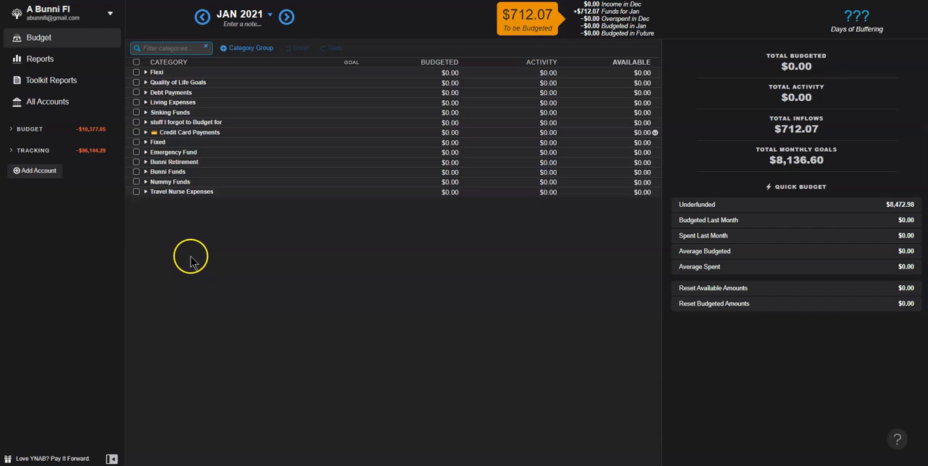
Step: Open the built-in reports and view the spending totals for January 2021
{"action": "left_click", "coordinate": [68, 60]}
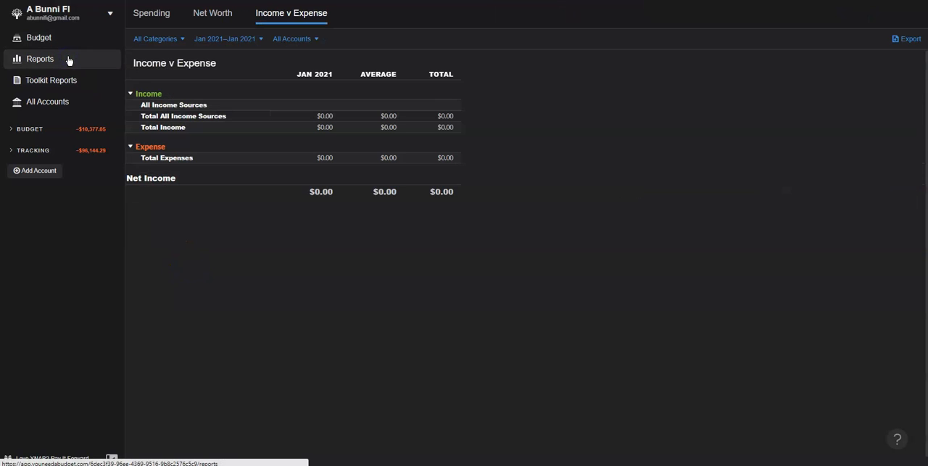
{"action": "left_click", "coordinate": [166, 13]}
{"action": "left_click", "coordinate": [170, 21]}
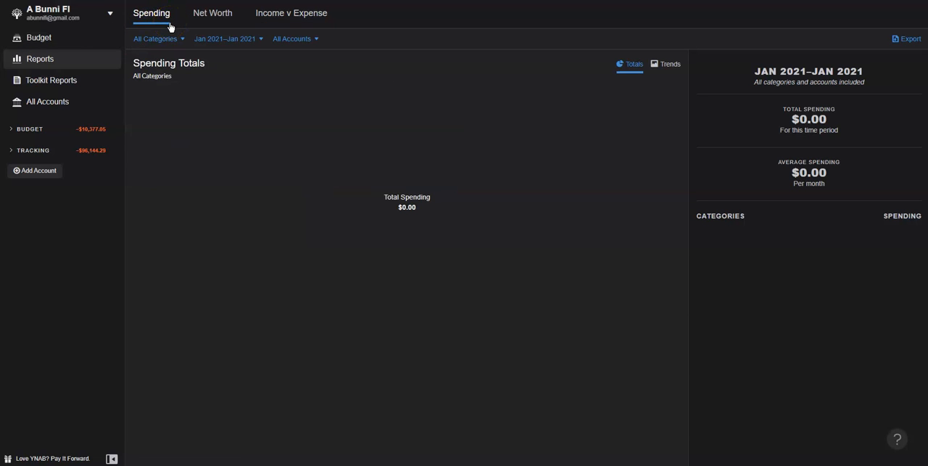
{"action": "left_click", "coordinate": [169, 24]}
Step: Review what the Make a Fresh Start option copies into a new budget, and cancel without creating one
{"action": "left_click", "coordinate": [110, 12]}
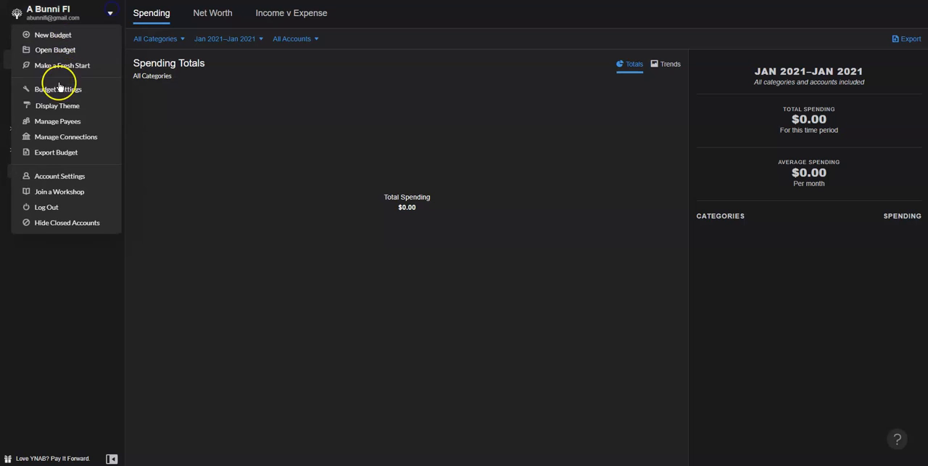
{"action": "left_click", "coordinate": [69, 66]}
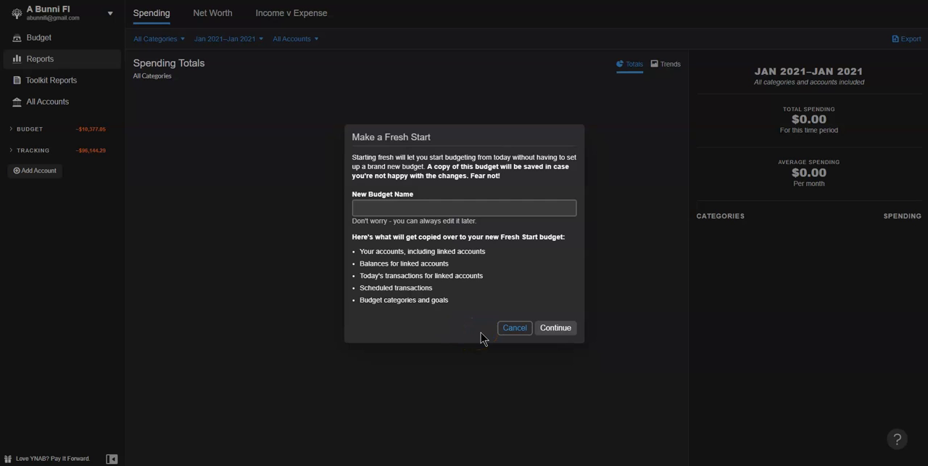
{"action": "left_click", "coordinate": [510, 329]}
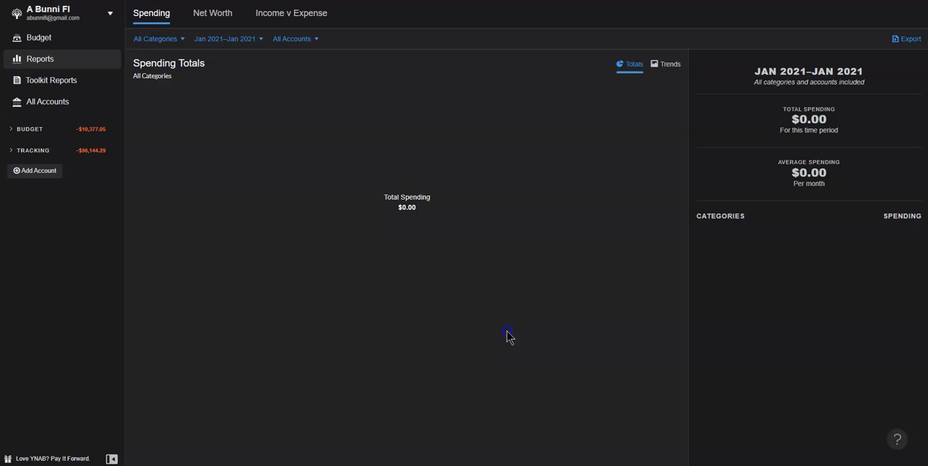
Step: View the built-in Net Worth report and the Income v Expense report
{"action": "left_click", "coordinate": [212, 14]}
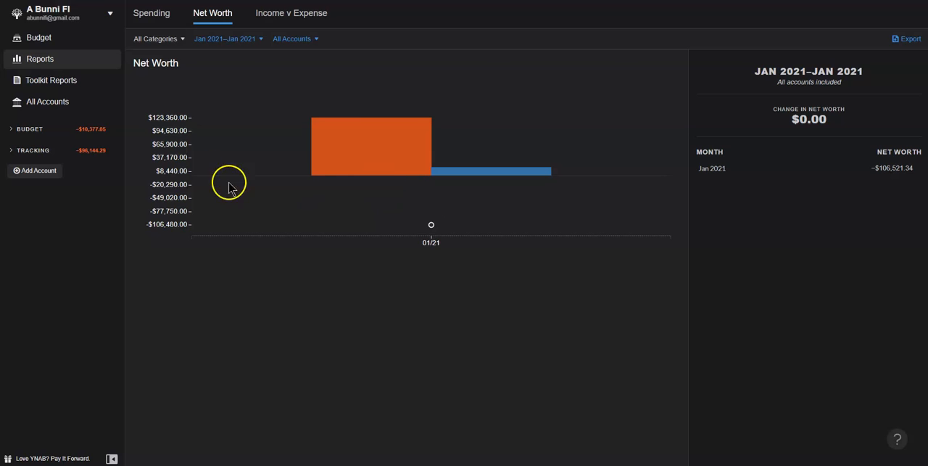
{"action": "left_click", "coordinate": [278, 15]}
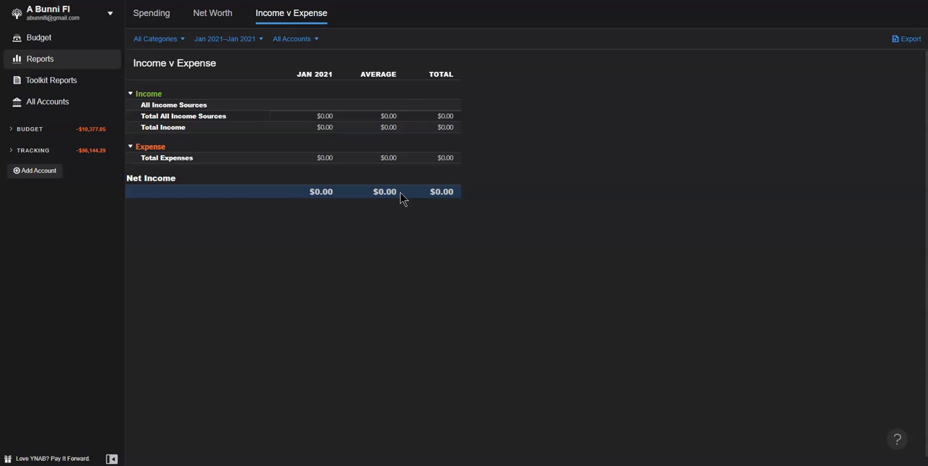
Step: Open the Toolkit reports and review Net Worth, Inflow/Outflow and Spending By Category
{"action": "left_click", "coordinate": [48, 81]}
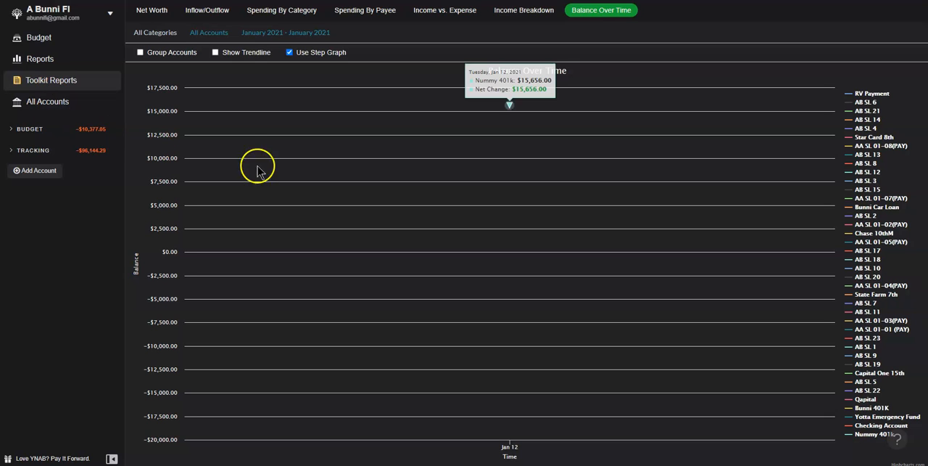
{"action": "left_click", "coordinate": [152, 10]}
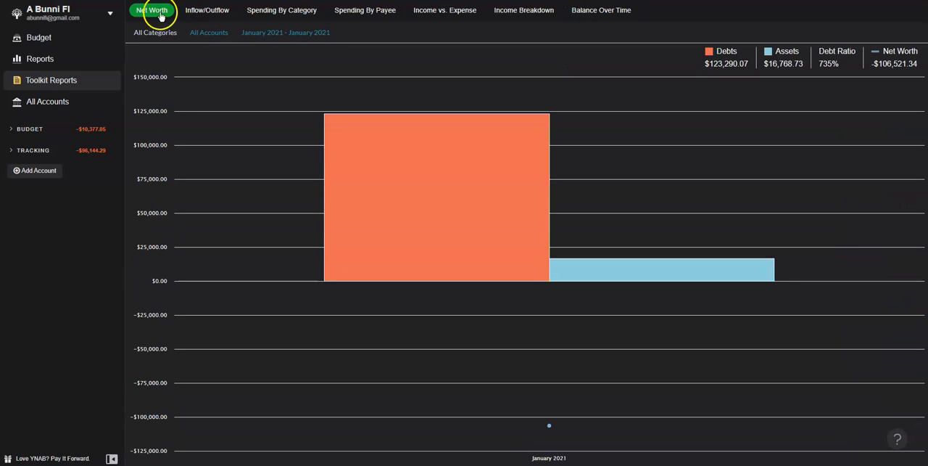
{"action": "left_click", "coordinate": [207, 11]}
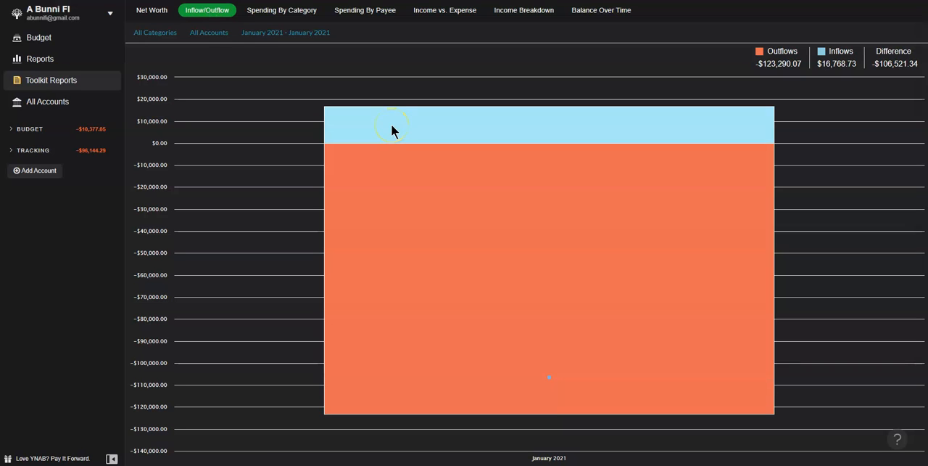
{"action": "left_click", "coordinate": [305, 11]}
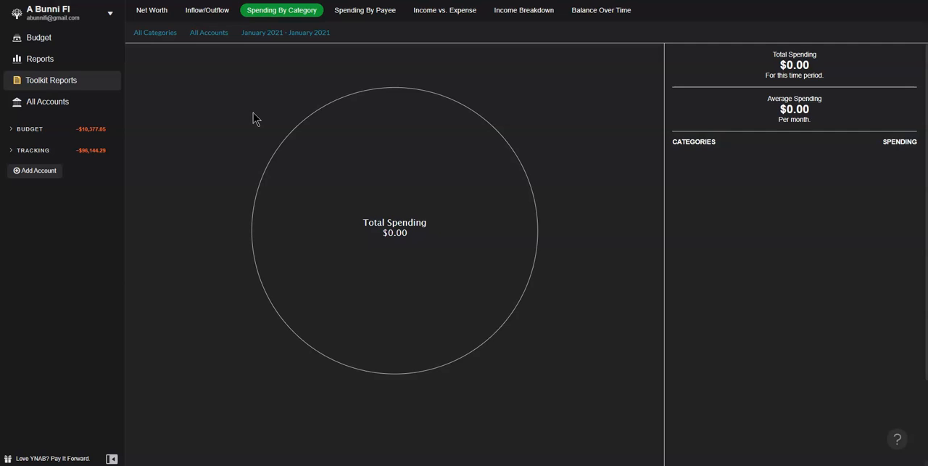
Step: Review the Toolkit's Spending By Payee, Income vs. Expense, Income Breakdown and Balance Over Time reports
{"action": "left_click", "coordinate": [344, 13]}
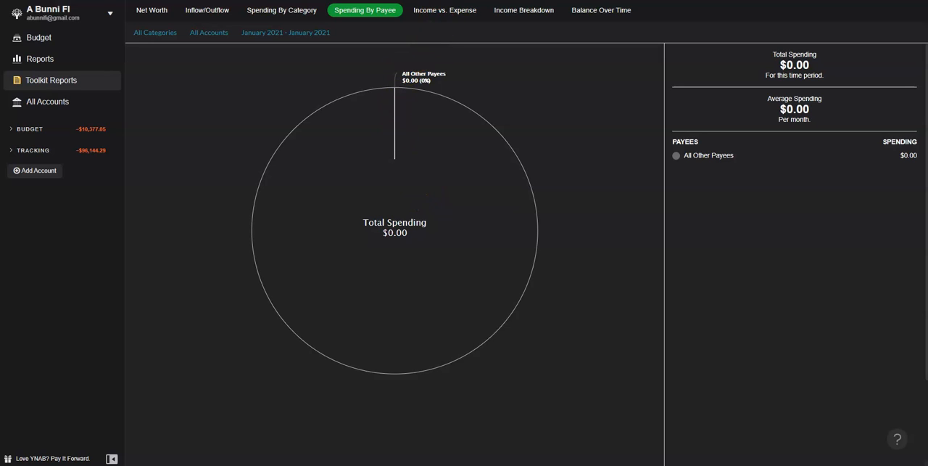
{"action": "left_click", "coordinate": [440, 11]}
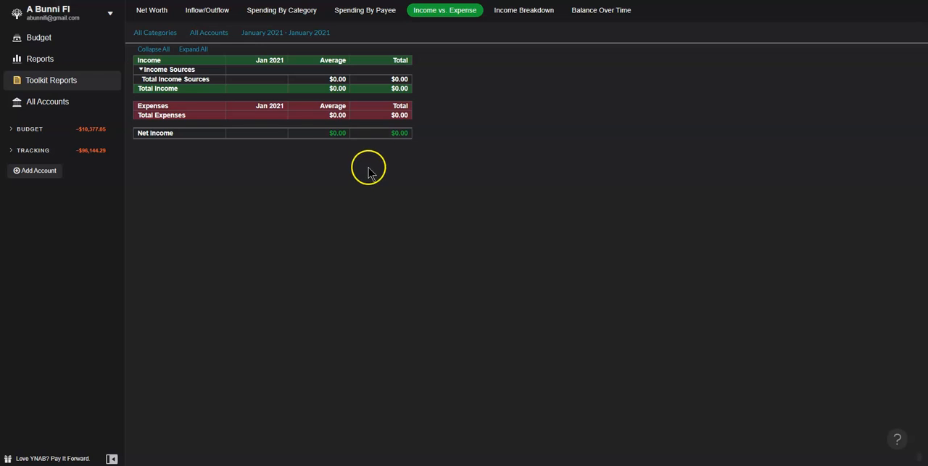
{"action": "left_click", "coordinate": [538, 14]}
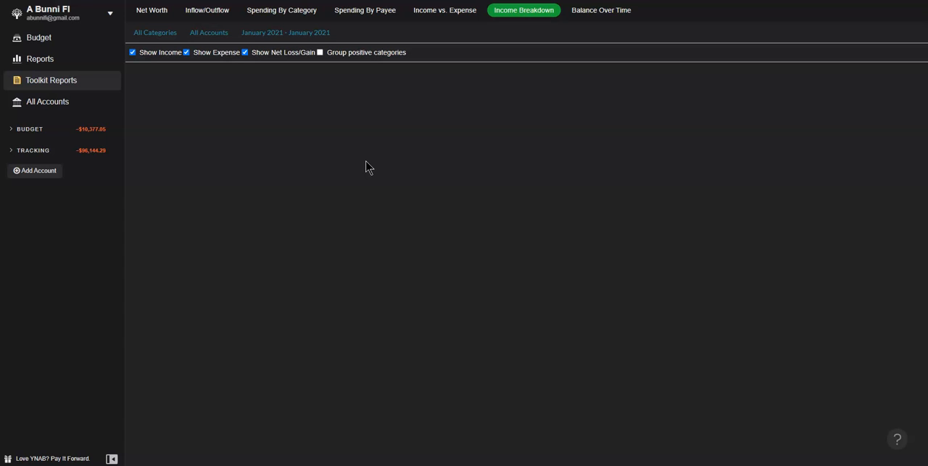
{"action": "left_click", "coordinate": [490, 128]}
{"action": "left_click", "coordinate": [599, 16]}
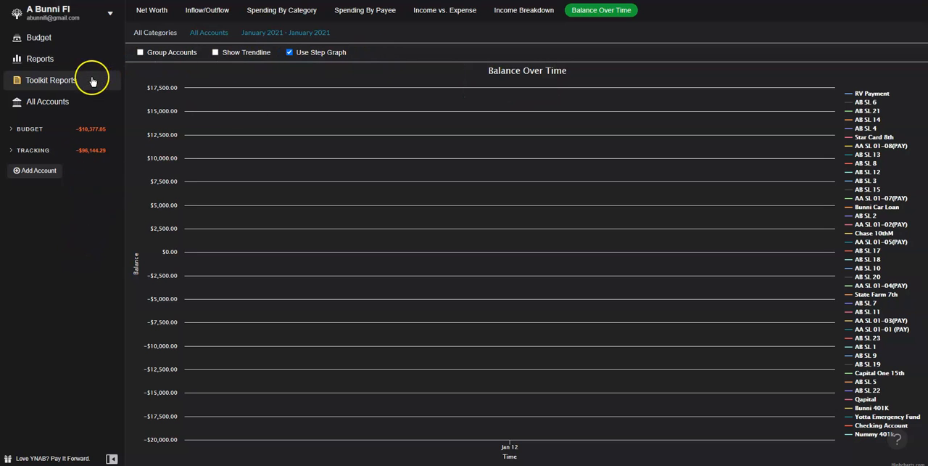
Step: Open the register for all accounts, look through the expanded list of tracking accounts, and collapse that list
{"action": "left_click", "coordinate": [64, 108]}
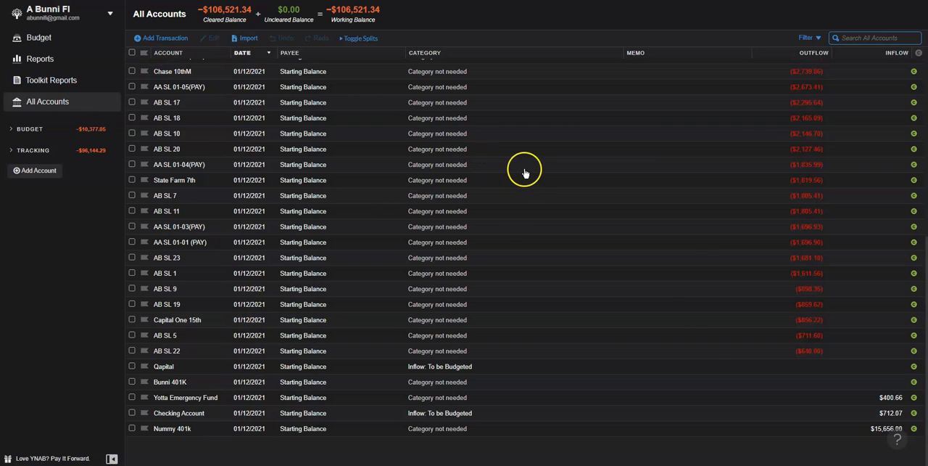
{"action": "left_click", "coordinate": [11, 155]}
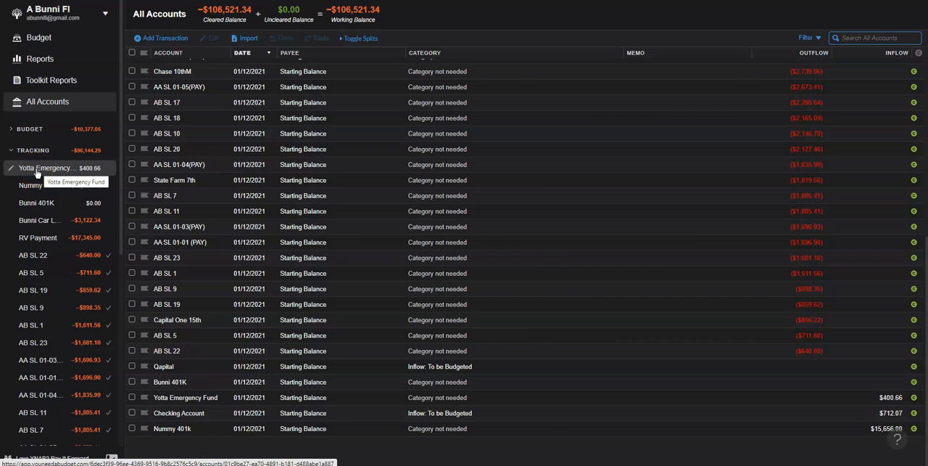
{"action": "left_click", "coordinate": [33, 171]}
{"action": "left_click", "coordinate": [25, 175]}
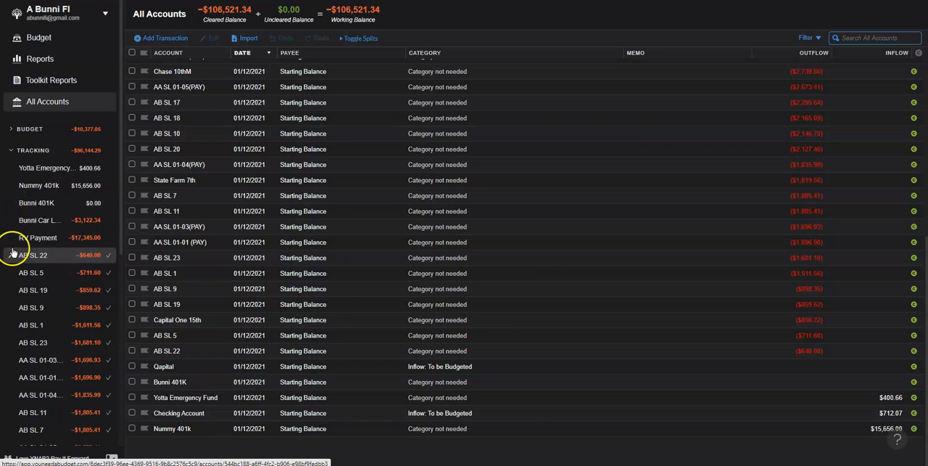
{"action": "scroll", "coordinate": [13, 254], "scroll_direction": "down", "scroll_amount": 5}
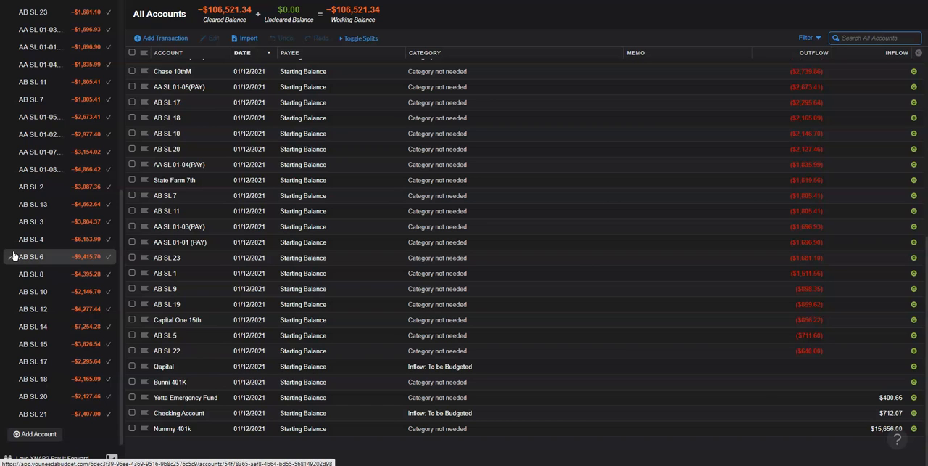
{"action": "scroll", "coordinate": [13, 256], "scroll_direction": "up", "scroll_amount": 5}
{"action": "scroll", "coordinate": [10, 286], "scroll_direction": "down", "scroll_amount": 5}
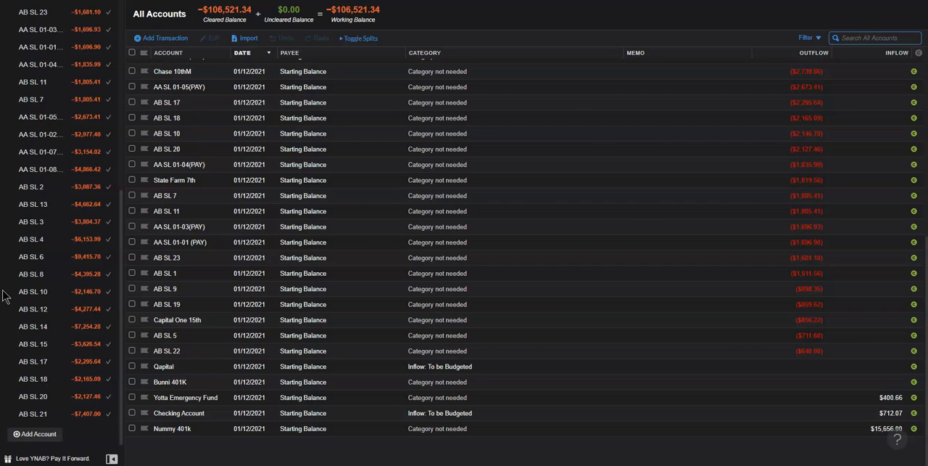
{"action": "scroll", "coordinate": [3, 296], "scroll_direction": "up", "scroll_amount": 5}
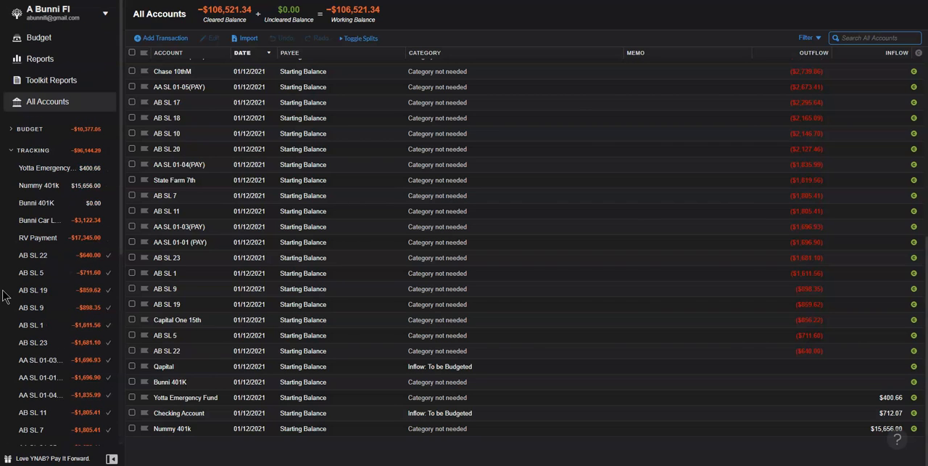
{"action": "left_click", "coordinate": [10, 151]}
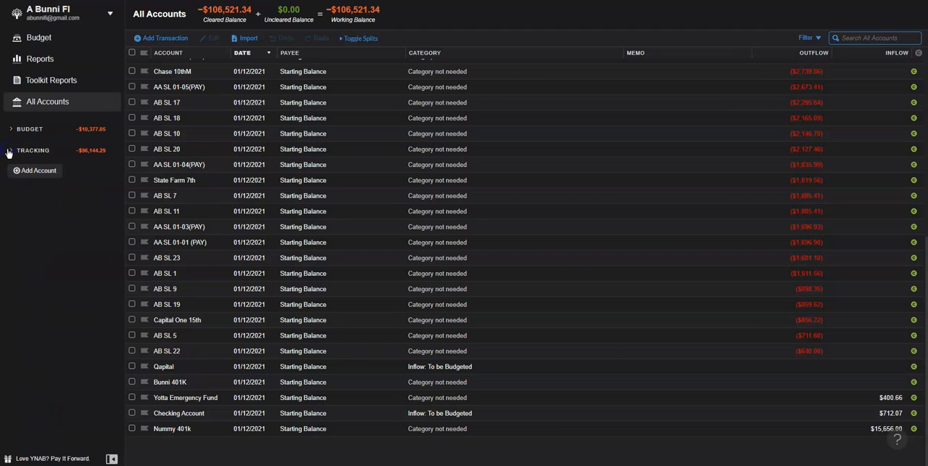
Step: Expand the list of budget accounts to view their balances, and collapse it again
{"action": "left_click", "coordinate": [11, 130]}
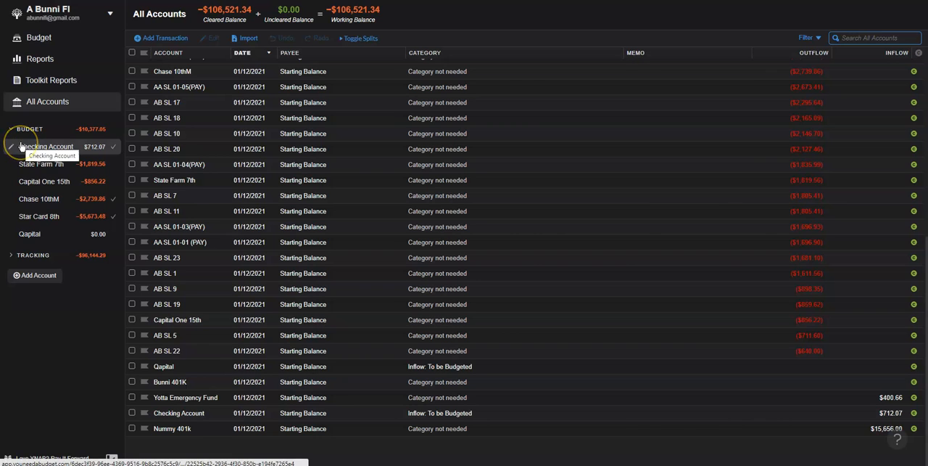
{"action": "left_click", "coordinate": [92, 167]}
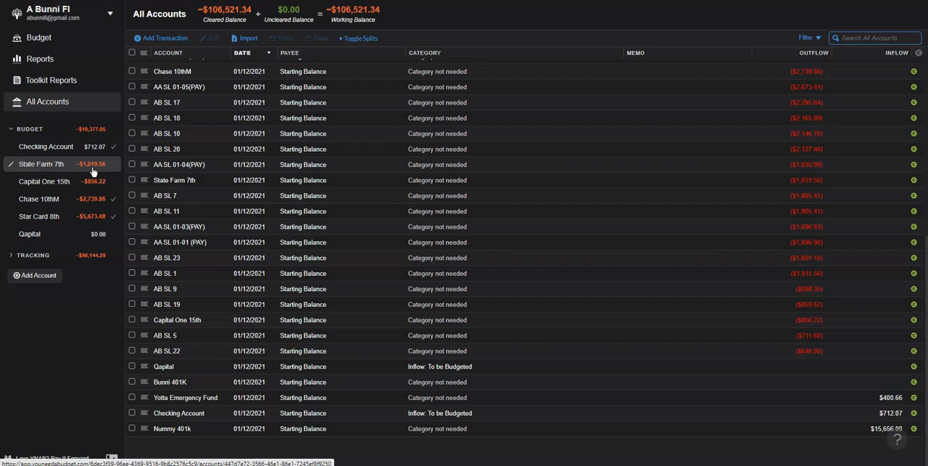
{"action": "left_click", "coordinate": [12, 132]}
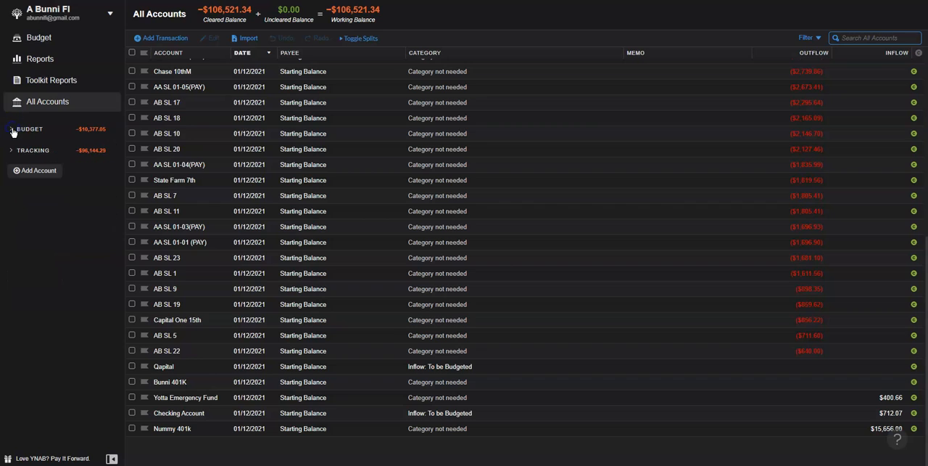
Step: Return to the January 2021 budget and look inside the Flexi and Quality of Life Goals category groups
{"action": "left_click", "coordinate": [58, 41]}
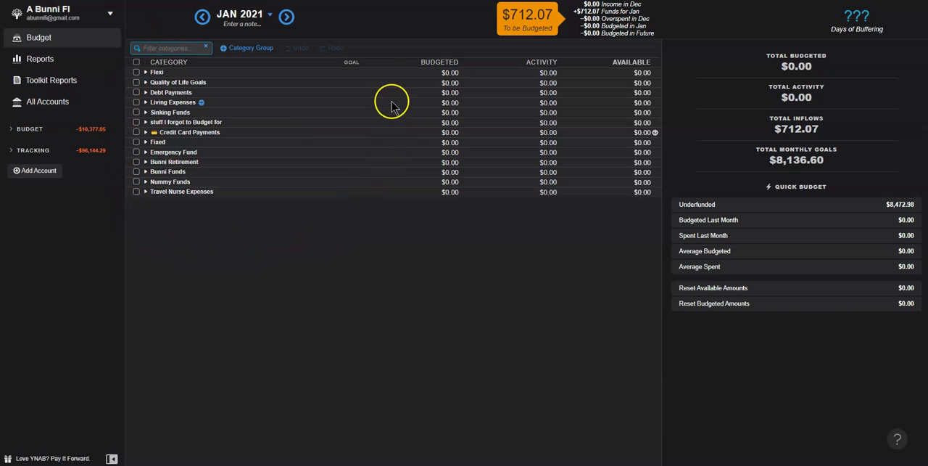
{"action": "left_click", "coordinate": [146, 73]}
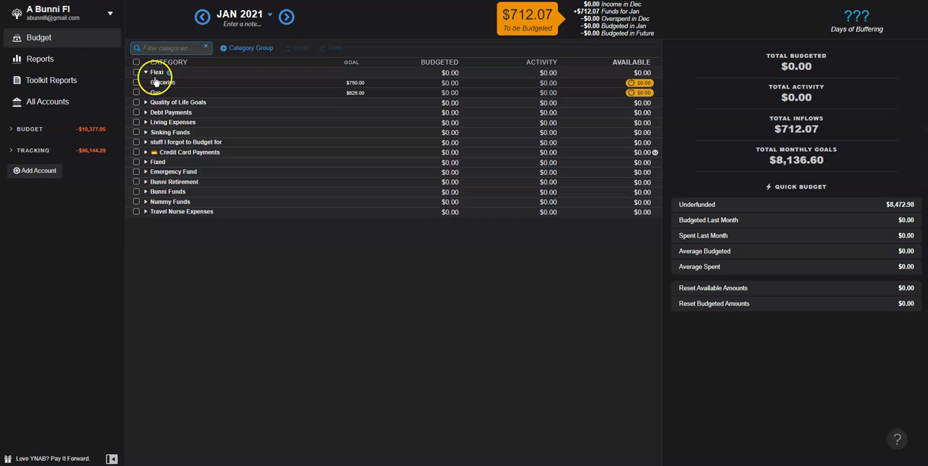
{"action": "left_click", "coordinate": [145, 73]}
{"action": "left_click", "coordinate": [145, 82]}
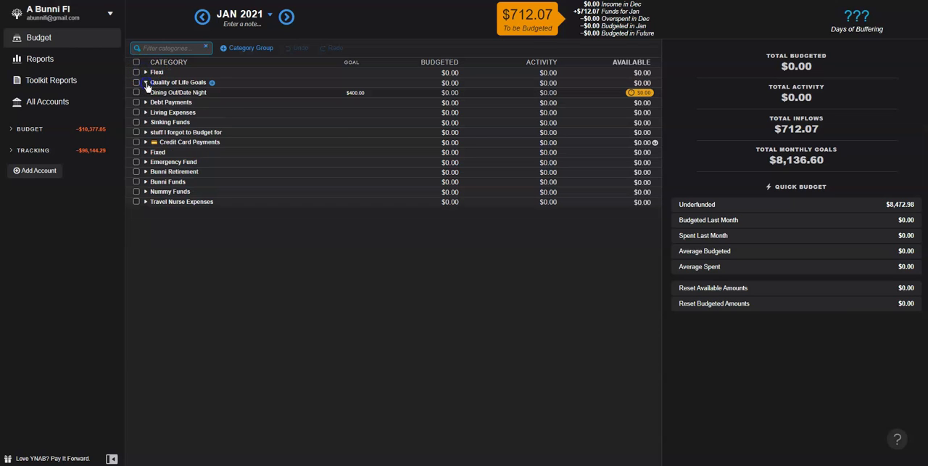
{"action": "left_click", "coordinate": [218, 94]}
{"action": "left_click", "coordinate": [146, 82]}
Step: Look through the categories in the Debt Payments group and collapse the group
{"action": "left_click", "coordinate": [146, 92]}
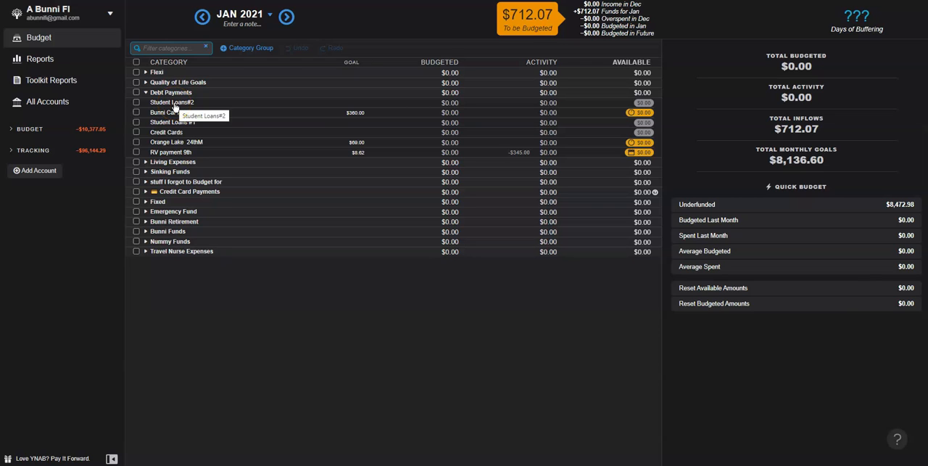
{"action": "left_click", "coordinate": [170, 95]}
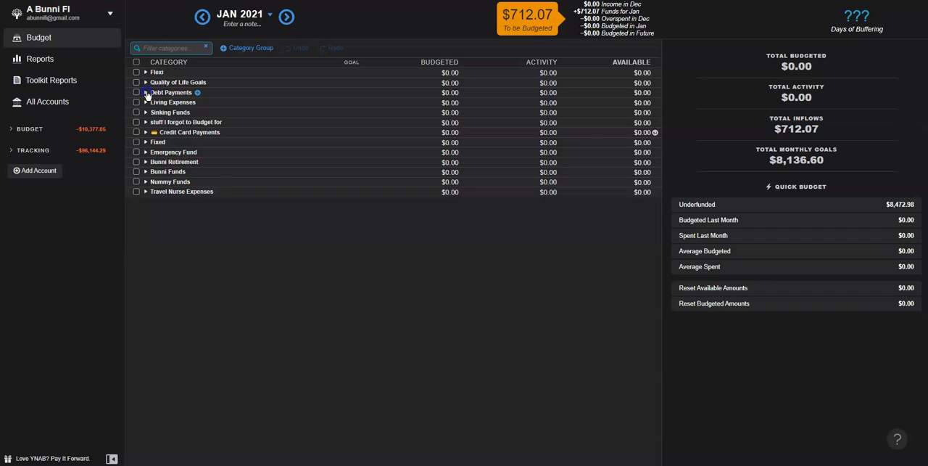
{"action": "left_click", "coordinate": [146, 93]}
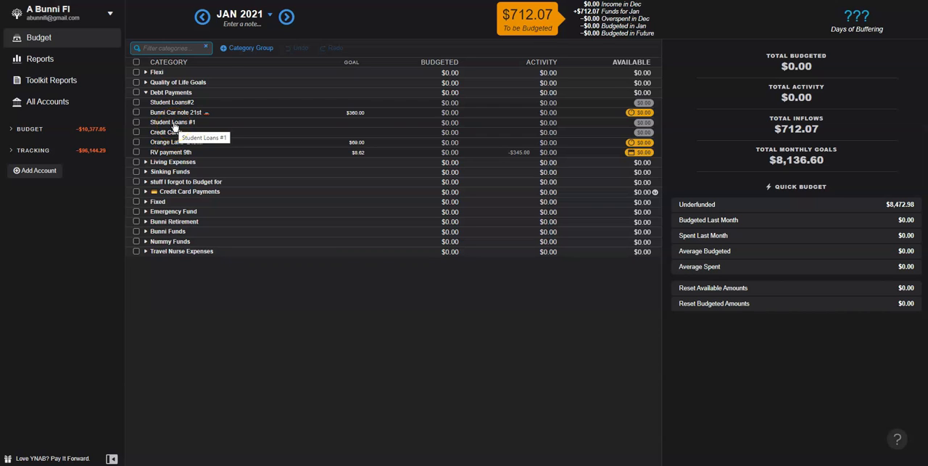
{"action": "left_click", "coordinate": [147, 93]}
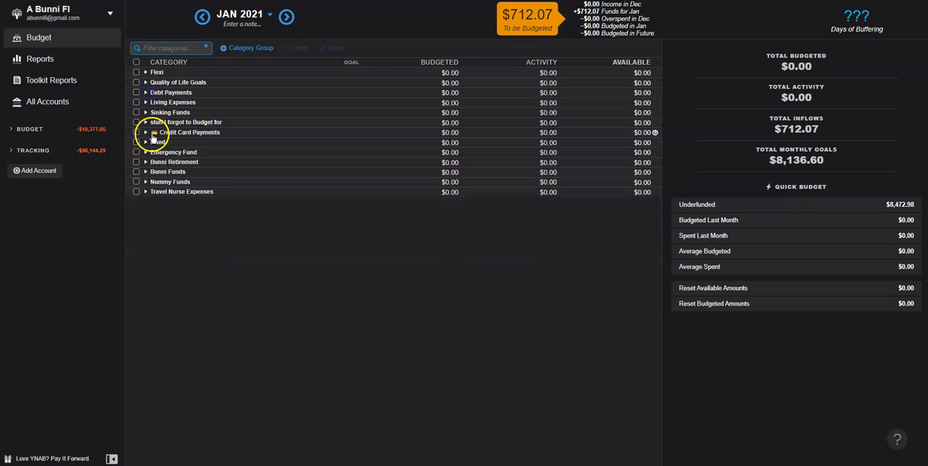
Step: Expand the Living Expenses group and move its Medical category into the Sinking Funds group
{"action": "left_click", "coordinate": [146, 102]}
{"action": "left_click", "coordinate": [152, 108]}
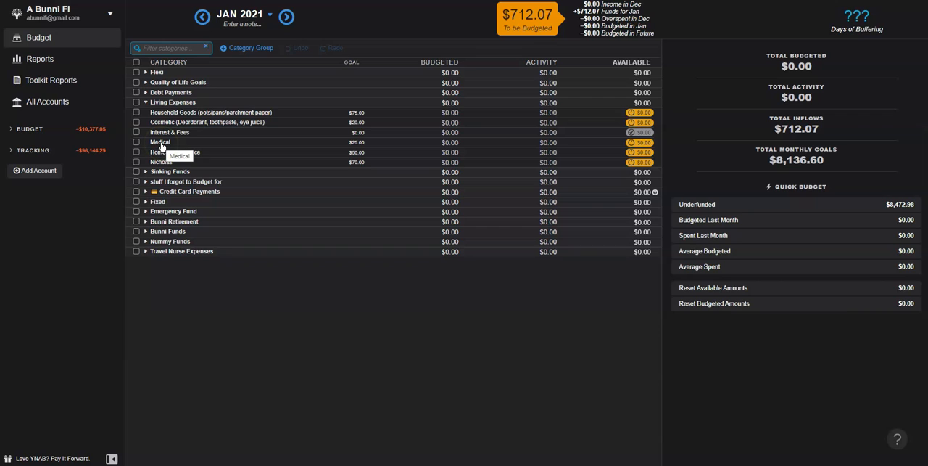
{"action": "left_click_drag", "start_coordinate": [161, 145], "coordinate": [161, 183]}
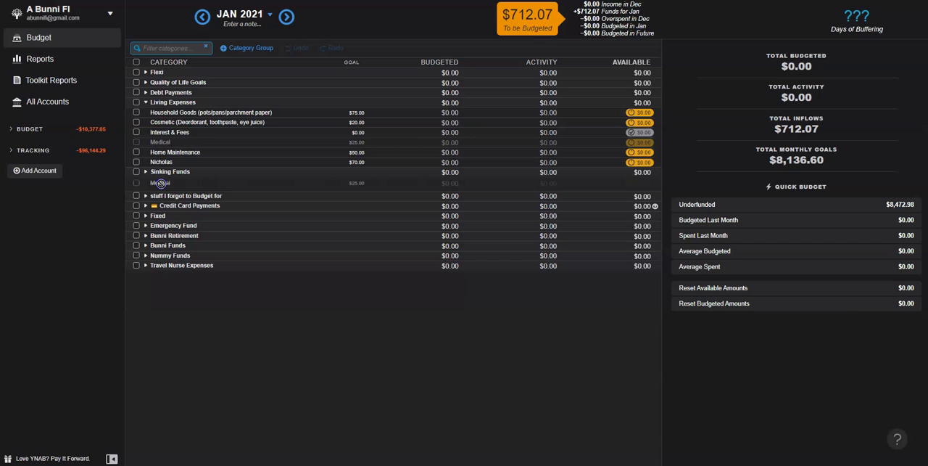
{"action": "left_click_drag", "start_coordinate": [160, 183], "coordinate": [161, 177]}
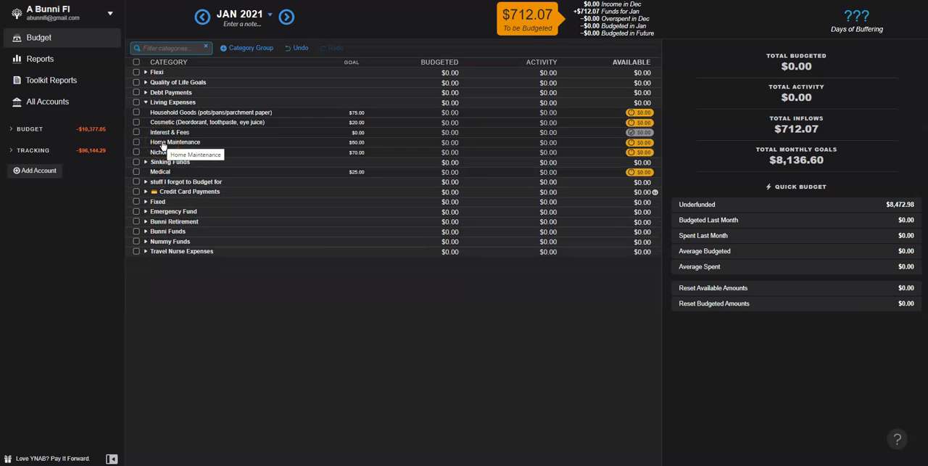
Step: Move Home Maintenance and the category with the $70.00 goal from Living Expenses into Sinking Funds, and collapse Living Expenses
{"action": "left_click_drag", "start_coordinate": [163, 144], "coordinate": [161, 177]}
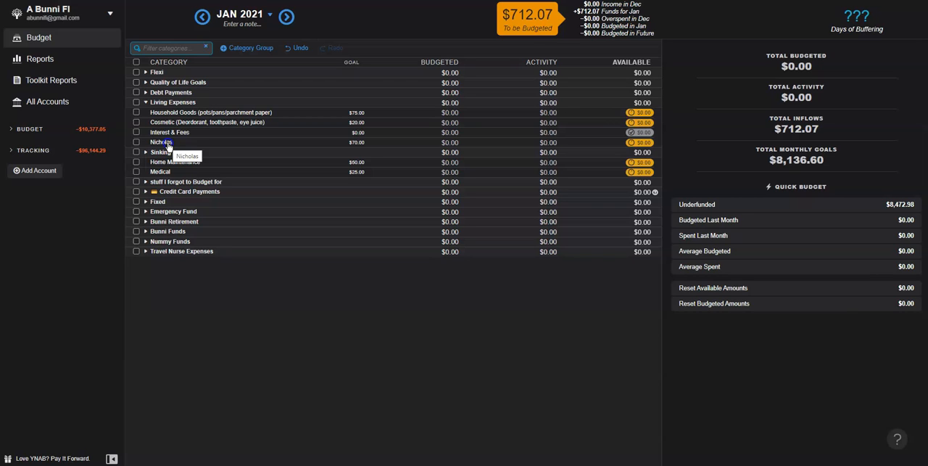
{"action": "left_click_drag", "start_coordinate": [167, 145], "coordinate": [170, 164]}
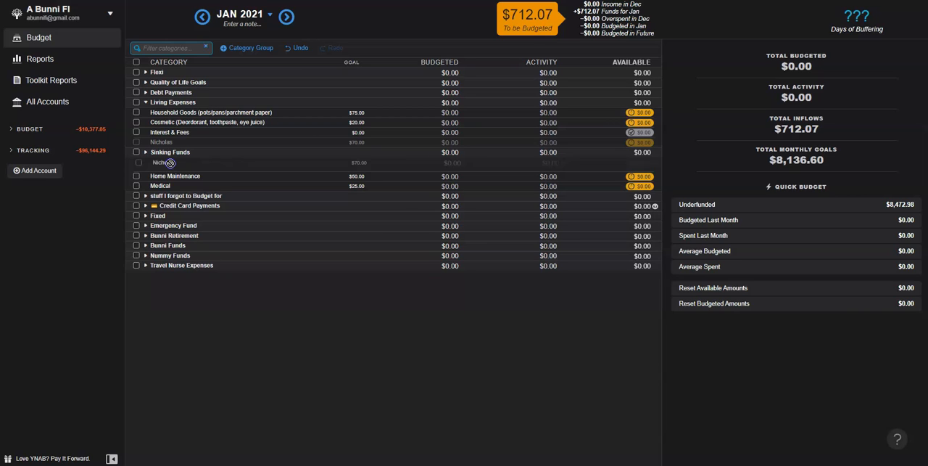
{"action": "left_click_drag", "start_coordinate": [170, 163], "coordinate": [172, 167]}
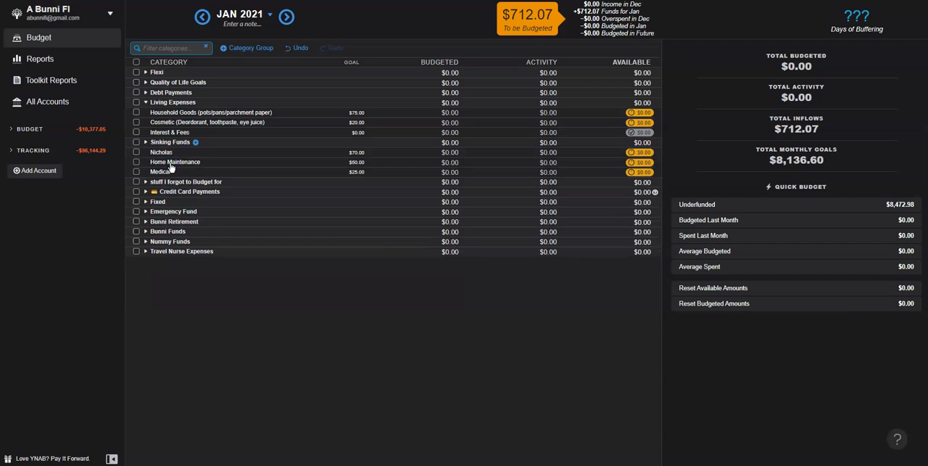
{"action": "left_click", "coordinate": [145, 102]}
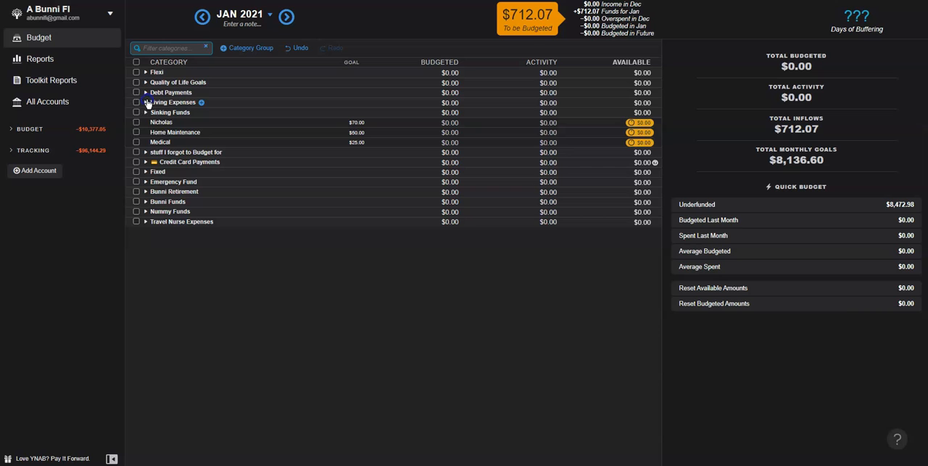
Step: Expand the Sinking Funds group and delete its House Maintenance category
{"action": "left_click", "coordinate": [145, 112]}
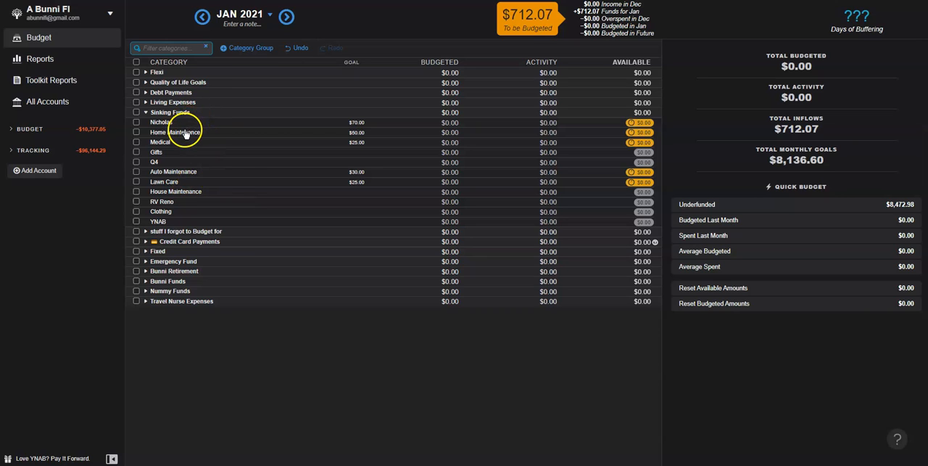
{"action": "left_click", "coordinate": [178, 194]}
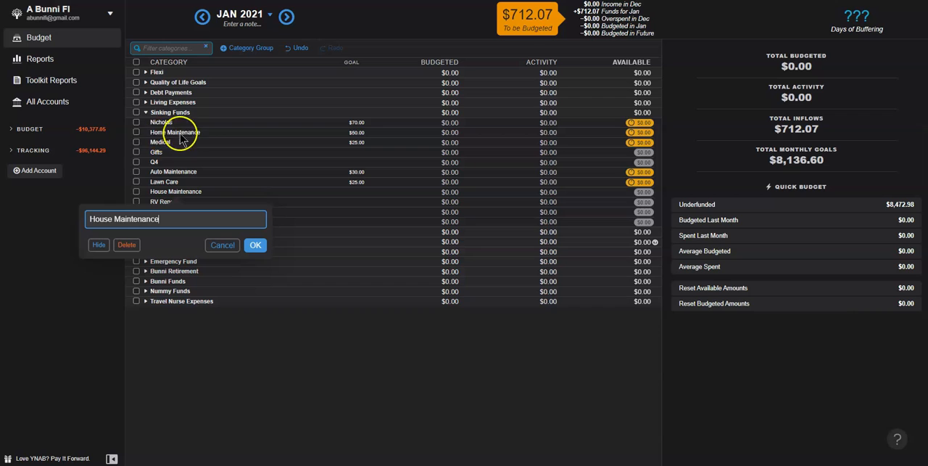
{"action": "left_click", "coordinate": [128, 244]}
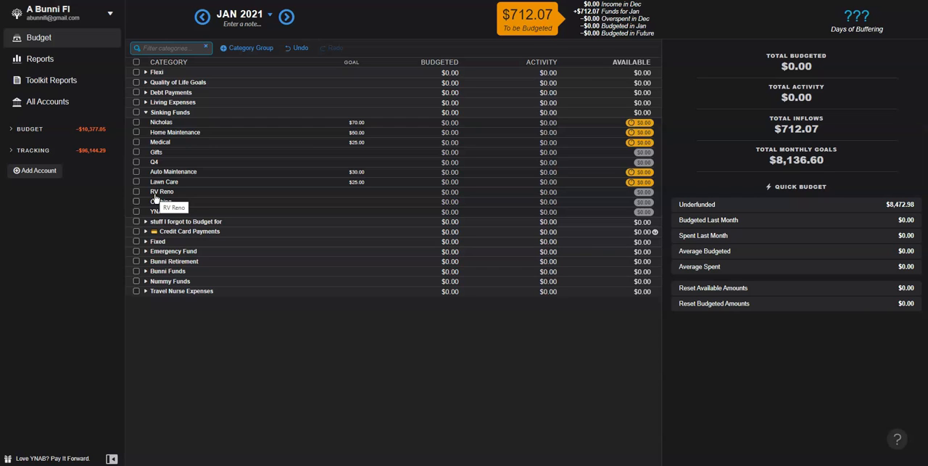
Step: Add a new category named RV Maintenance to the Sinking Funds group
{"action": "left_click", "coordinate": [196, 113]}
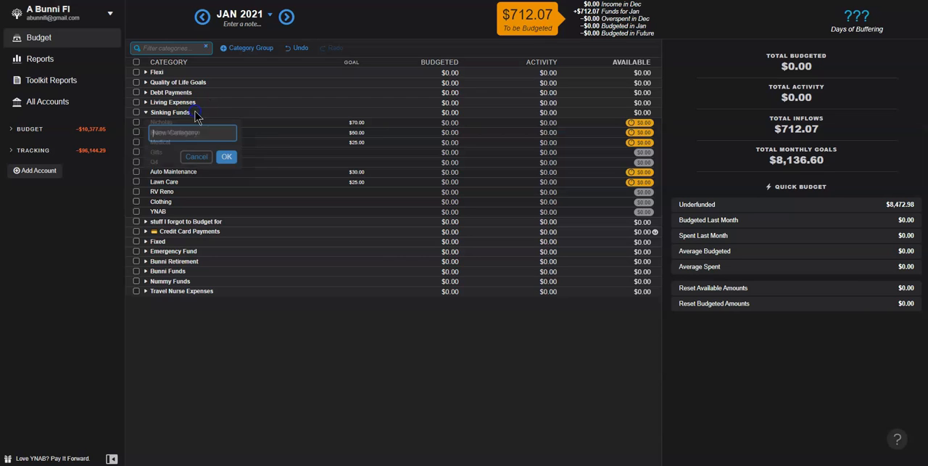
{"action": "type", "text": "RV "}
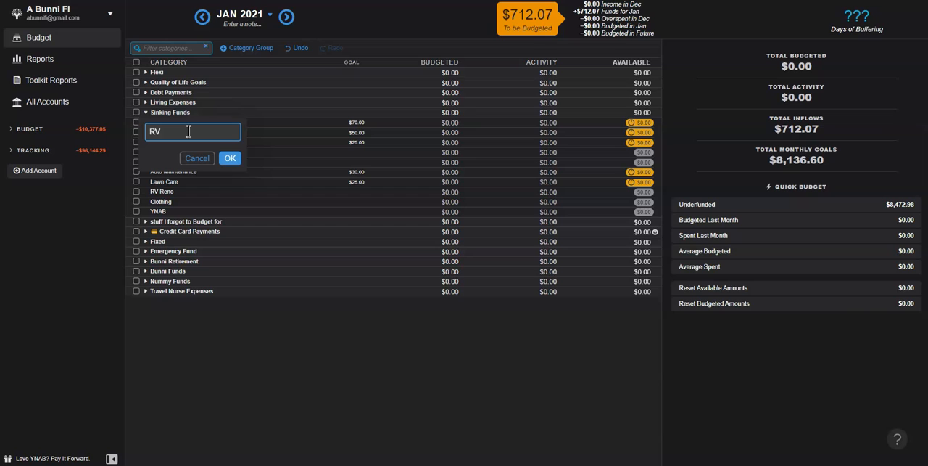
{"action": "type", "text": "Mainterance"}
{"action": "left_click", "coordinate": [226, 158]}
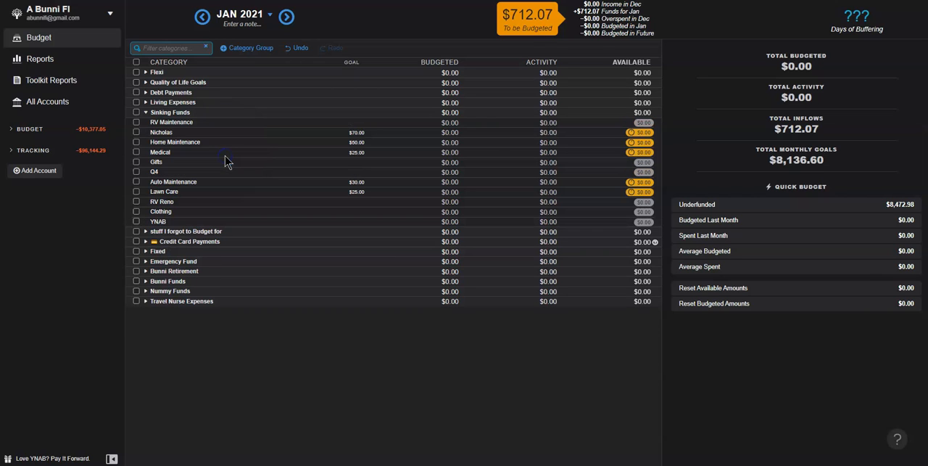
Step: View the RV Maintenance category's details, deselect it, and collapse the Sinking Funds group
{"action": "left_click", "coordinate": [172, 123]}
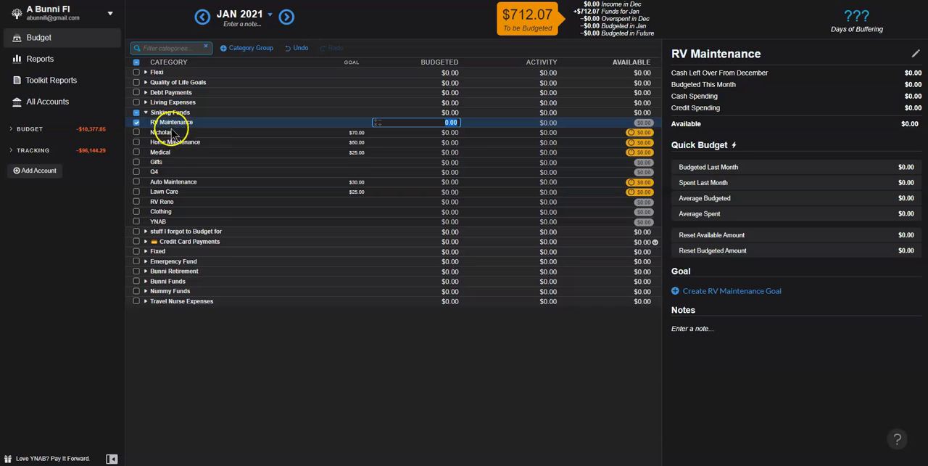
{"action": "left_click", "coordinate": [244, 382]}
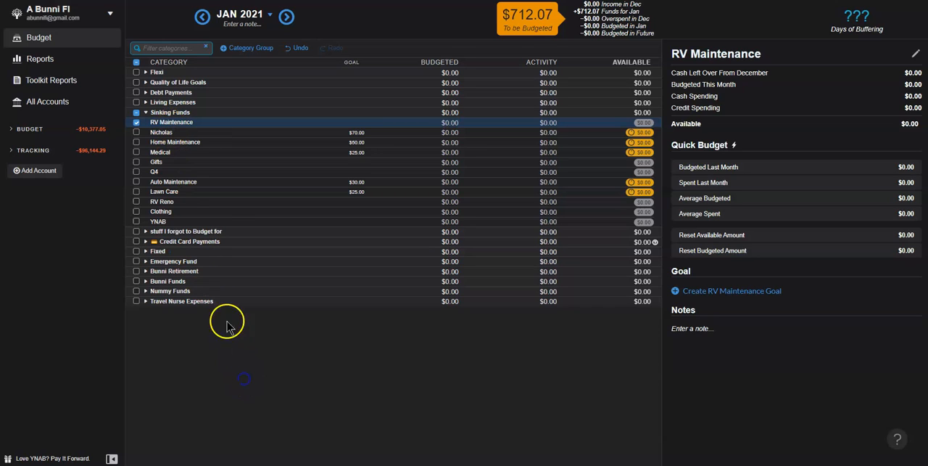
{"action": "left_click", "coordinate": [136, 122]}
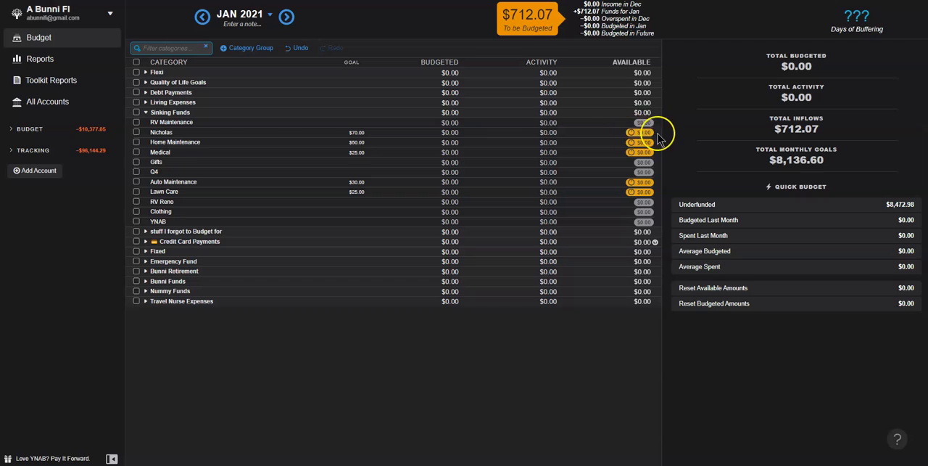
{"action": "left_click", "coordinate": [181, 155]}
{"action": "left_click", "coordinate": [146, 114]}
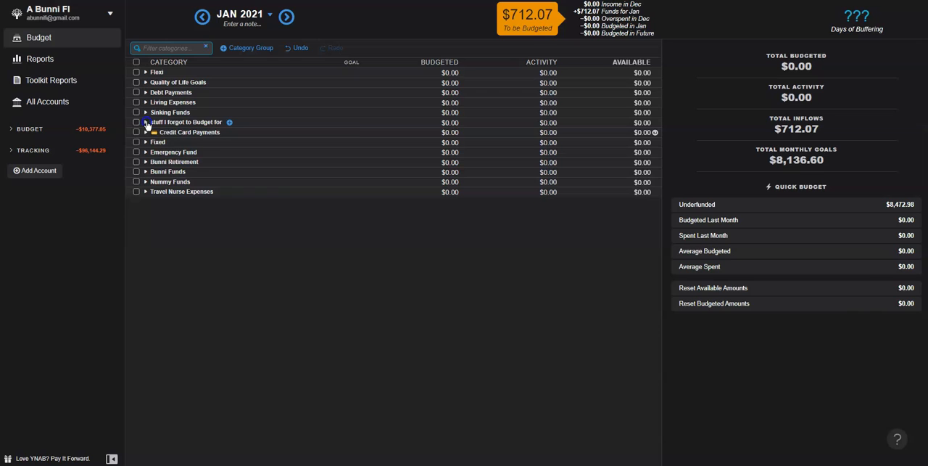
Step: Look inside the "stuff I forgot to Budget for" group and collapse it
{"action": "left_click", "coordinate": [146, 123]}
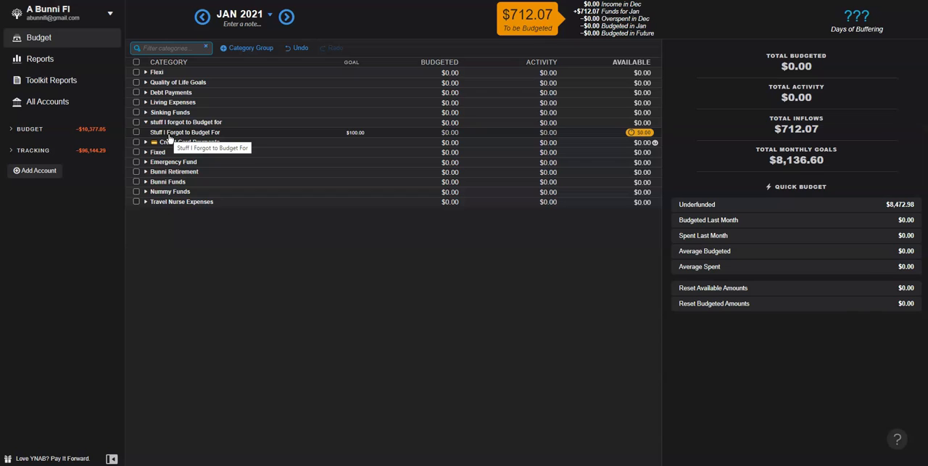
{"action": "left_click", "coordinate": [148, 123]}
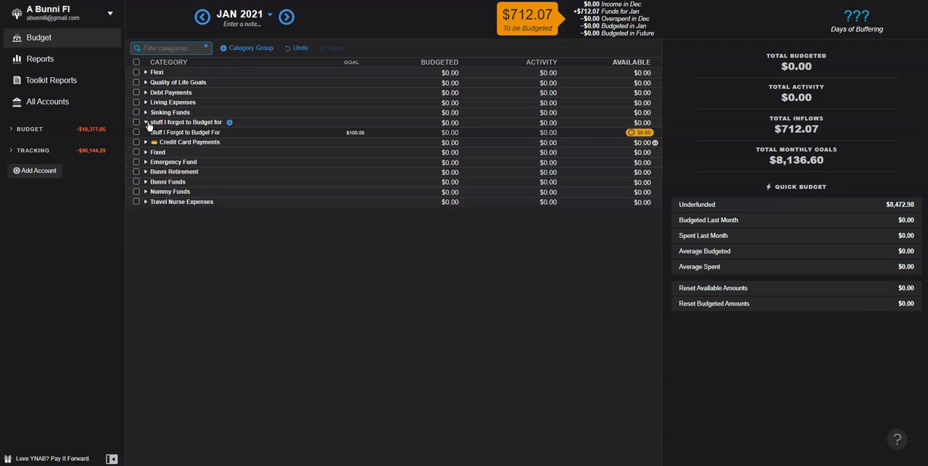
{"action": "left_click", "coordinate": [147, 123]}
Step: Compare the categories in Credit Card Payments with the expanded list of budget accounts, and collapse the category group
{"action": "left_click", "coordinate": [146, 132]}
{"action": "left_click", "coordinate": [178, 151]}
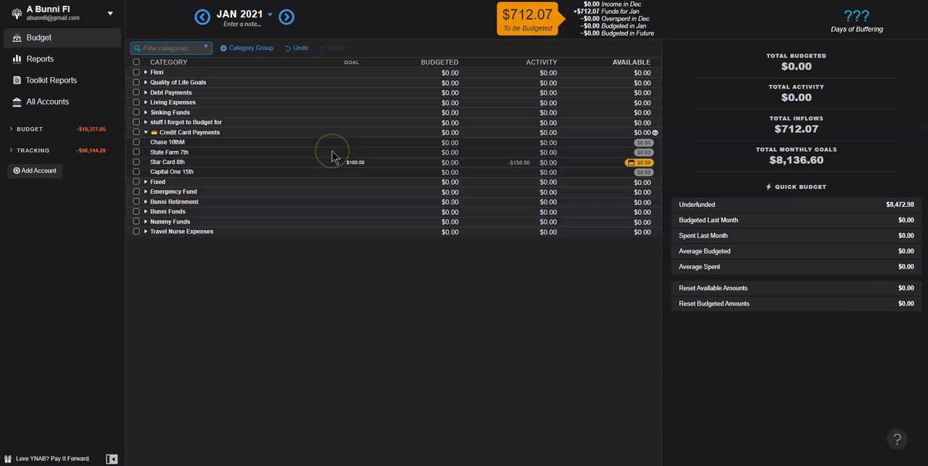
{"action": "left_click", "coordinate": [29, 128]}
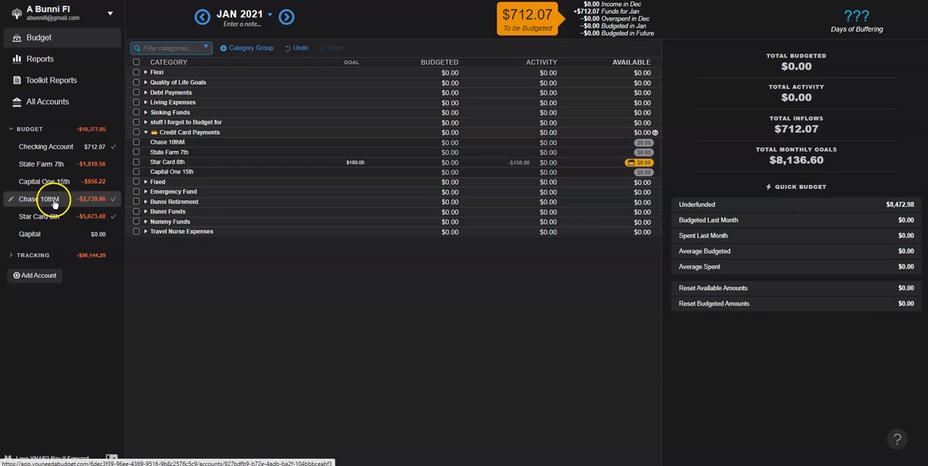
{"action": "left_click", "coordinate": [147, 133]}
Step: Look through the Fixed and Bunni Retirement category groups, collapsing each one after viewing it
{"action": "left_click", "coordinate": [146, 142]}
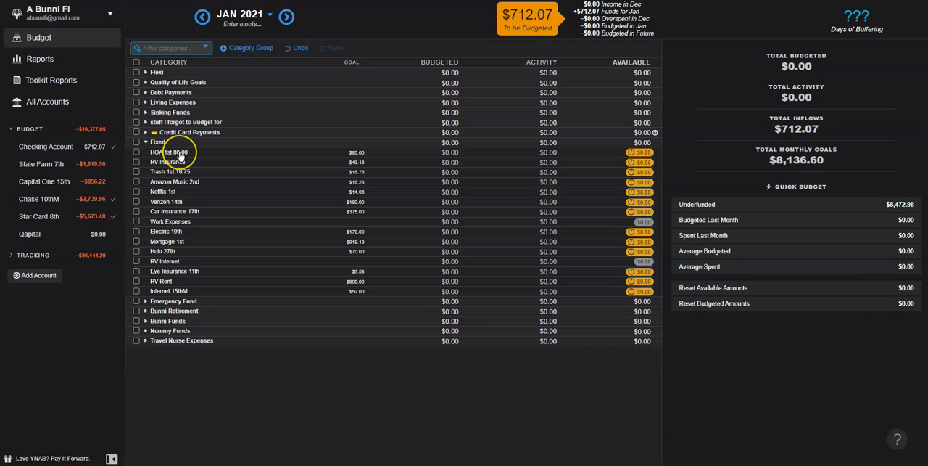
{"action": "left_click", "coordinate": [146, 143]}
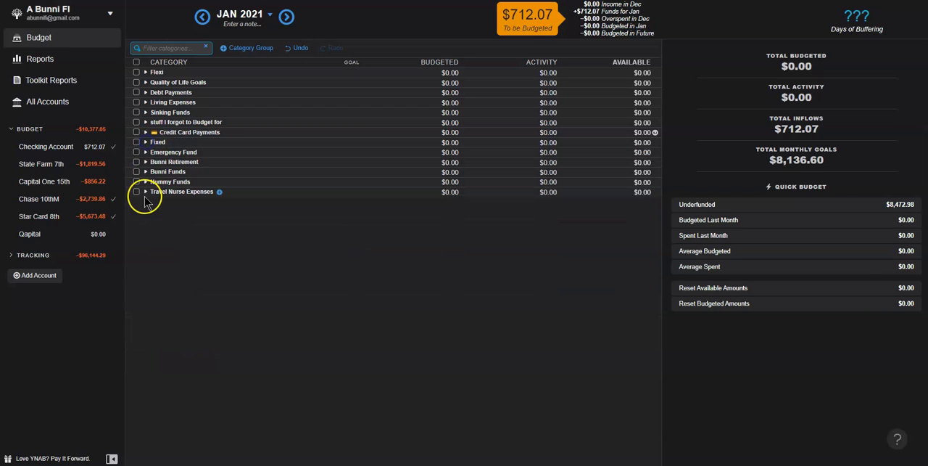
{"action": "left_click", "coordinate": [146, 162]}
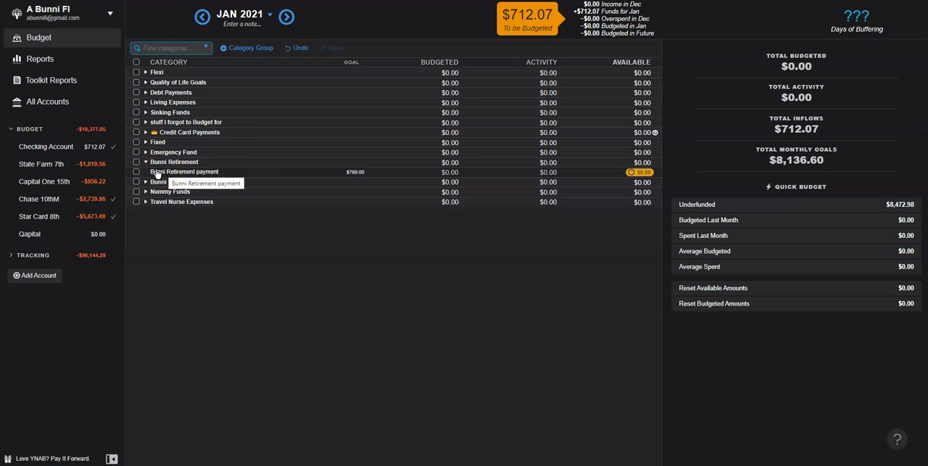
{"action": "left_click", "coordinate": [148, 163]}
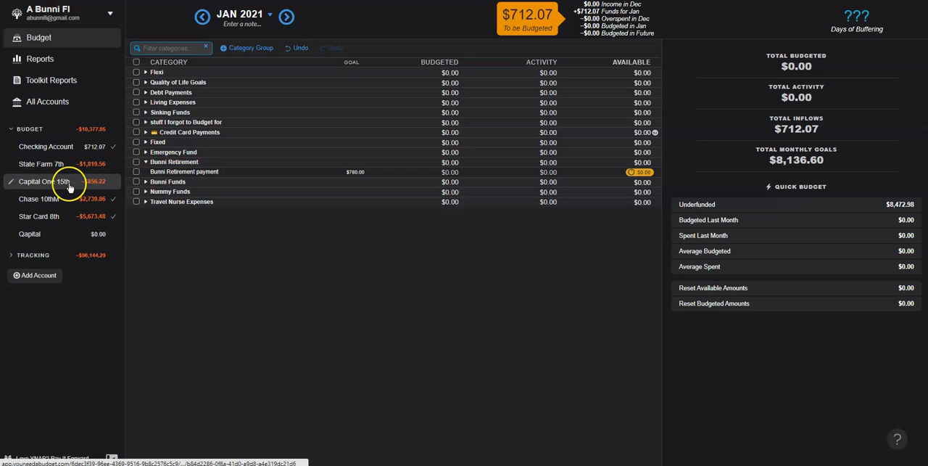
{"action": "left_click", "coordinate": [150, 163]}
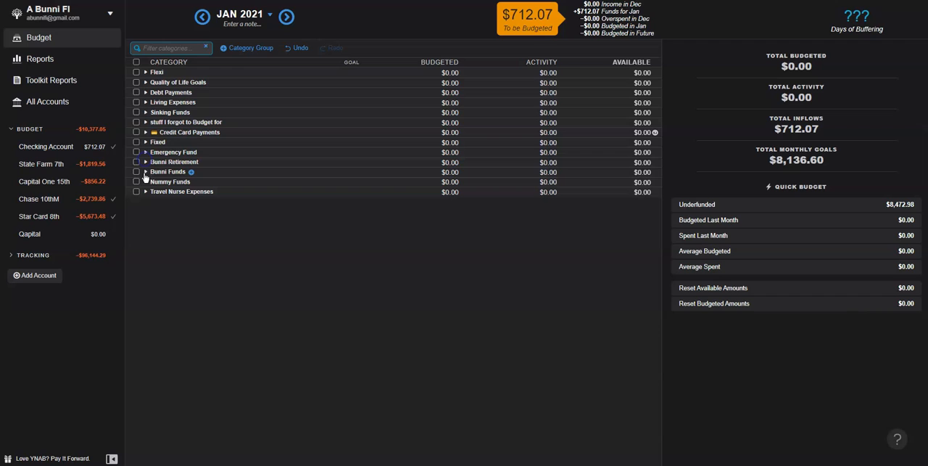
Step: Review the fun money goals in the Bunni Funds and Nummy Funds groups, and collapse both groups
{"action": "left_click", "coordinate": [145, 172]}
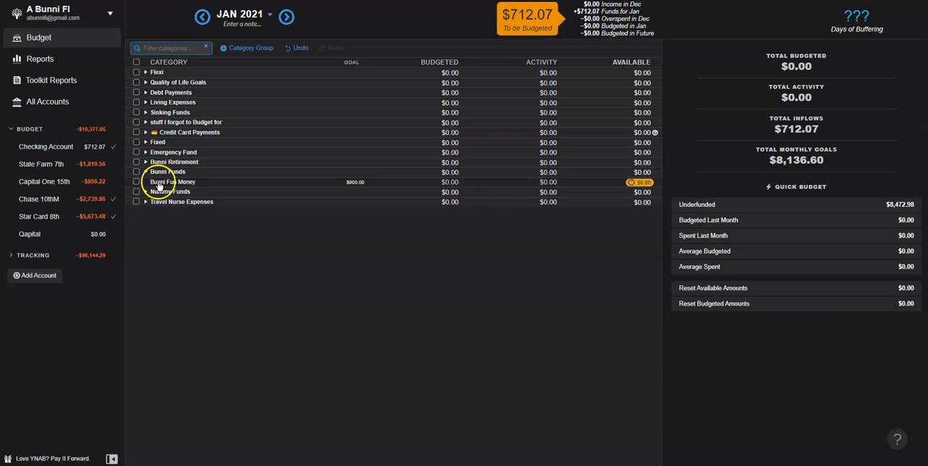
{"action": "left_click", "coordinate": [146, 192]}
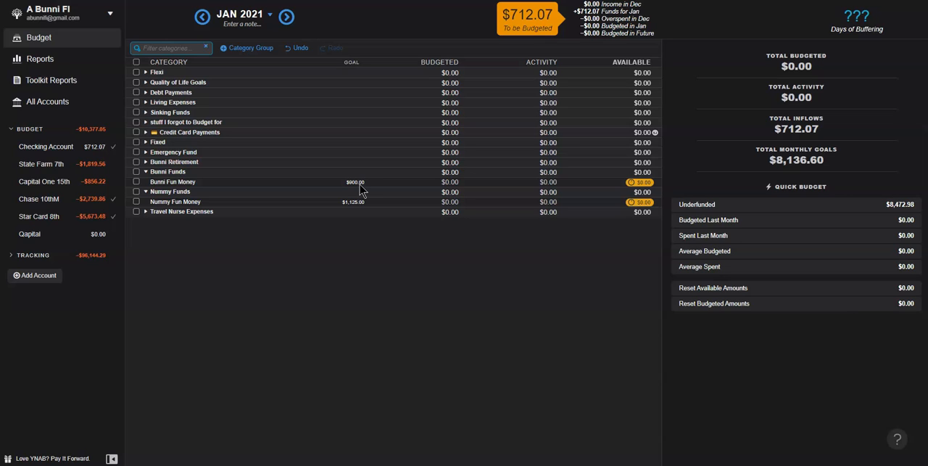
{"action": "left_click", "coordinate": [146, 171]}
{"action": "left_click", "coordinate": [146, 182]}
Step: Look through the categories in the Travel Nurse Expenses group and collapse it
{"action": "left_click", "coordinate": [145, 192]}
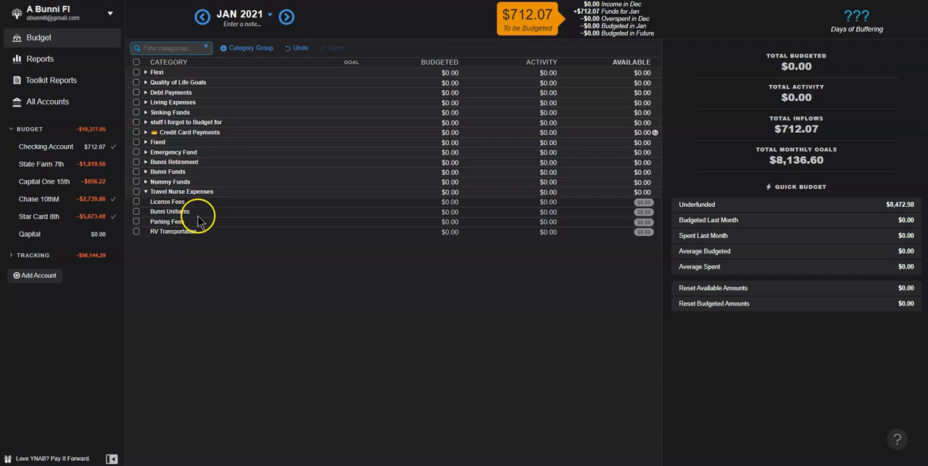
{"action": "left_click", "coordinate": [153, 196]}
{"action": "left_click", "coordinate": [153, 196]}
{"action": "left_click", "coordinate": [146, 192]}
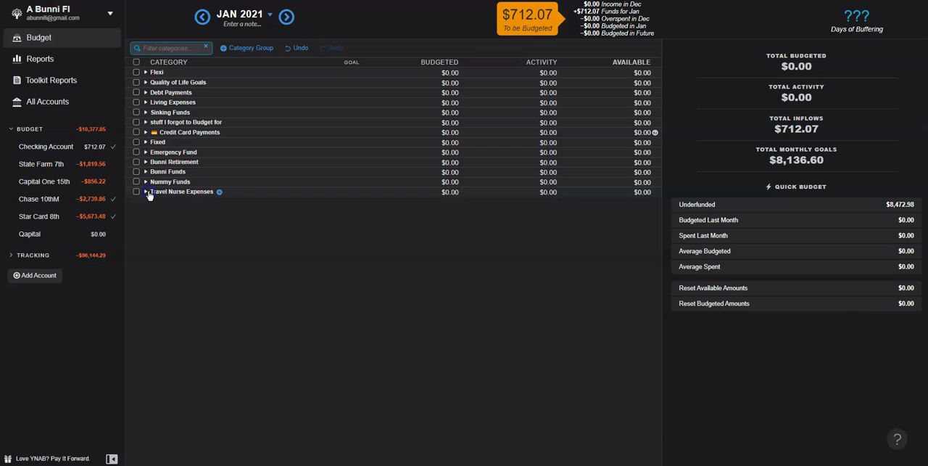
Step: Expand the Flexi group and set the Groceries category's monthly spending goal to 700, saving the goal
{"action": "left_click", "coordinate": [145, 74]}
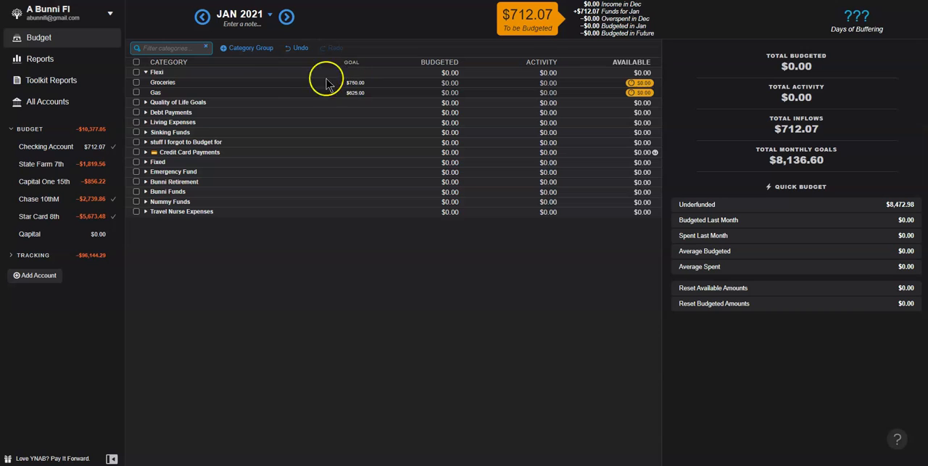
{"action": "left_click", "coordinate": [270, 84]}
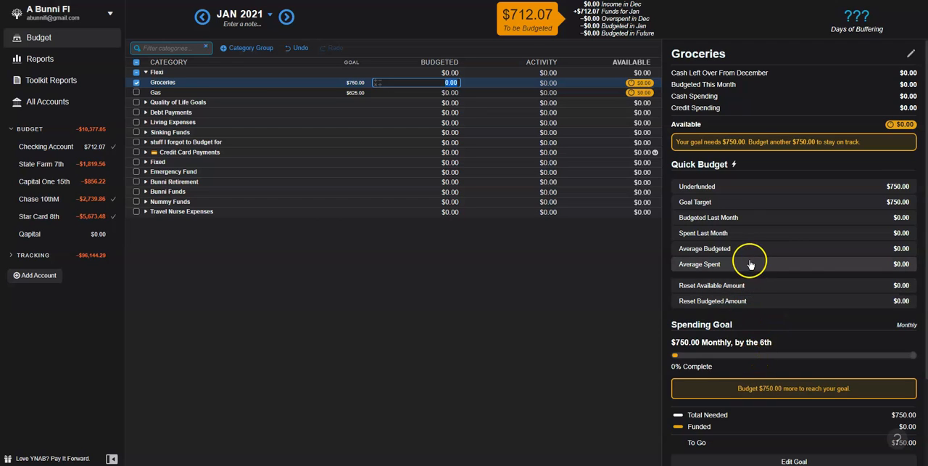
{"action": "scroll", "coordinate": [750, 259], "scroll_direction": "down", "scroll_amount": 2}
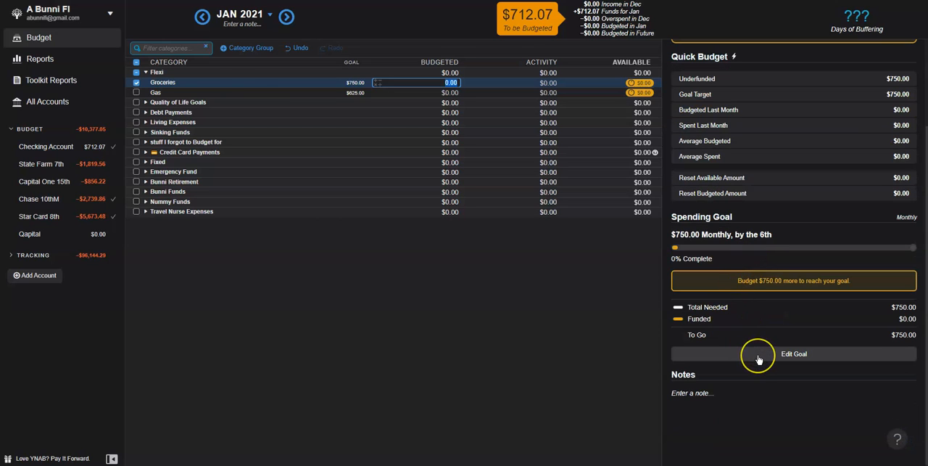
{"action": "left_click", "coordinate": [759, 357]}
{"action": "left_click_drag", "start_coordinate": [698, 253], "coordinate": [653, 243]}
{"action": "key", "text": "BackSpace"}
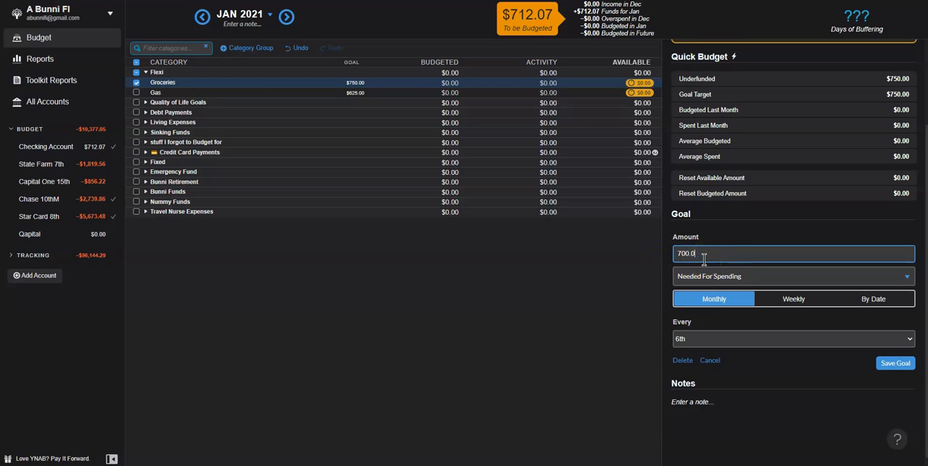
{"action": "left_click", "coordinate": [896, 362]}
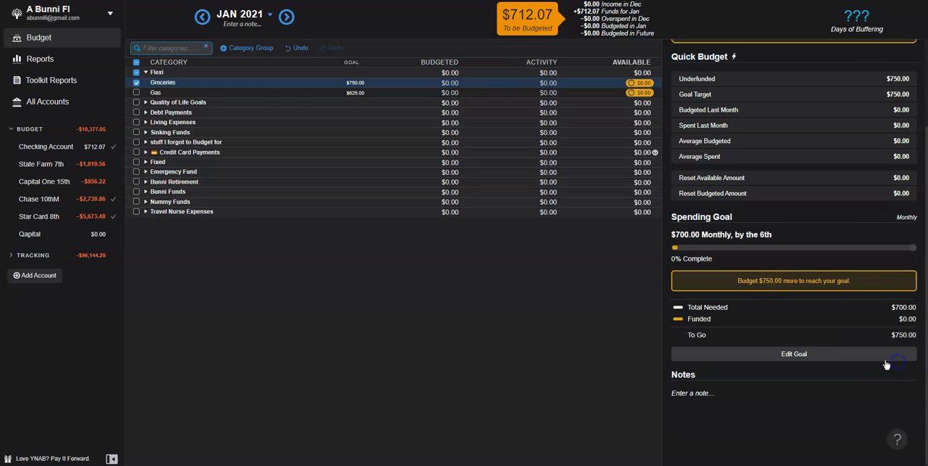
Step: Change the Gas category's spending goal to 270 monthly, save it, and collapse the Flexi group
{"action": "left_click", "coordinate": [359, 95]}
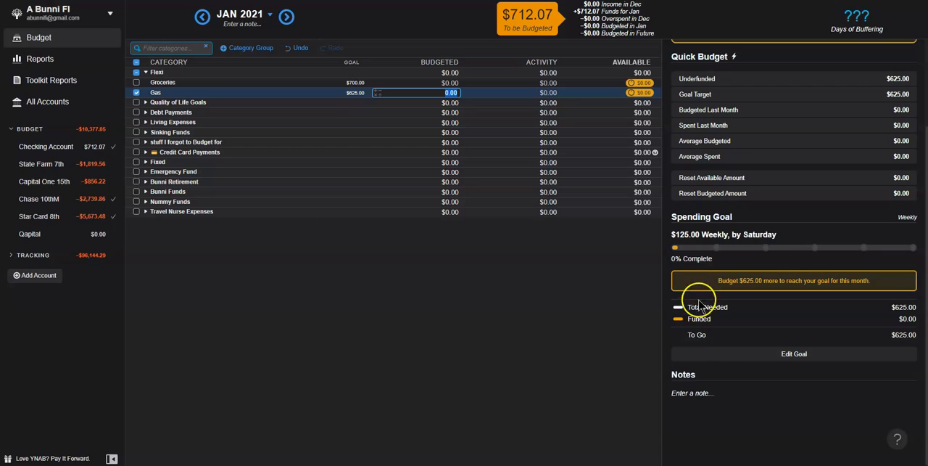
{"action": "left_click", "coordinate": [827, 355]}
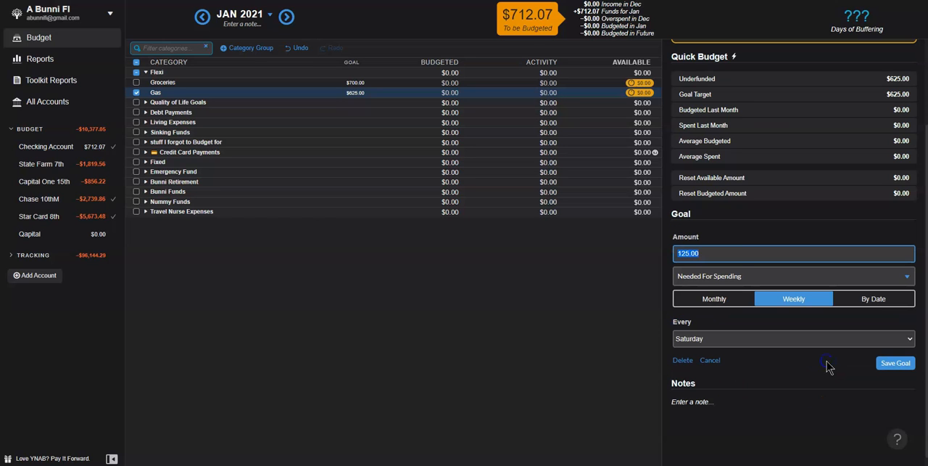
{"action": "left_click", "coordinate": [727, 297]}
{"action": "left_click", "coordinate": [721, 259]}
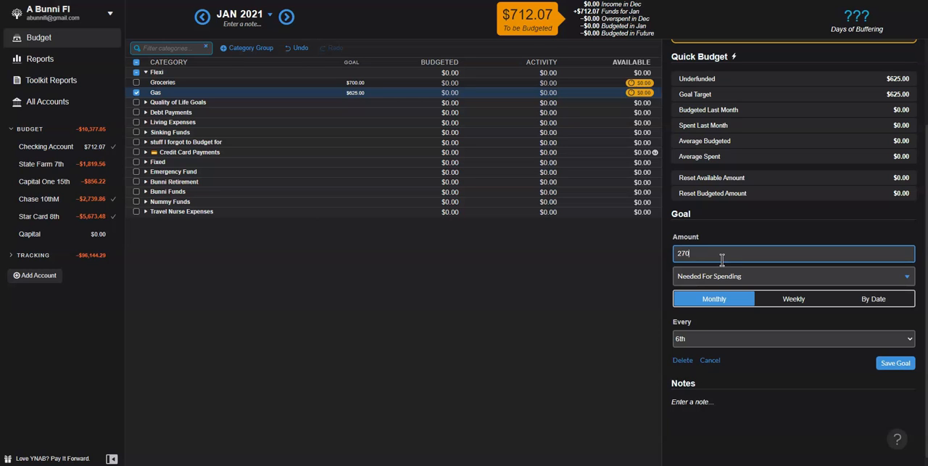
{"action": "left_click", "coordinate": [896, 363]}
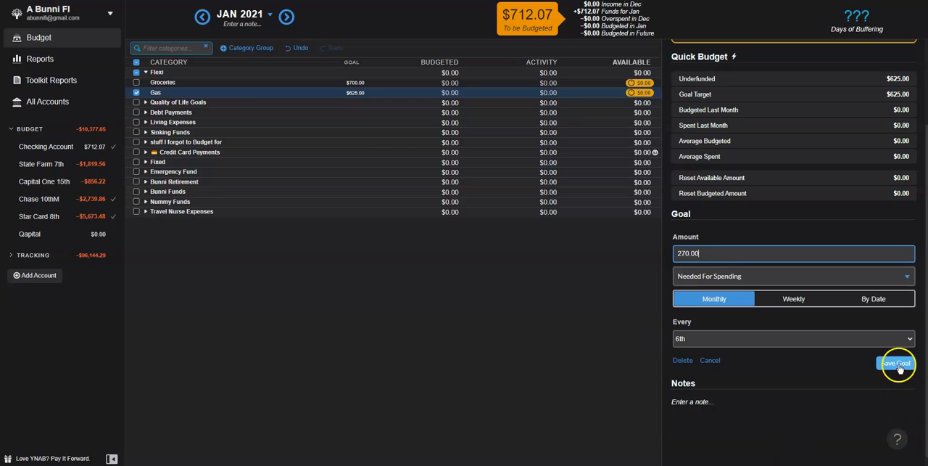
{"action": "left_click", "coordinate": [136, 62]}
{"action": "left_click", "coordinate": [146, 72]}
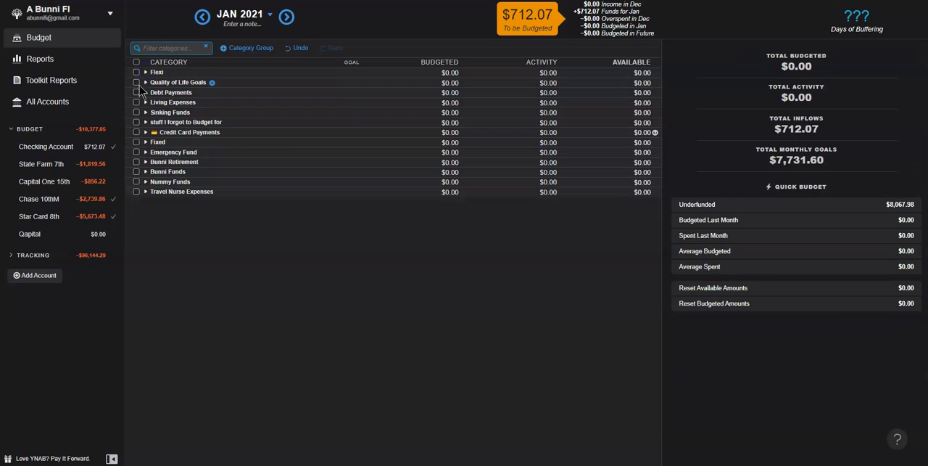
Step: Set the Dining Out/Date Night goal in Quality of Life Goals to 460, save it, and collapse the group
{"action": "left_click", "coordinate": [145, 82]}
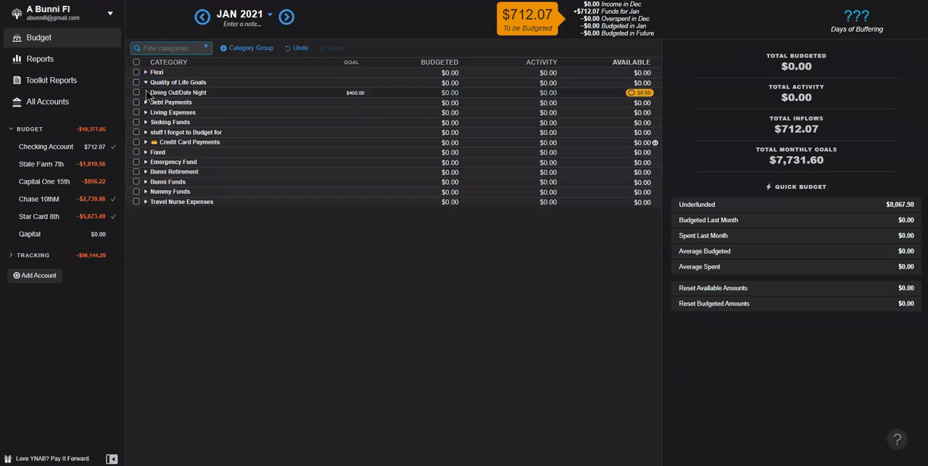
{"action": "left_click", "coordinate": [227, 100]}
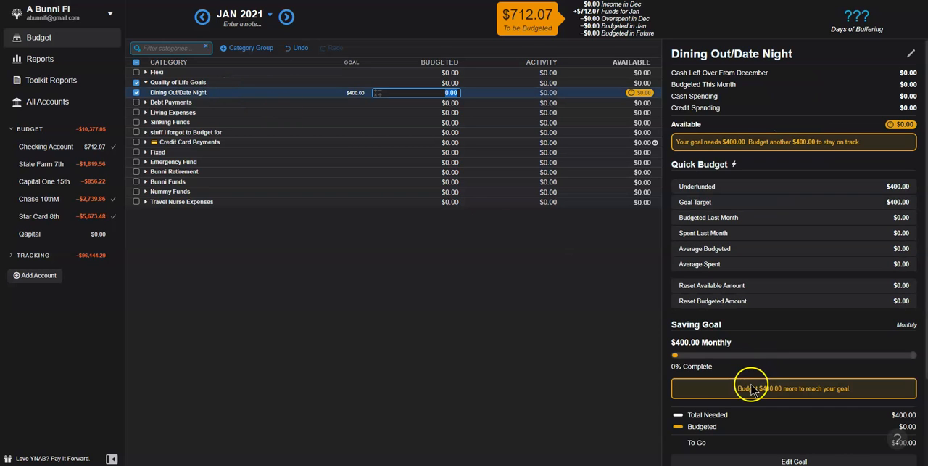
{"action": "scroll", "coordinate": [752, 384], "scroll_direction": "down", "scroll_amount": 2}
{"action": "left_click", "coordinate": [773, 358]}
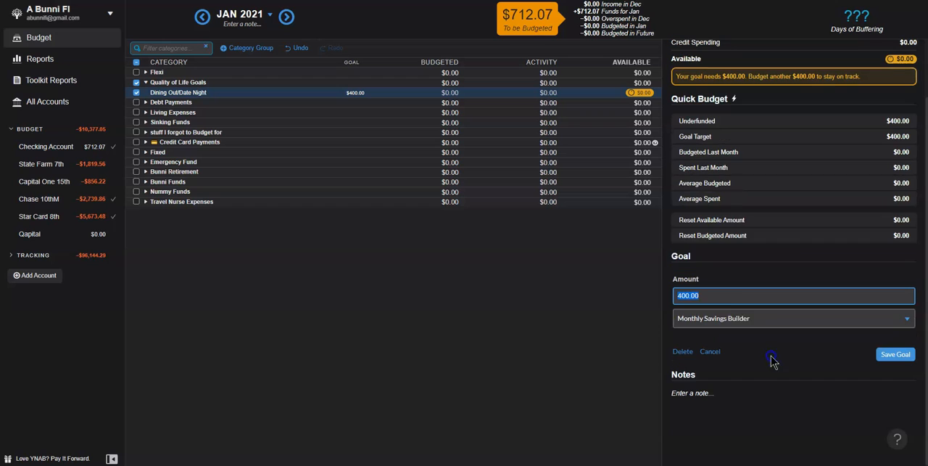
{"action": "type", "text": "460"}
{"action": "left_click", "coordinate": [898, 354]}
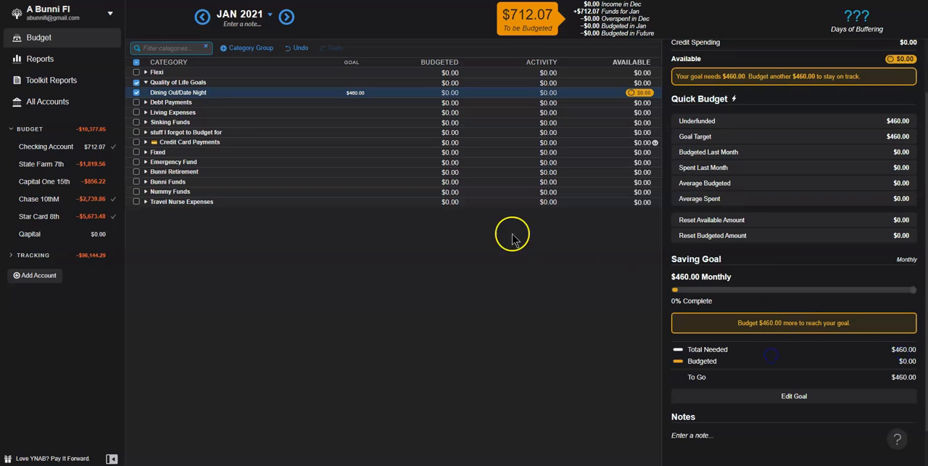
{"action": "left_click", "coordinate": [137, 82]}
{"action": "left_click", "coordinate": [146, 82]}
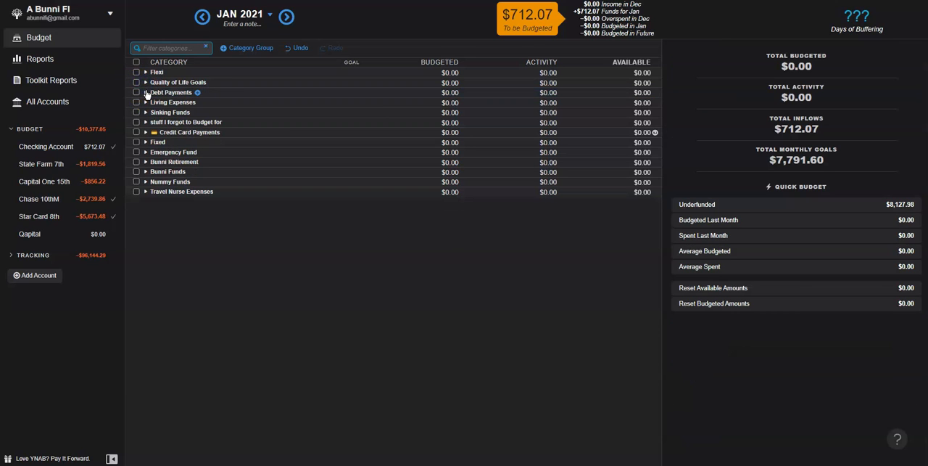
Step: Expand the Debt Payments group and create a monthly spending goal of 344 for Student Loans#2
{"action": "left_click", "coordinate": [146, 93]}
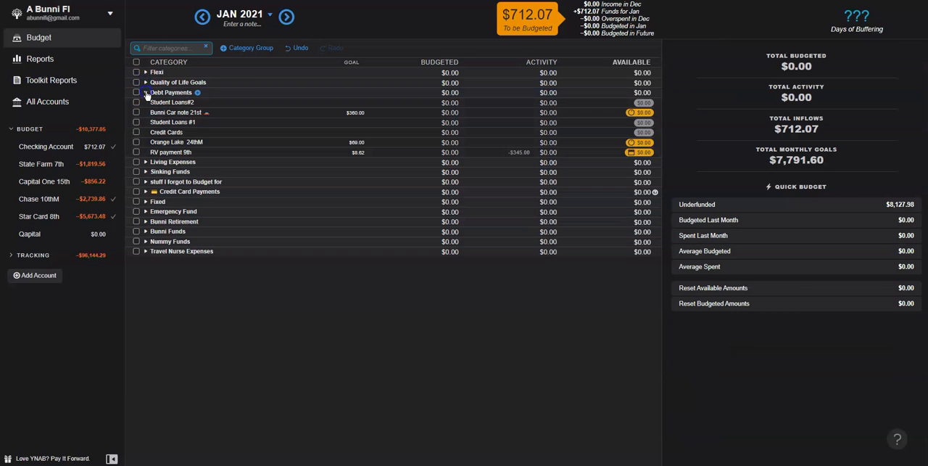
{"action": "left_click", "coordinate": [243, 104]}
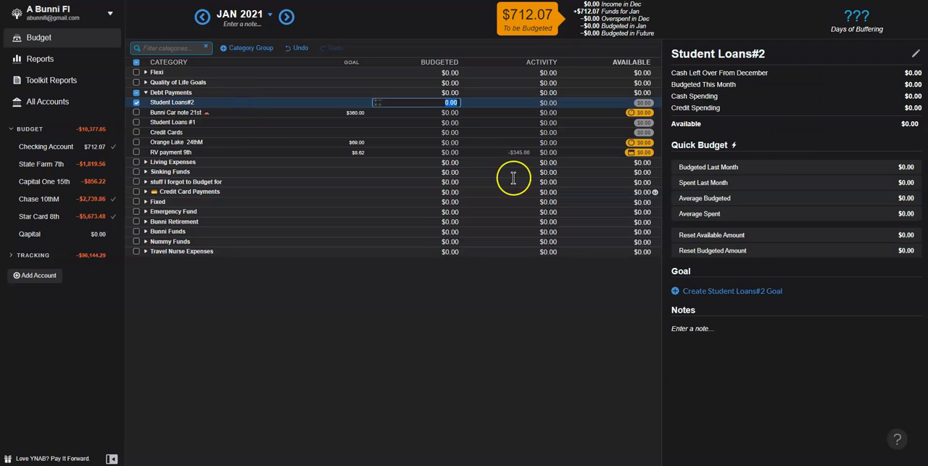
{"action": "left_click", "coordinate": [761, 291]}
{"action": "left_click", "coordinate": [733, 312]}
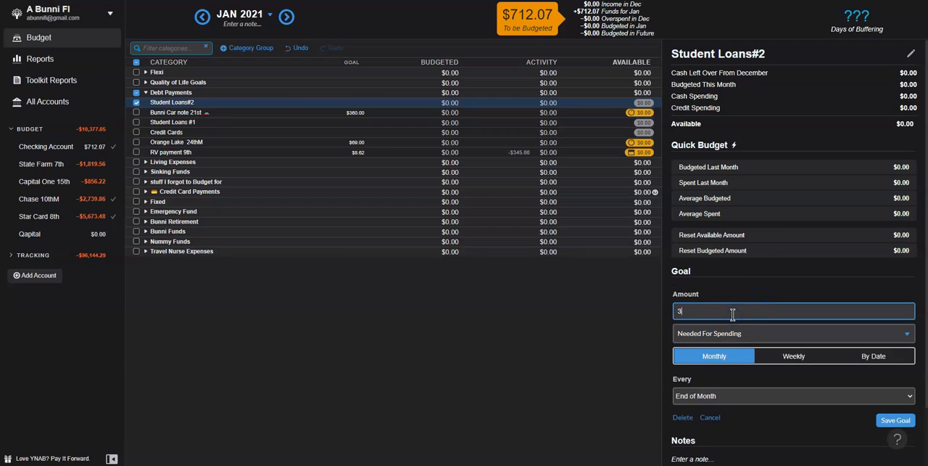
{"action": "left_click", "coordinate": [894, 419]}
Step: Change the Bunni Car note 21st spending goal to 288 monthly and save it
{"action": "left_click", "coordinate": [172, 114]}
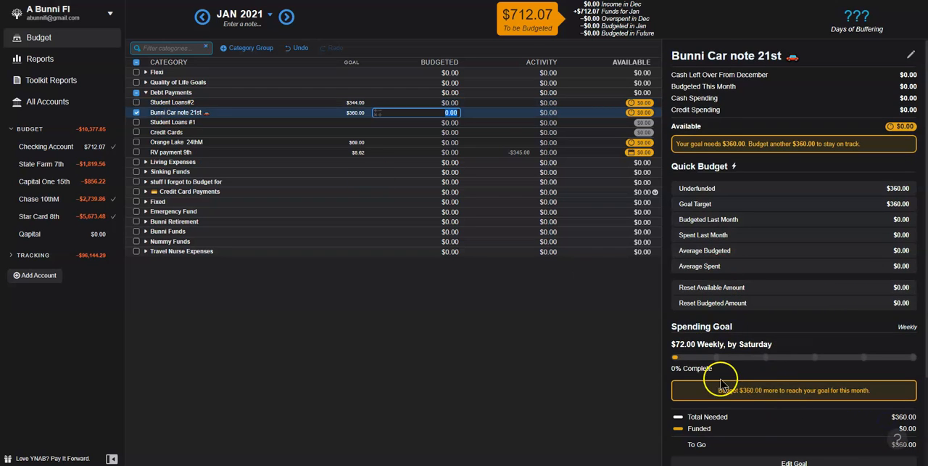
{"action": "scroll", "coordinate": [729, 386], "scroll_direction": "down", "scroll_amount": 3}
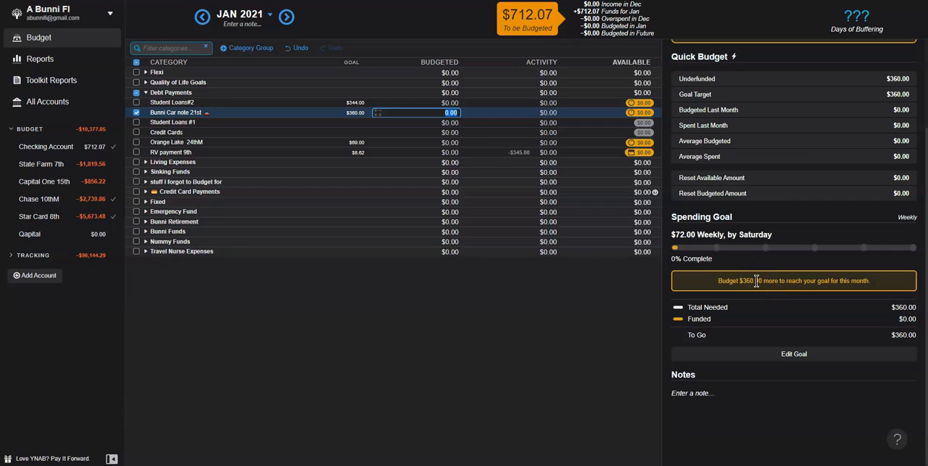
{"action": "left_click", "coordinate": [792, 354]}
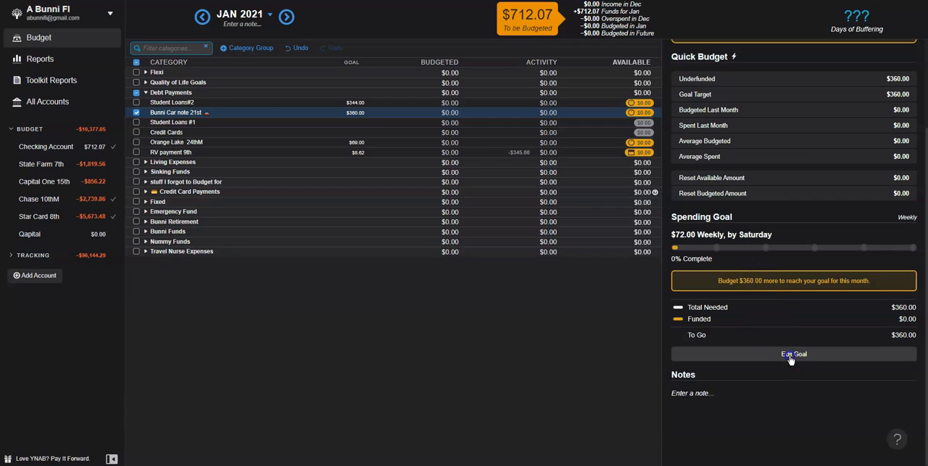
{"action": "left_click_drag", "start_coordinate": [687, 251], "coordinate": [644, 252]}
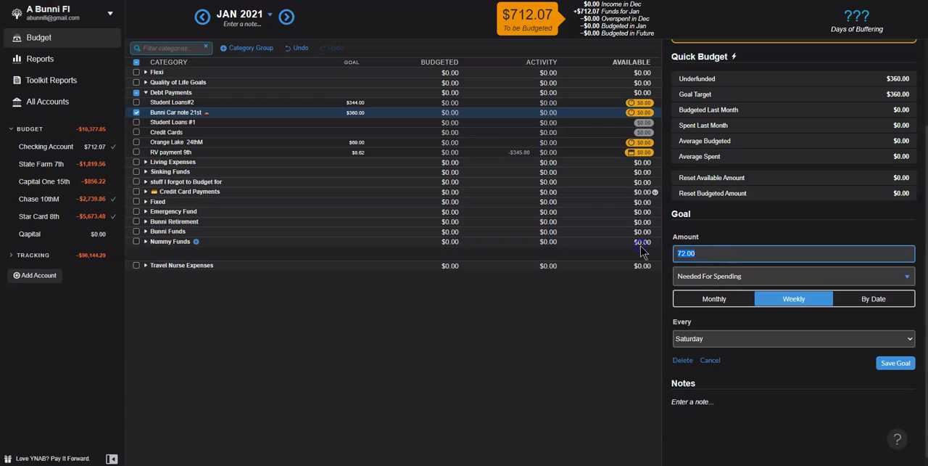
{"action": "left_click_drag", "start_coordinate": [717, 254], "coordinate": [664, 252]}
{"action": "left_click", "coordinate": [698, 299]}
{"action": "left_click", "coordinate": [703, 256]}
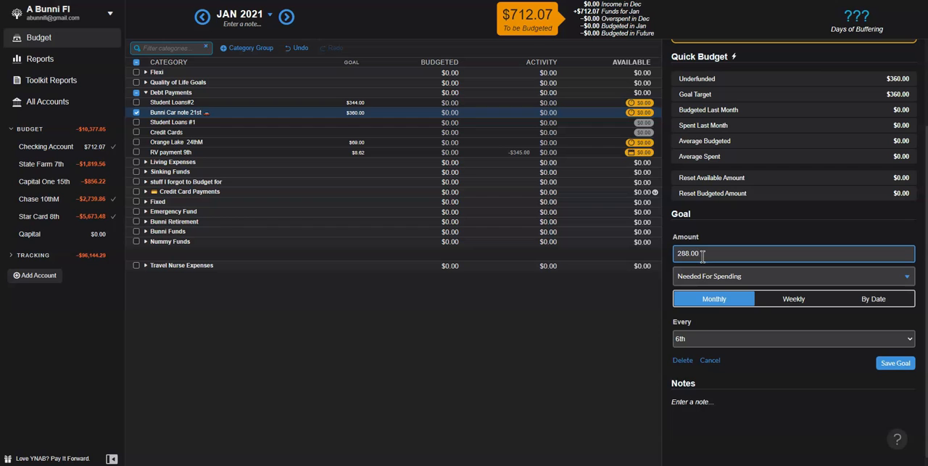
{"action": "left_click", "coordinate": [895, 363]}
Step: Create a monthly spending goal of 518 for Student Loans #1, due at the end of the month
{"action": "left_click", "coordinate": [186, 125]}
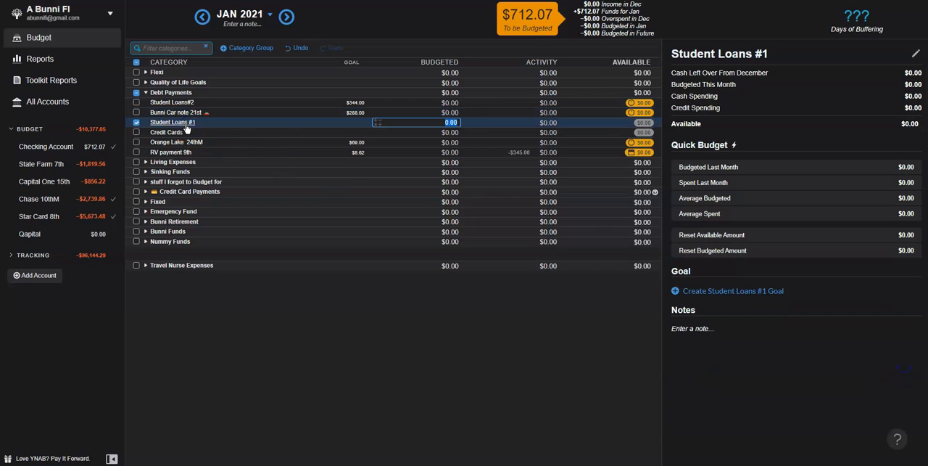
{"action": "left_click", "coordinate": [725, 289]}
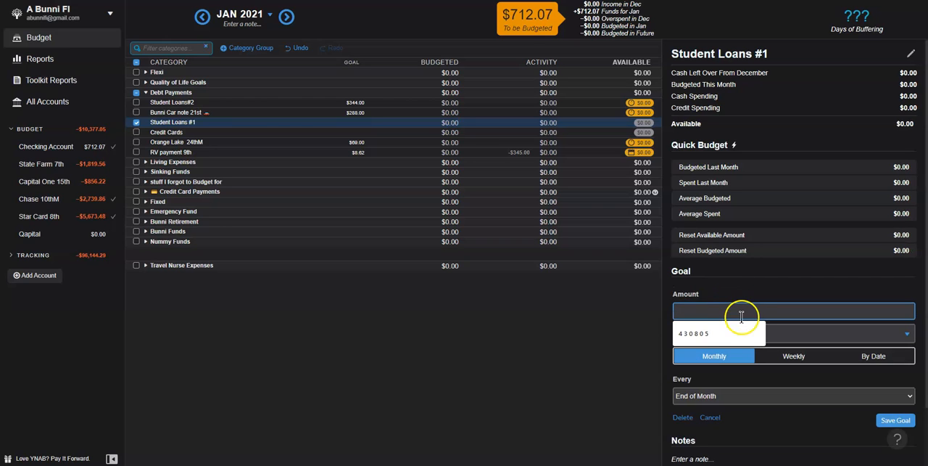
{"action": "type", "text": "518"}
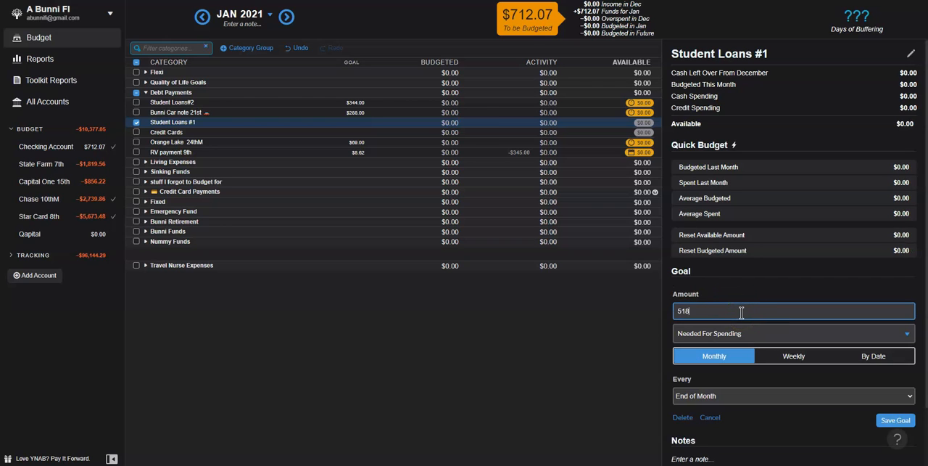
{"action": "type", "text": ".00"}
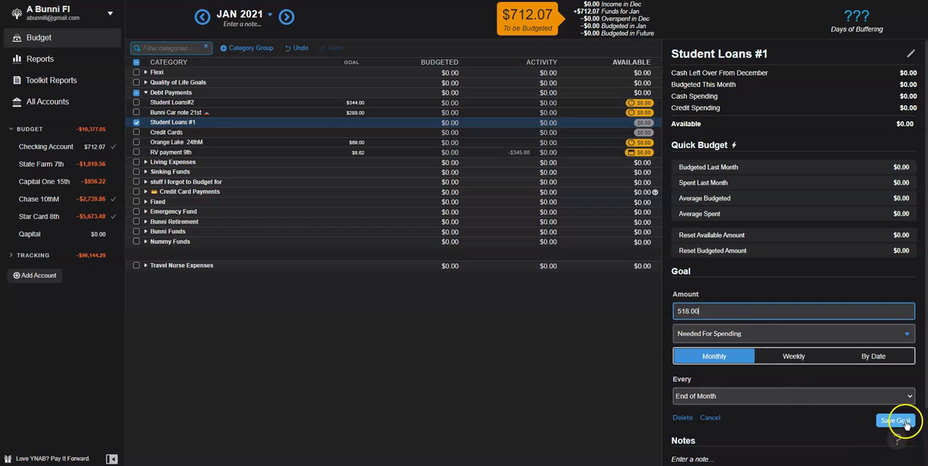
{"action": "left_click", "coordinate": [896, 420]}
Step: Create a monthly spending goal of 850 for the Credit Cards category, due at the end of the month
{"action": "left_click", "coordinate": [159, 132]}
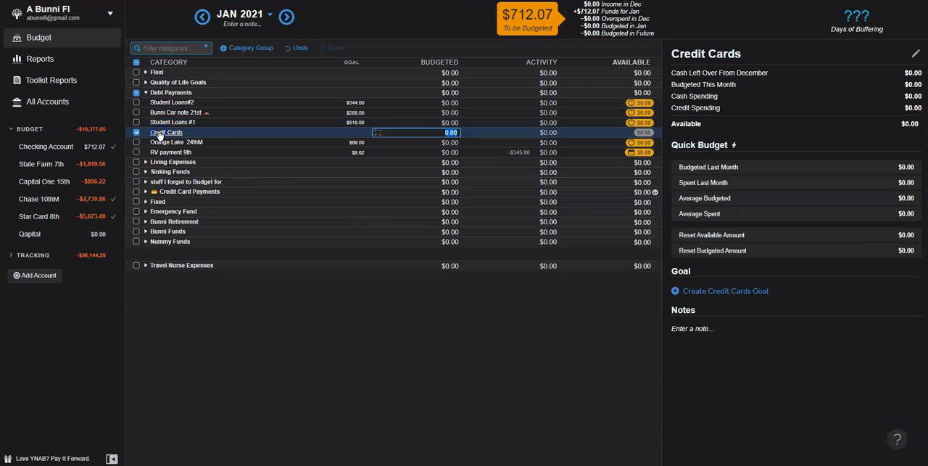
{"action": "left_click", "coordinate": [693, 291]}
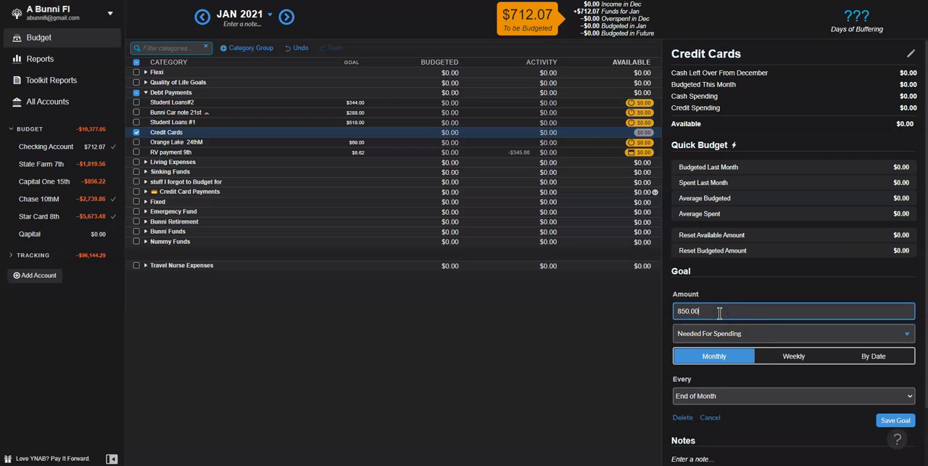
{"action": "left_click", "coordinate": [893, 419]}
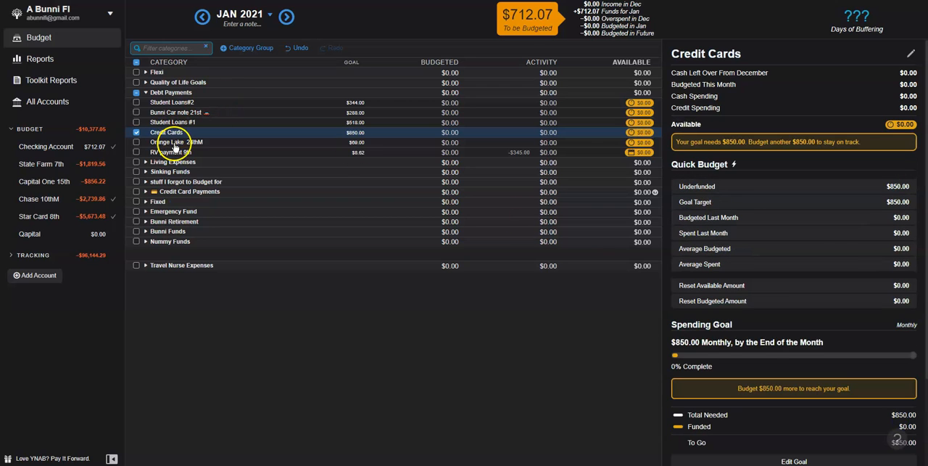
Step: Deselect the Credit Cards category and remove the Orange Lake 24thM category from the Debt Payments group
{"action": "left_click", "coordinate": [136, 132]}
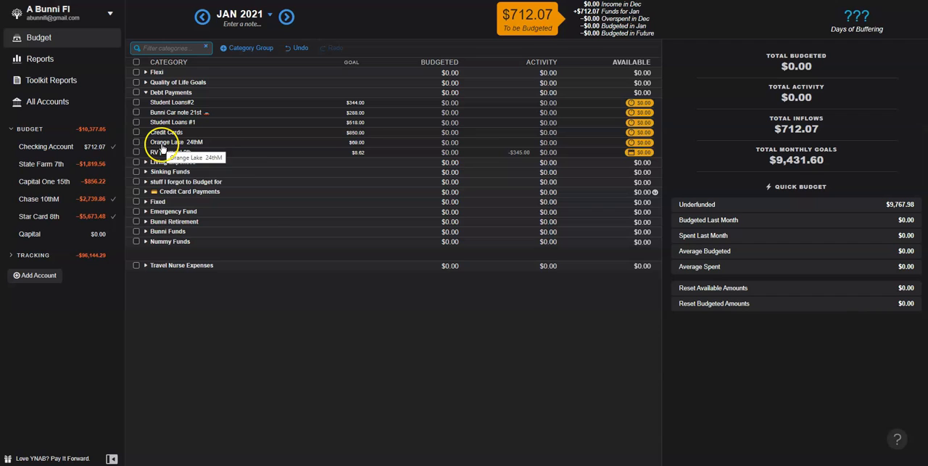
{"action": "left_click", "coordinate": [160, 144]}
{"action": "left_click", "coordinate": [127, 195]}
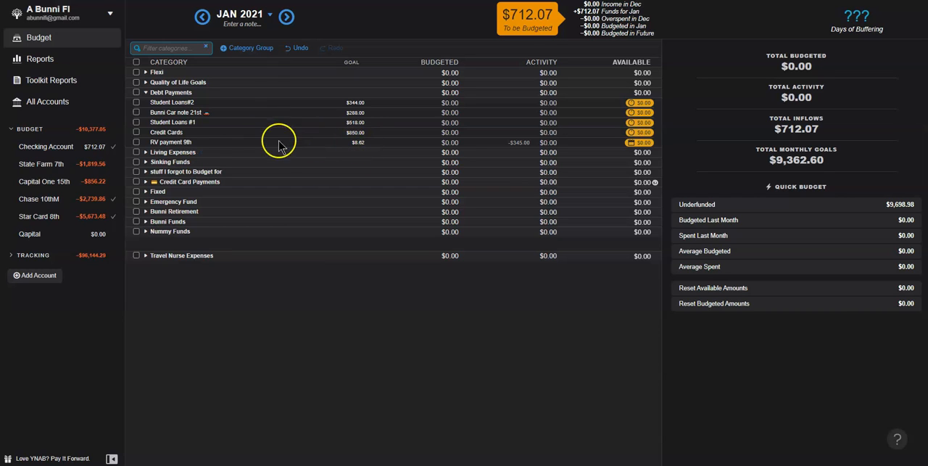
Step: Change the RV payment 9th spending goal to 310 monthly, save it, and collapse the Debt Payments group
{"action": "left_click", "coordinate": [167, 142]}
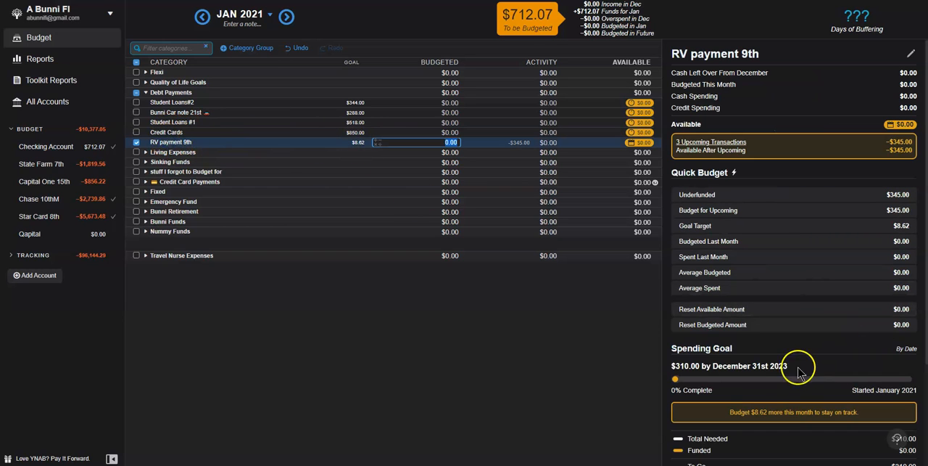
{"action": "scroll", "coordinate": [797, 366], "scroll_direction": "down", "scroll_amount": 2}
{"action": "left_click", "coordinate": [770, 356]}
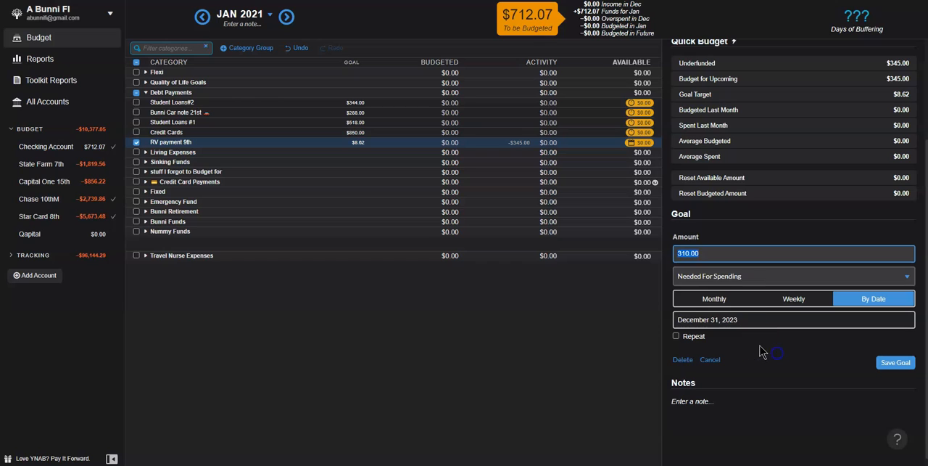
{"action": "left_click", "coordinate": [716, 252]}
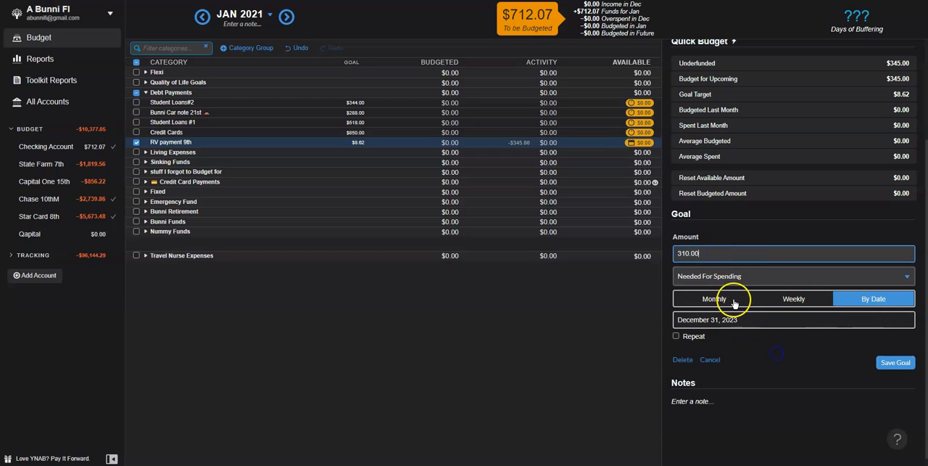
{"action": "left_click", "coordinate": [734, 303]}
{"action": "left_click", "coordinate": [896, 362]}
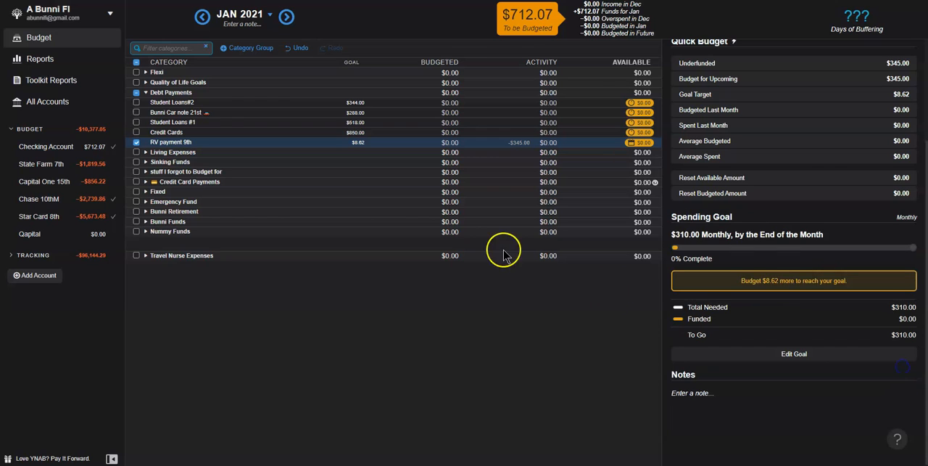
{"action": "left_click", "coordinate": [137, 94]}
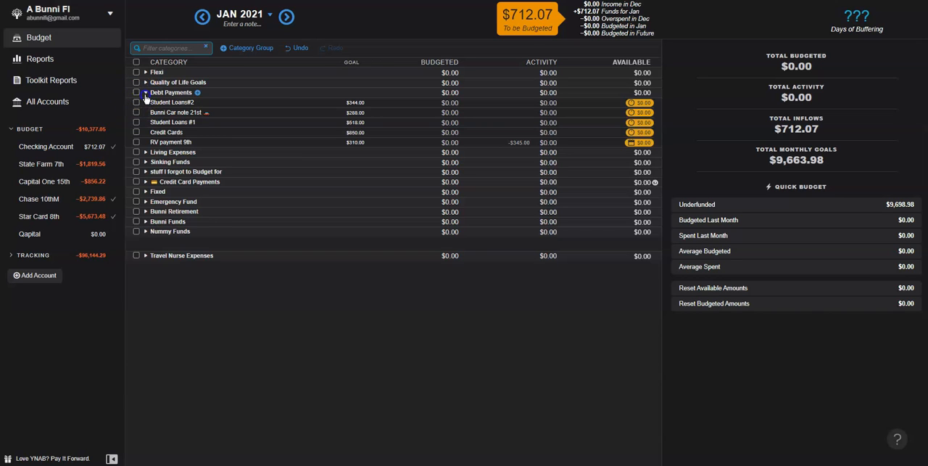
{"action": "left_click", "coordinate": [145, 94]}
Step: Look through the Sinking Funds group, collapse it, and expand the stuff I forgot to Budget for group
{"action": "left_click", "coordinate": [146, 113]}
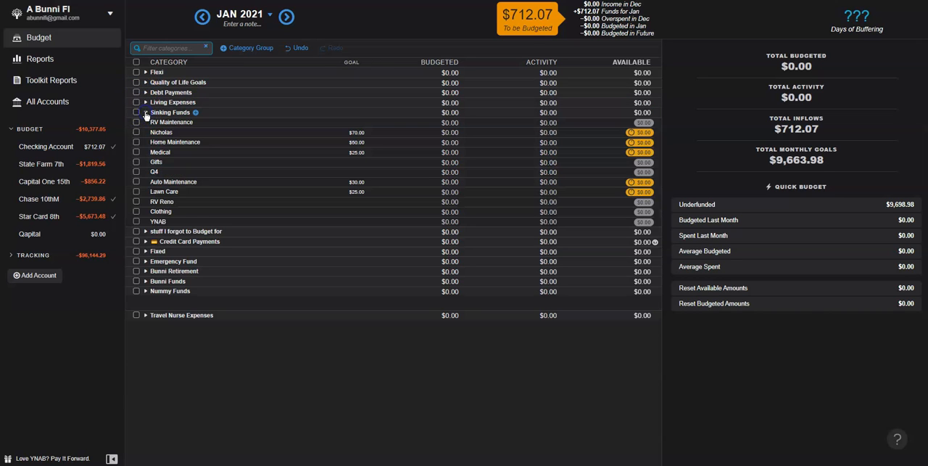
{"action": "left_click", "coordinate": [146, 113]}
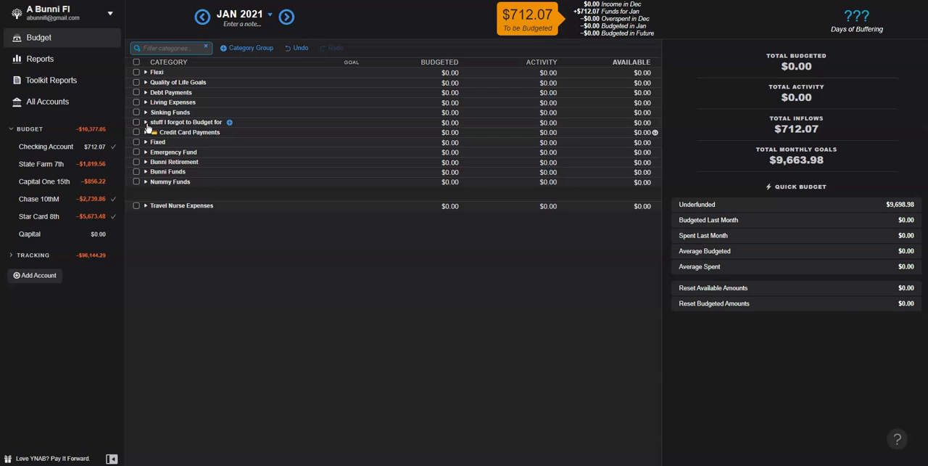
{"action": "left_click", "coordinate": [146, 123]}
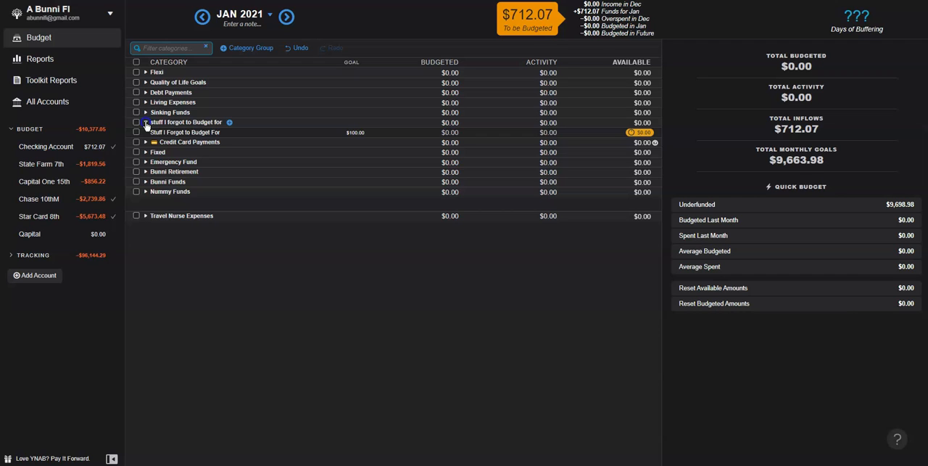
Step: Look through the Credit Card Payments group, collapse it, and expand the Fixed group
{"action": "left_click", "coordinate": [146, 123]}
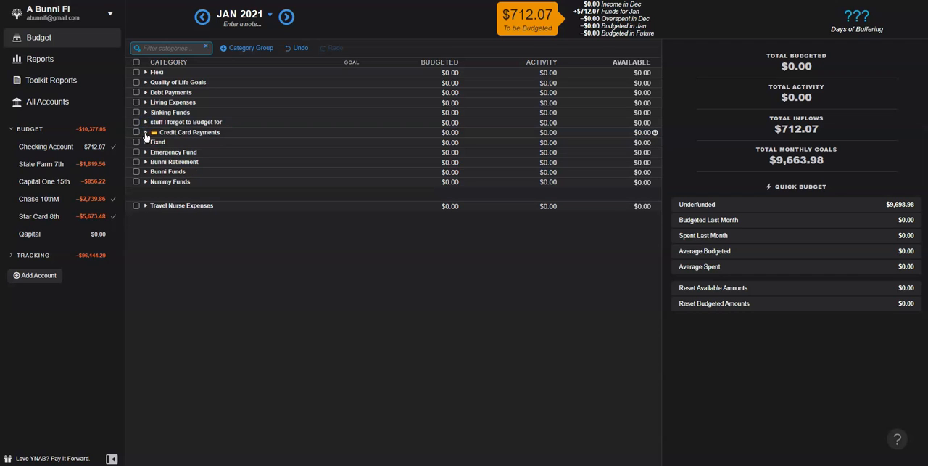
{"action": "left_click", "coordinate": [145, 132]}
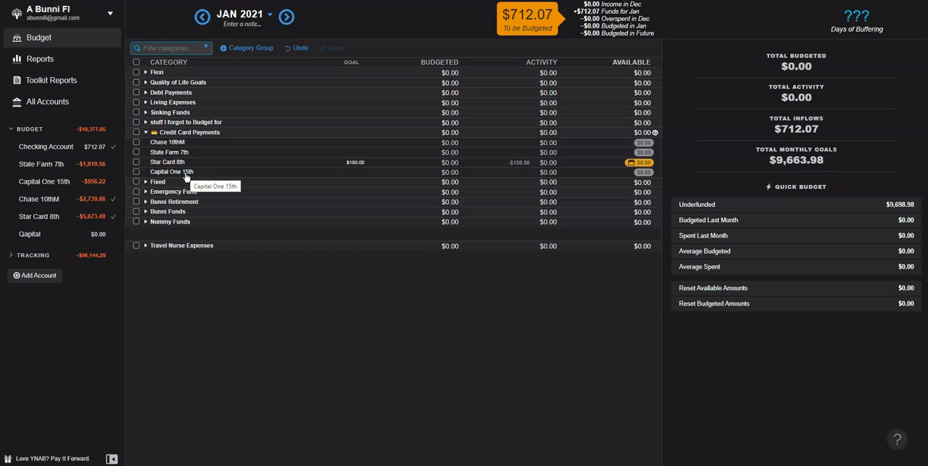
{"action": "left_click", "coordinate": [146, 132]}
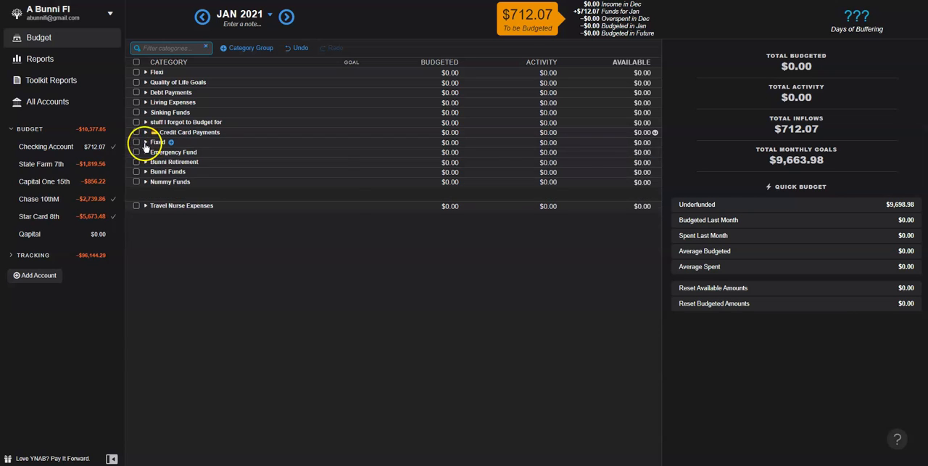
{"action": "left_click", "coordinate": [145, 142]}
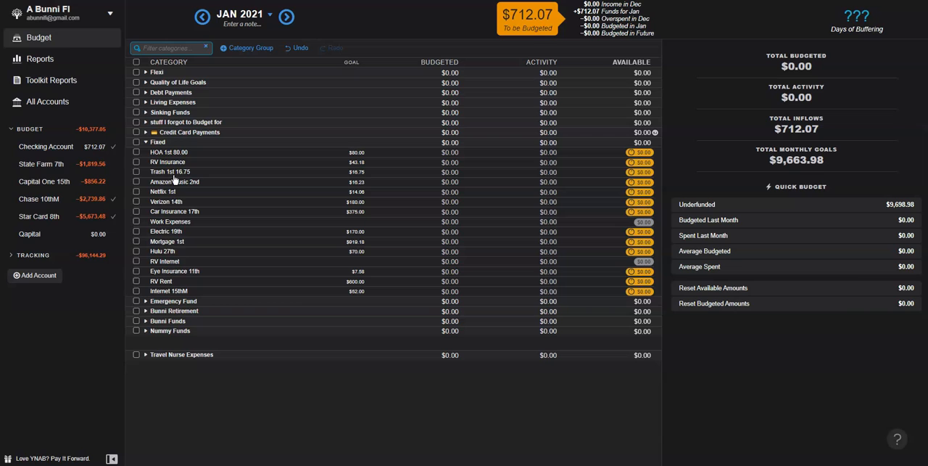
Step: Change the Amazon Music 2nd spending goal to 19.00 monthly and save it
{"action": "left_click", "coordinate": [359, 187]}
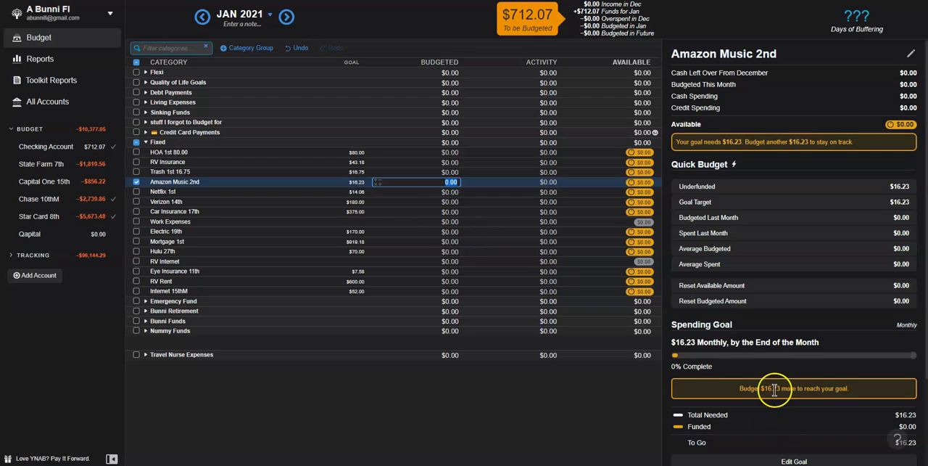
{"action": "scroll", "coordinate": [768, 377], "scroll_direction": "down", "scroll_amount": 3}
{"action": "left_click", "coordinate": [828, 353]}
{"action": "type", "text": "19.0"}
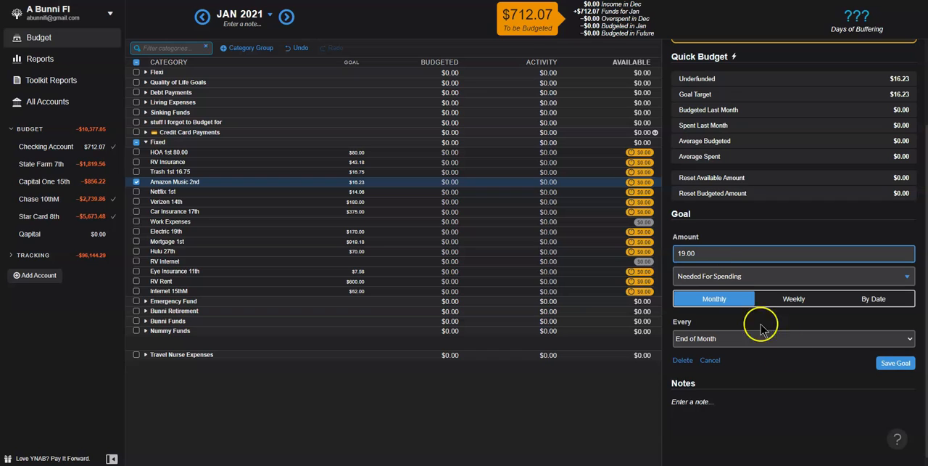
{"action": "left_click", "coordinate": [888, 372]}
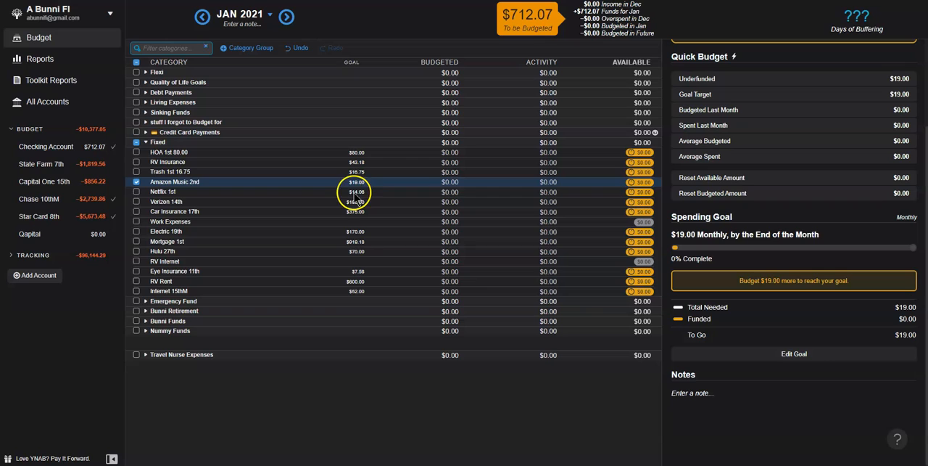
Step: Delete the Netflix 1st category from the Fixed group
{"action": "left_click", "coordinate": [355, 191]}
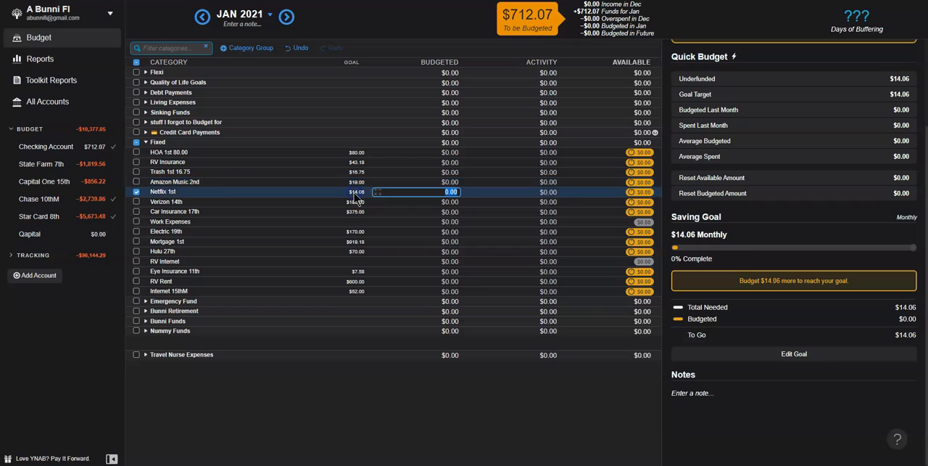
{"action": "left_click", "coordinate": [161, 193]}
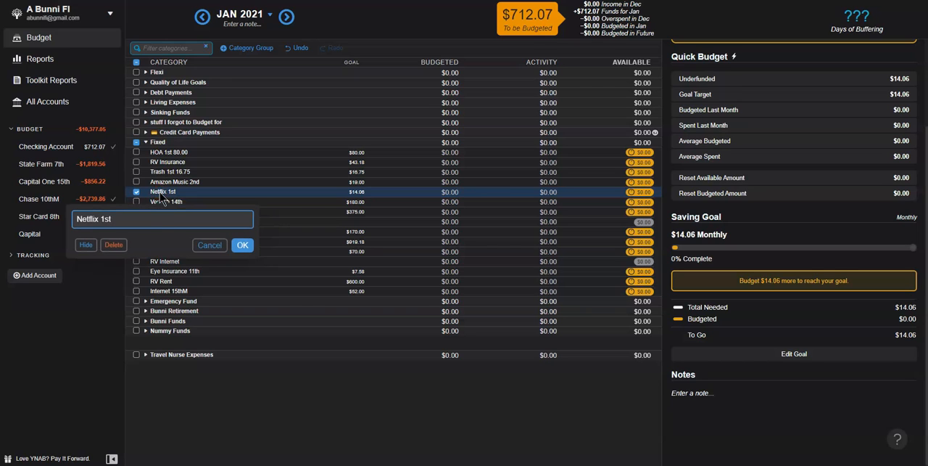
{"action": "left_click", "coordinate": [113, 245]}
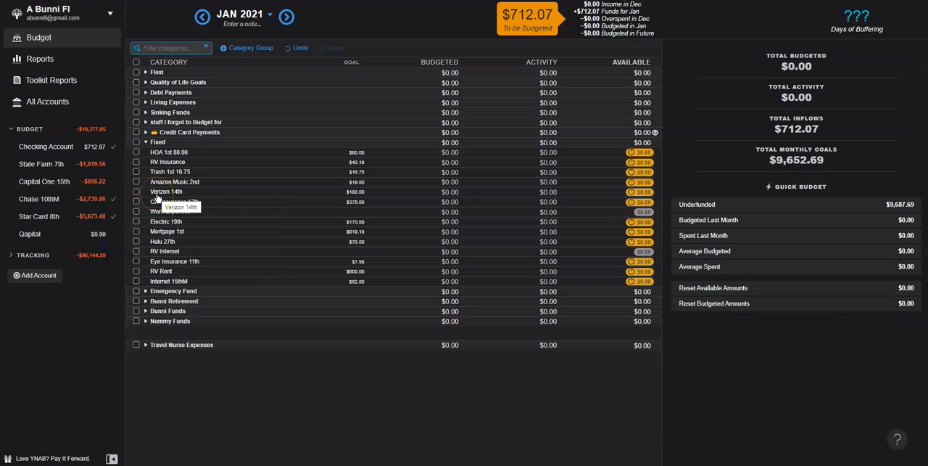
Step: Check the Verizon 14th and Car Insurance 17th goals, and delete the Work Expenses category from the Fixed group
{"action": "left_click", "coordinate": [165, 192]}
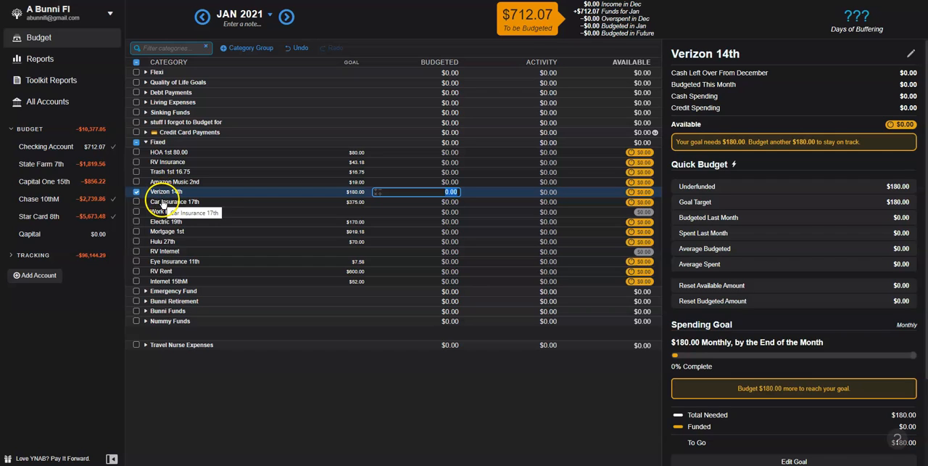
{"action": "left_click", "coordinate": [163, 203]}
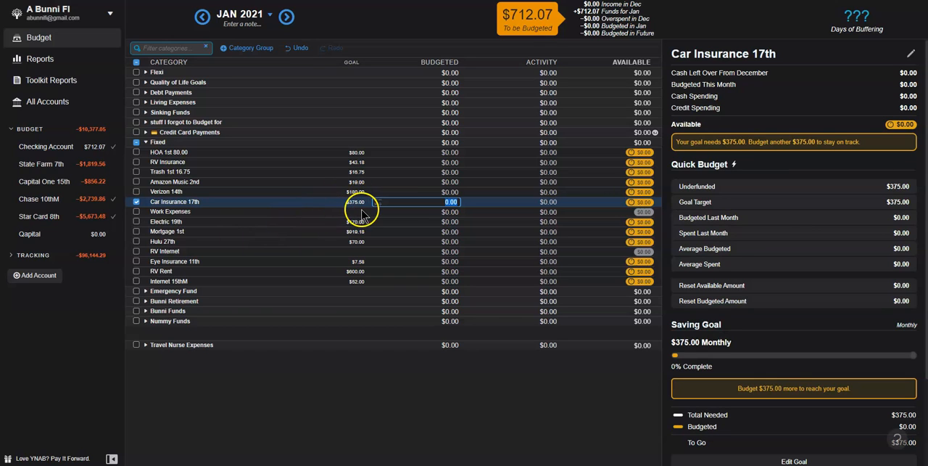
{"action": "left_click", "coordinate": [186, 213]}
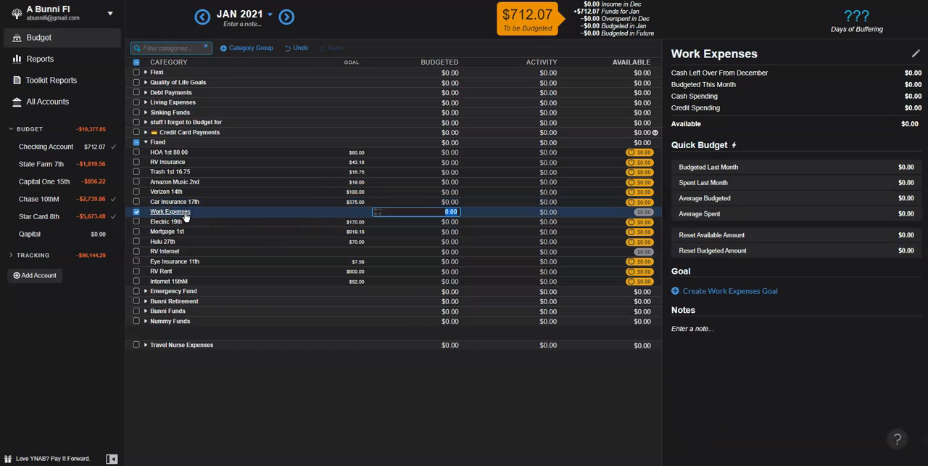
{"action": "left_click", "coordinate": [161, 212]}
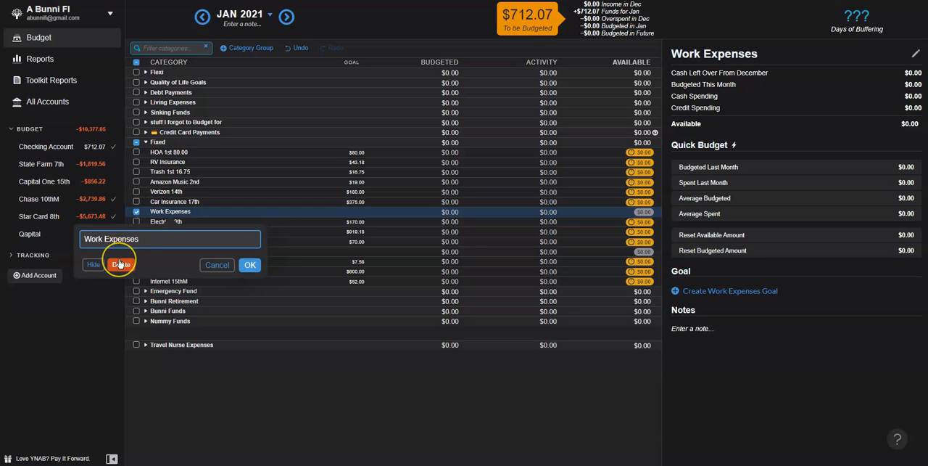
{"action": "left_click", "coordinate": [121, 264]}
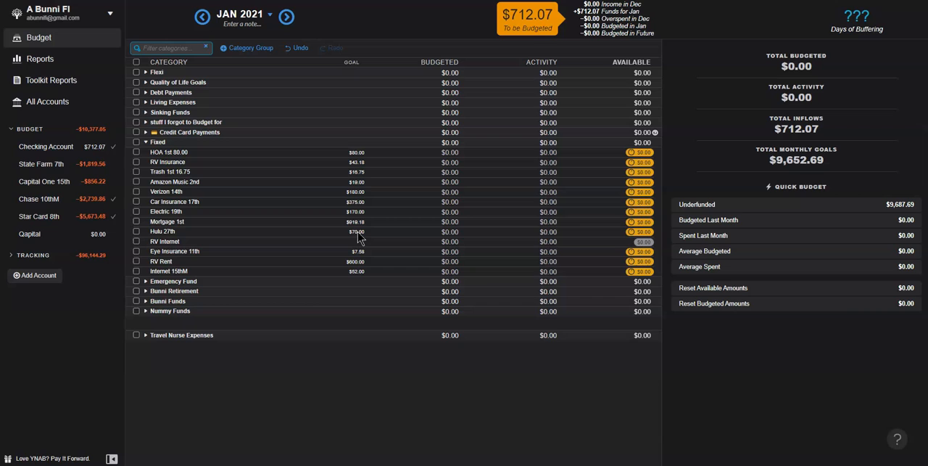
Step: Create a monthly spending goal of 90 for the RV Internet category, due at the end of the month
{"action": "left_click", "coordinate": [357, 240]}
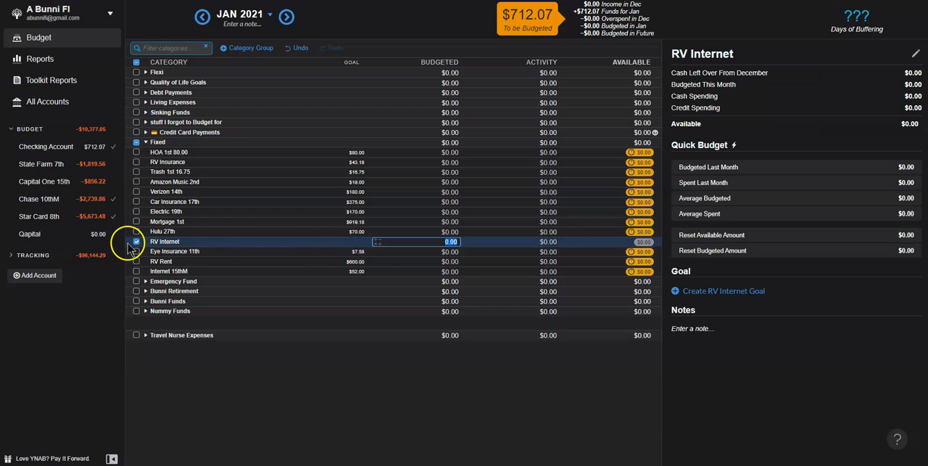
{"action": "left_click", "coordinate": [707, 291]}
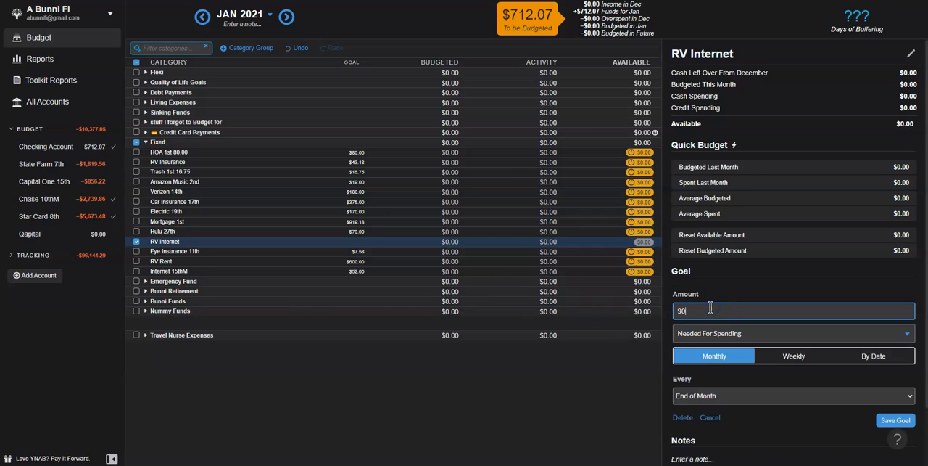
{"action": "left_click", "coordinate": [896, 420]}
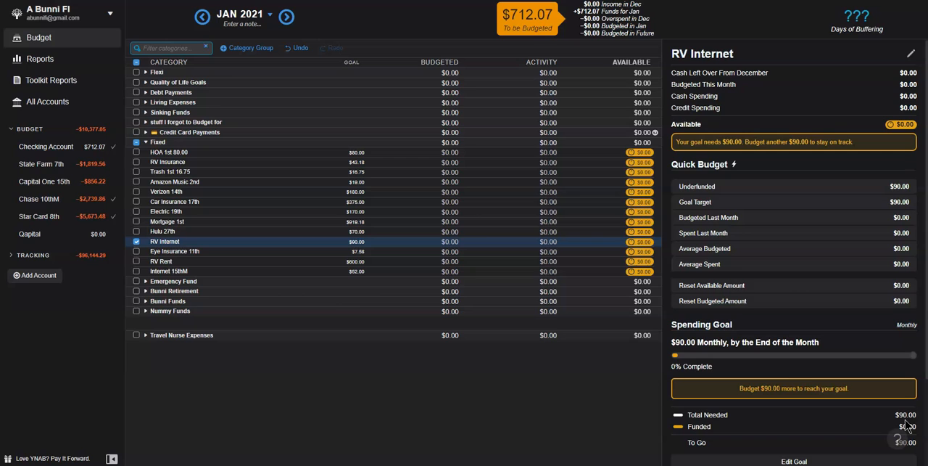
Step: Change the RV Rent spending goal to 625.00 monthly, save it, and deselect the category
{"action": "left_click", "coordinate": [357, 263]}
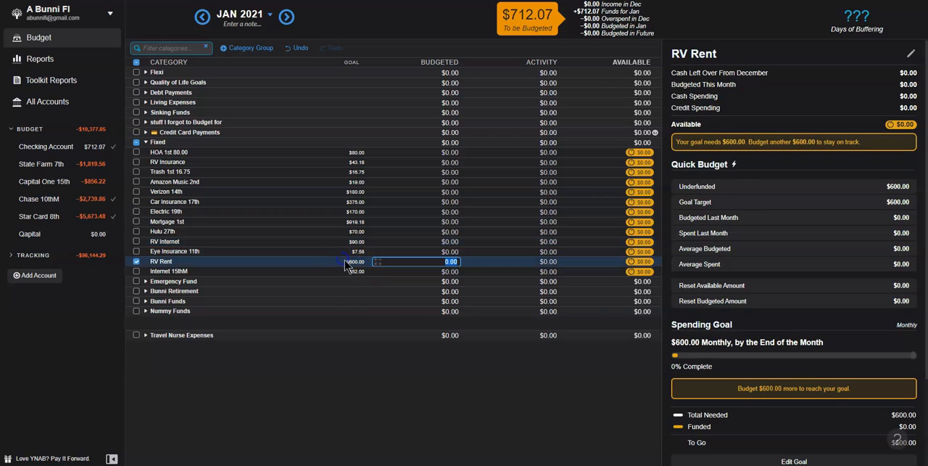
{"action": "scroll", "coordinate": [808, 386], "scroll_direction": "down", "scroll_amount": 2}
{"action": "left_click", "coordinate": [822, 355]}
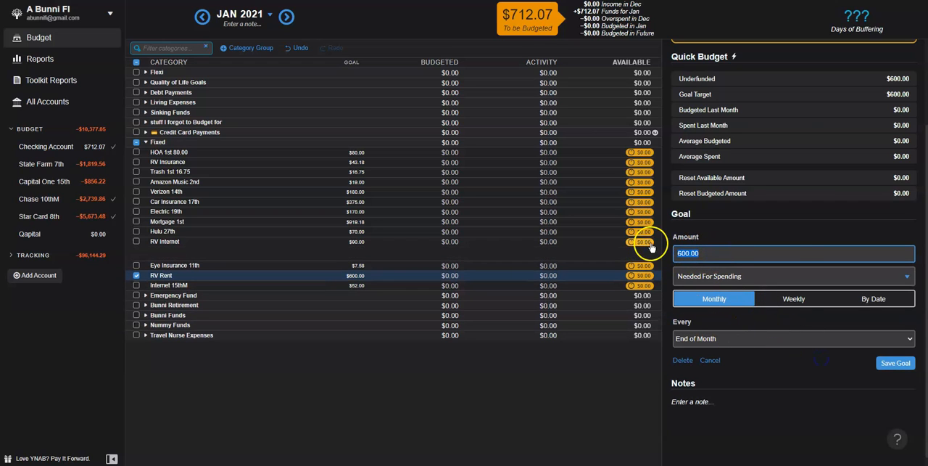
{"action": "type", "text": "625.00"}
{"action": "left_click", "coordinate": [896, 363]}
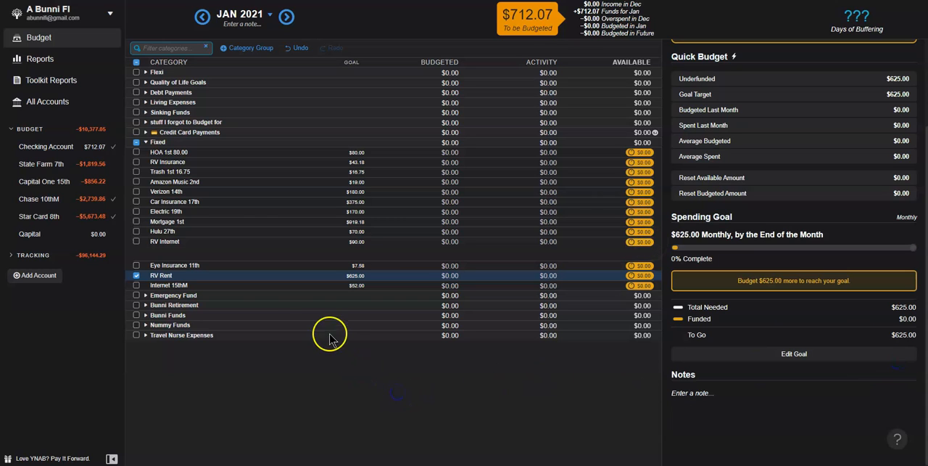
{"action": "left_click", "coordinate": [137, 275]}
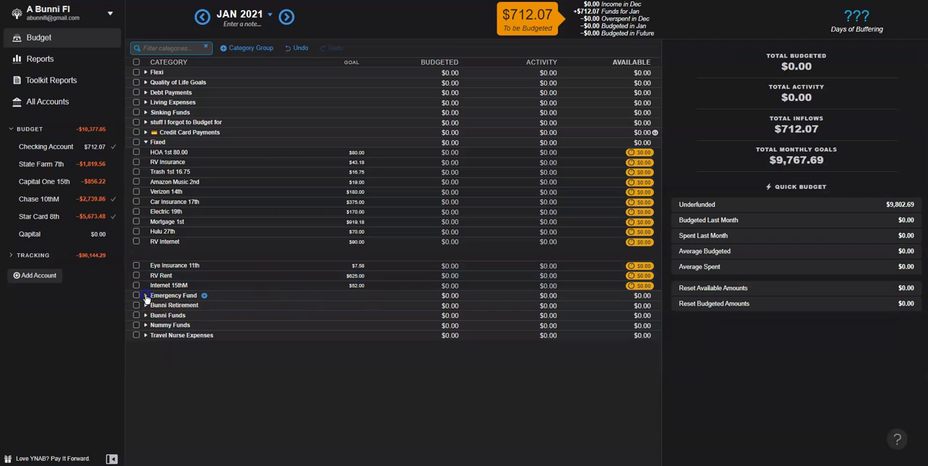
Step: Expand the Emergency Fund group and save a 100.00 monthly spending goal for Yotta Emergency Fund, due at the end of the month
{"action": "left_click", "coordinate": [146, 296]}
{"action": "left_click", "coordinate": [215, 308]}
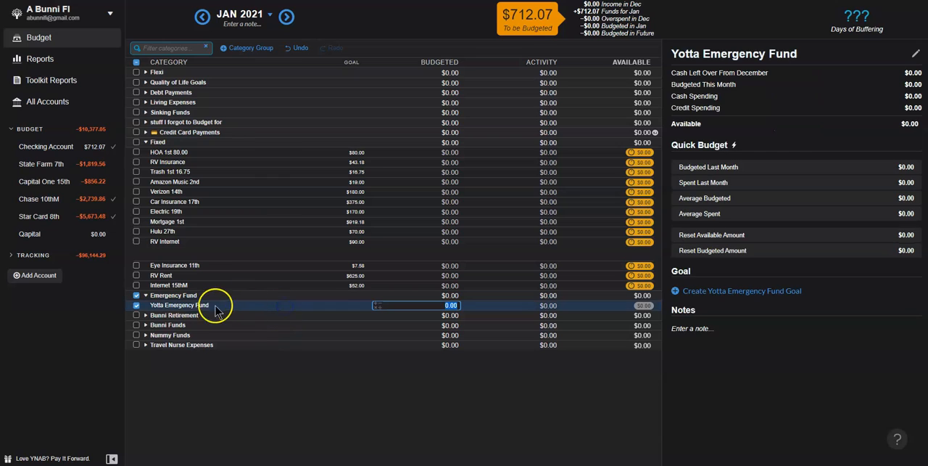
{"action": "left_click", "coordinate": [725, 292]}
{"action": "left_click", "coordinate": [710, 357]}
{"action": "left_click", "coordinate": [709, 314]}
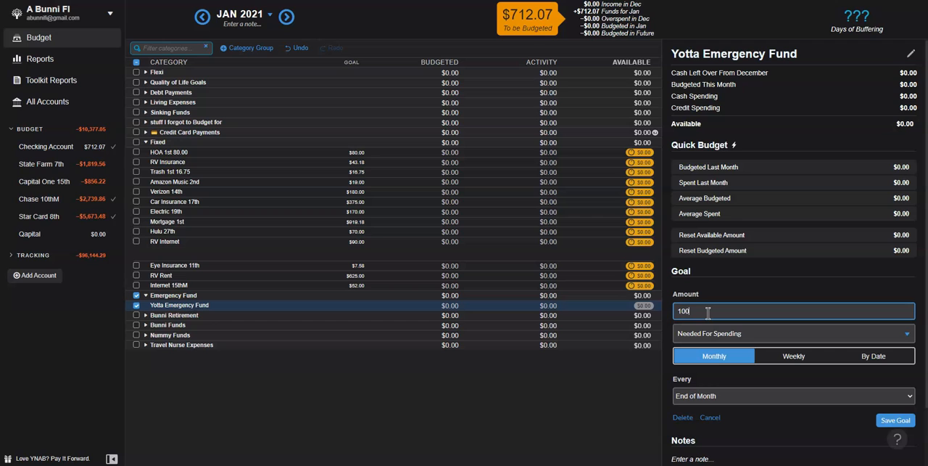
{"action": "type", "text": "100.00"}
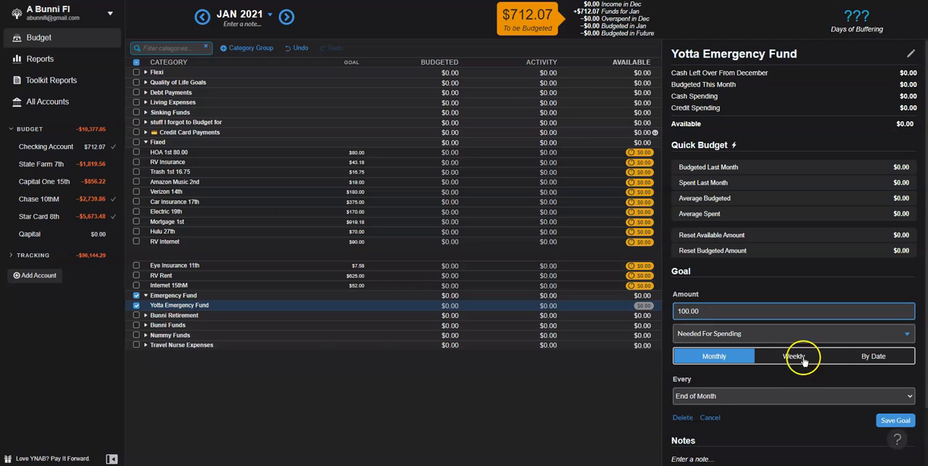
{"action": "left_click", "coordinate": [895, 419]}
Step: Expand the Bunni Retirement, Bunni Funds and Nummy Funds groups to review their category goals
{"action": "left_click", "coordinate": [145, 315]}
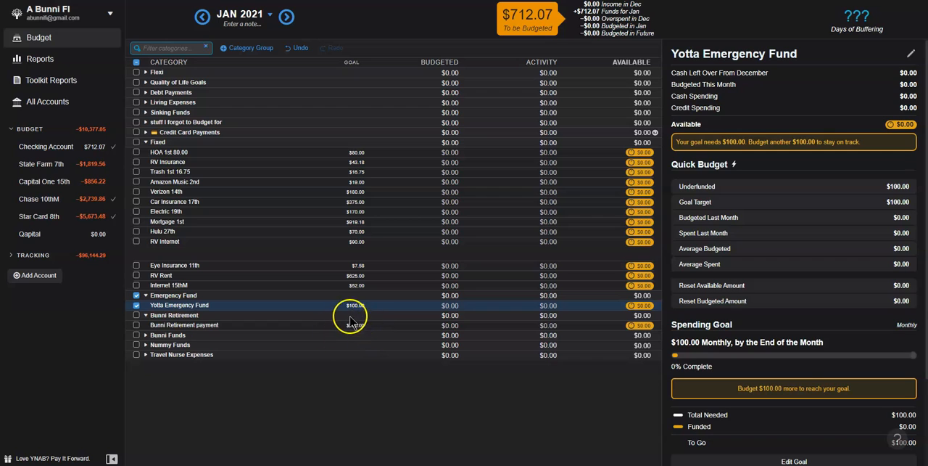
{"action": "left_click", "coordinate": [380, 327]}
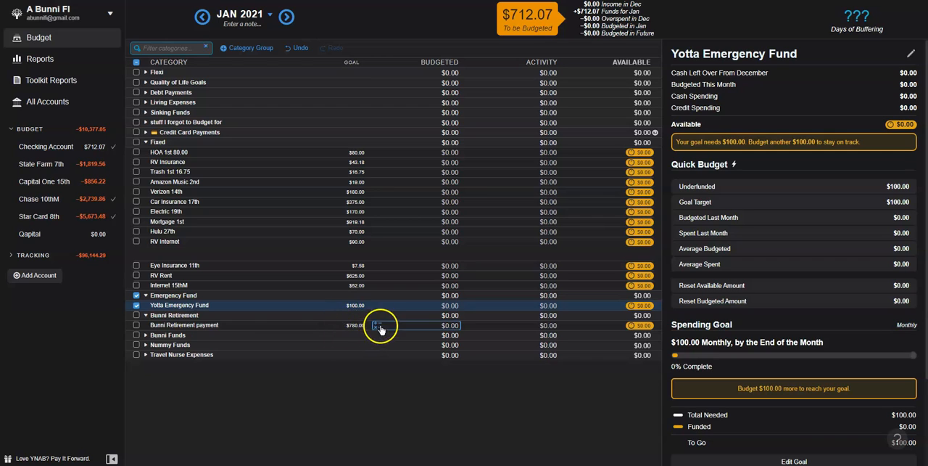
{"action": "left_click", "coordinate": [146, 336]}
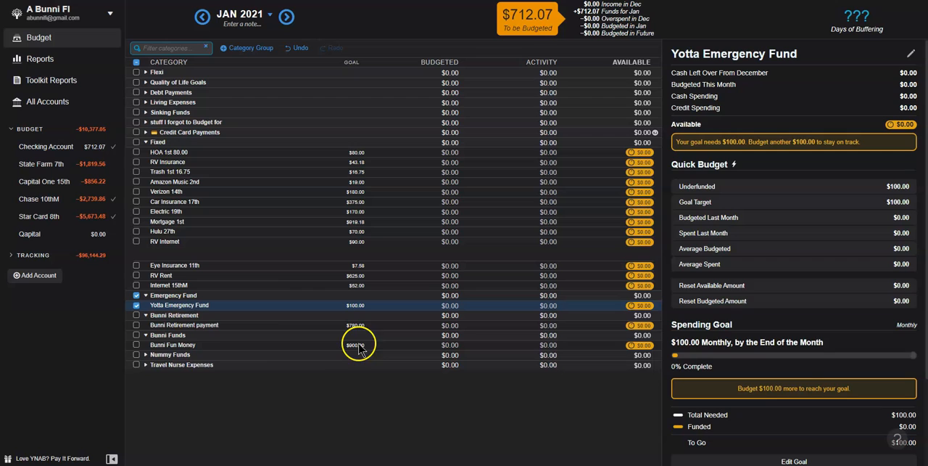
{"action": "left_click", "coordinate": [146, 355]}
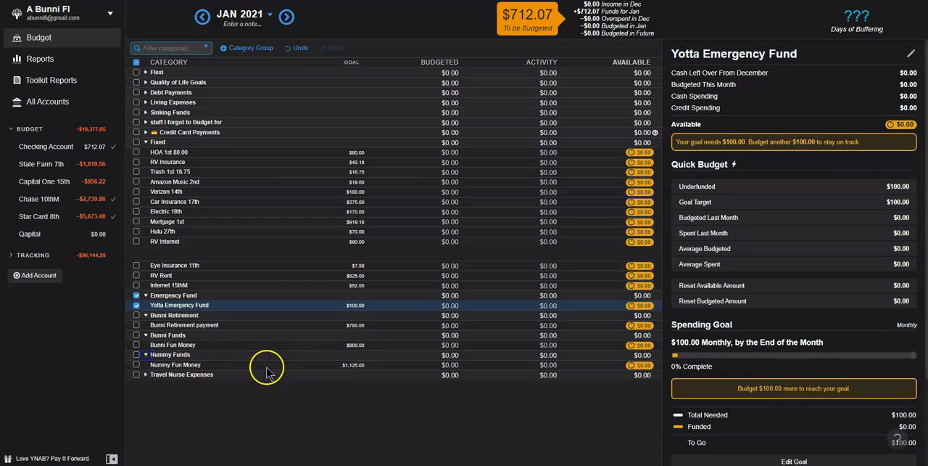
Step: Change the Nummy Fun Money goal from weekly to 900 monthly, due by the 6th, and save it
{"action": "left_click", "coordinate": [349, 365]}
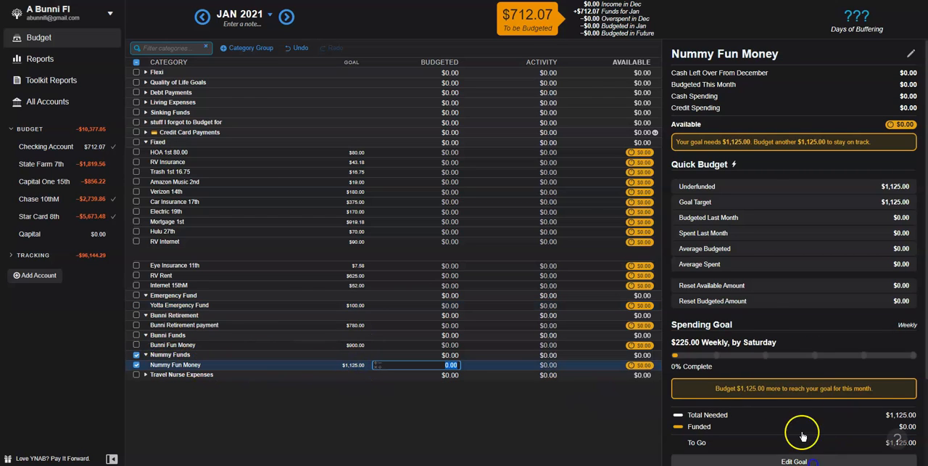
{"action": "left_click", "coordinate": [802, 457]}
{"action": "type", "text": "900"}
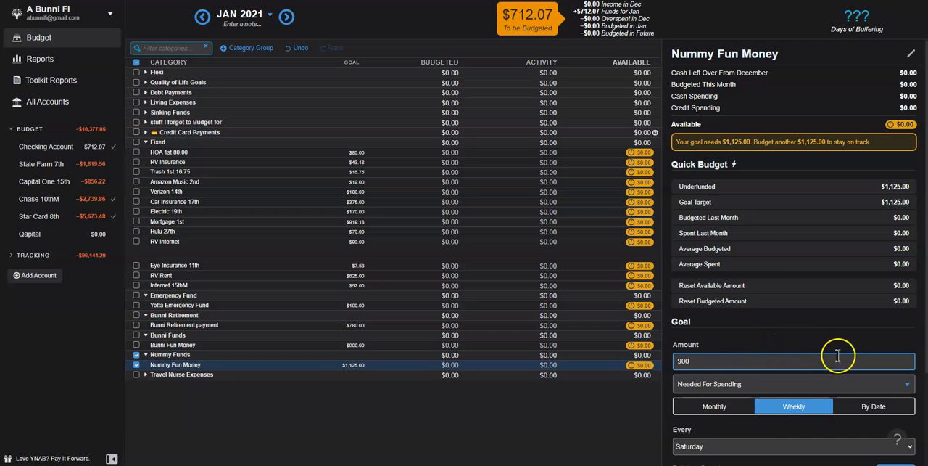
{"action": "left_click", "coordinate": [709, 407]}
{"action": "scroll", "coordinate": [762, 348], "scroll_direction": "down", "scroll_amount": 3}
{"action": "left_click", "coordinate": [900, 358]}
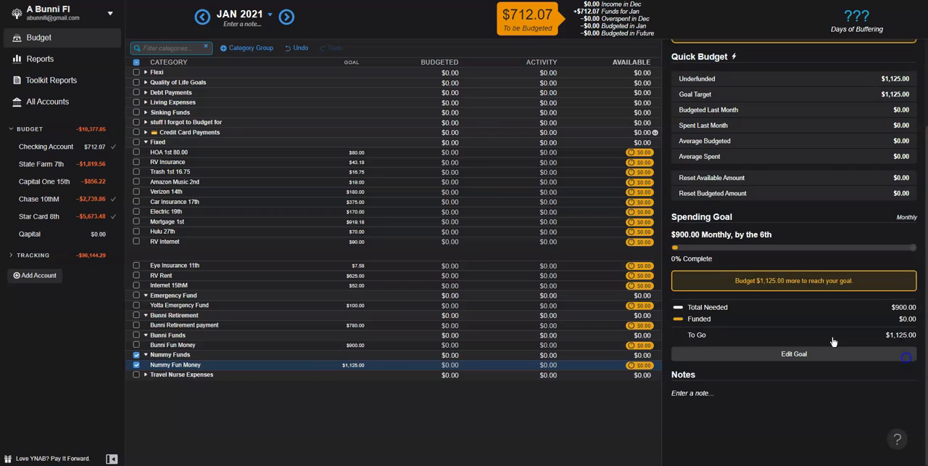
Step: Expand the Travel Nurse Expenses group and save a 25.00 monthly spending goal for License Fees, due at the end of the month
{"action": "left_click", "coordinate": [145, 374]}
{"action": "left_click", "coordinate": [261, 386]}
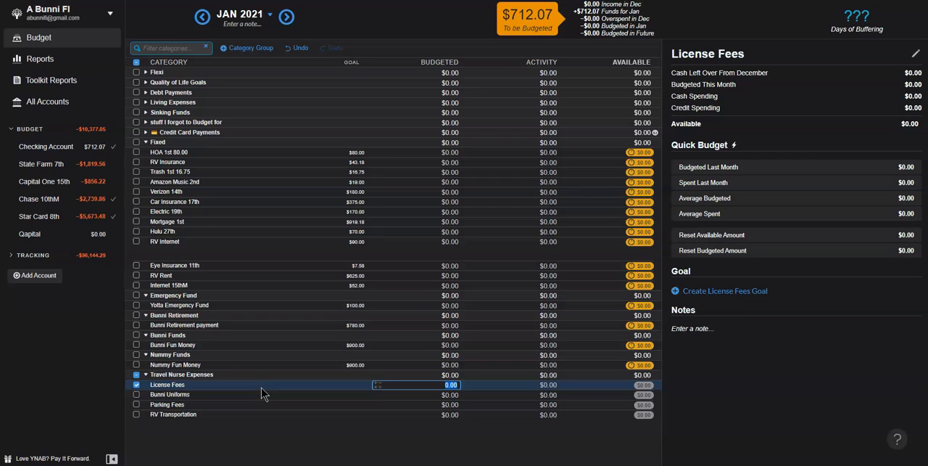
{"action": "left_click", "coordinate": [262, 392]}
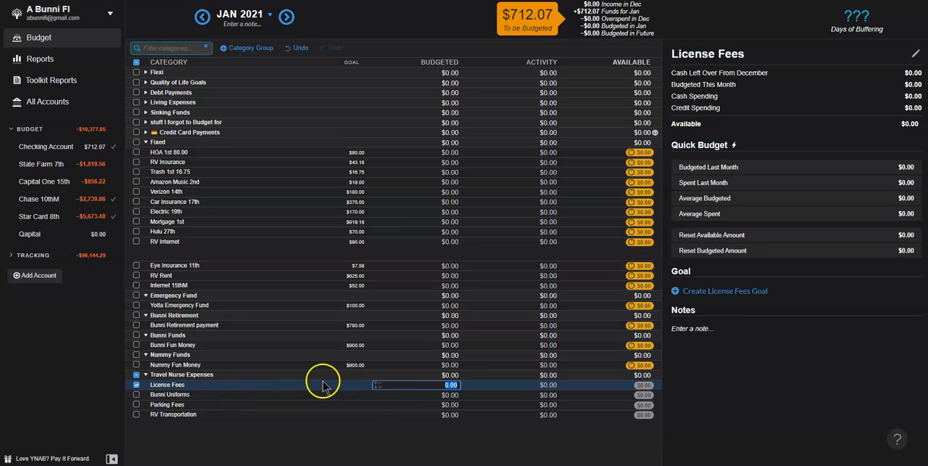
{"action": "left_click", "coordinate": [750, 291]}
{"action": "left_click", "coordinate": [713, 404]}
{"action": "left_click", "coordinate": [712, 404]}
{"action": "left_click", "coordinate": [715, 311]}
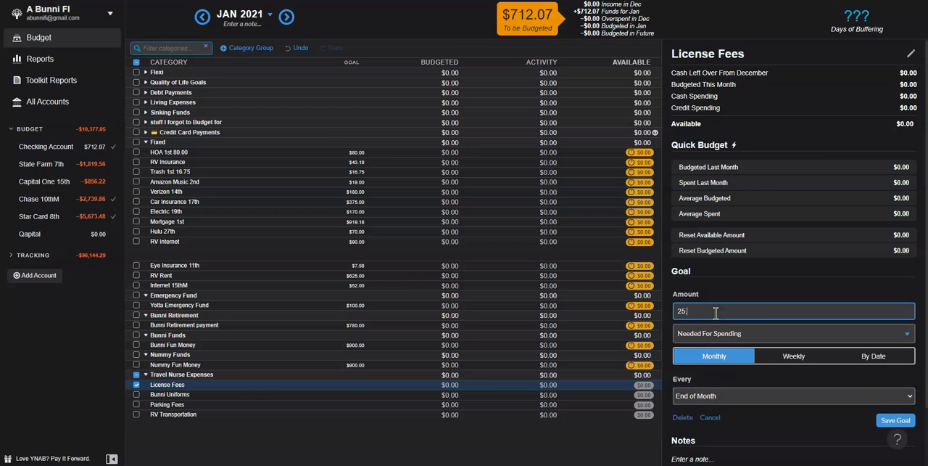
{"action": "left_click", "coordinate": [895, 420]}
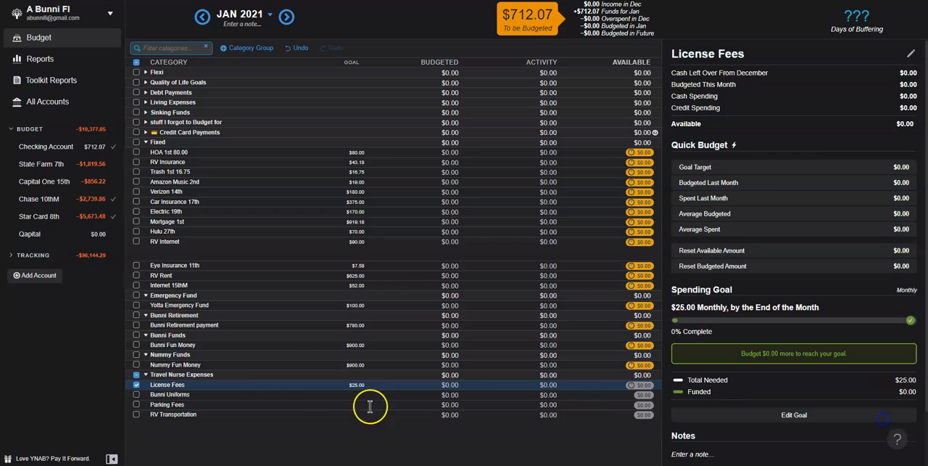
Step: Save 25.00 monthly spending goals for Bunni Uniforms and Parking Fees, due at the end of the month
{"action": "left_click", "coordinate": [375, 395]}
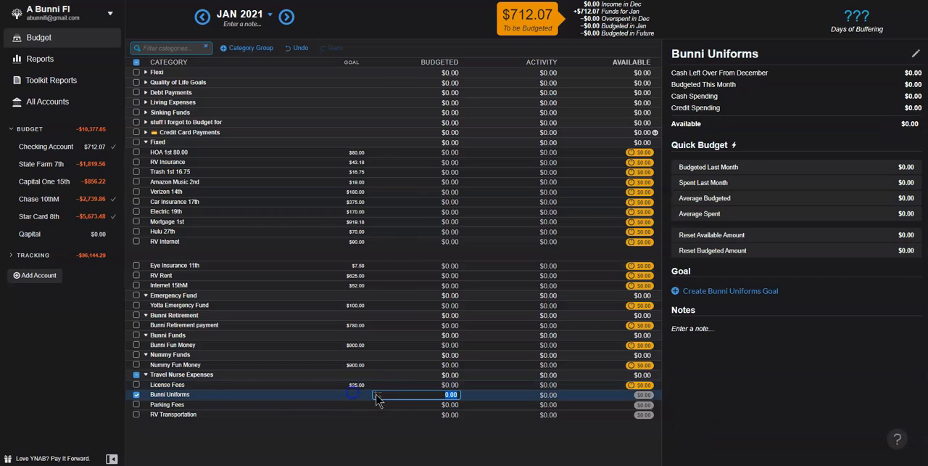
{"action": "left_click", "coordinate": [713, 292]}
{"action": "left_click", "coordinate": [896, 420]}
{"action": "left_click", "coordinate": [375, 405]}
{"action": "left_click", "coordinate": [713, 291]}
{"action": "type", "text": "25.00"}
{"action": "left_click", "coordinate": [899, 423]}
Step: Save a monthly spending goal for RV Transportation and collapse the Travel Nurse Expenses and Fixed groups
{"action": "left_click", "coordinate": [375, 415]}
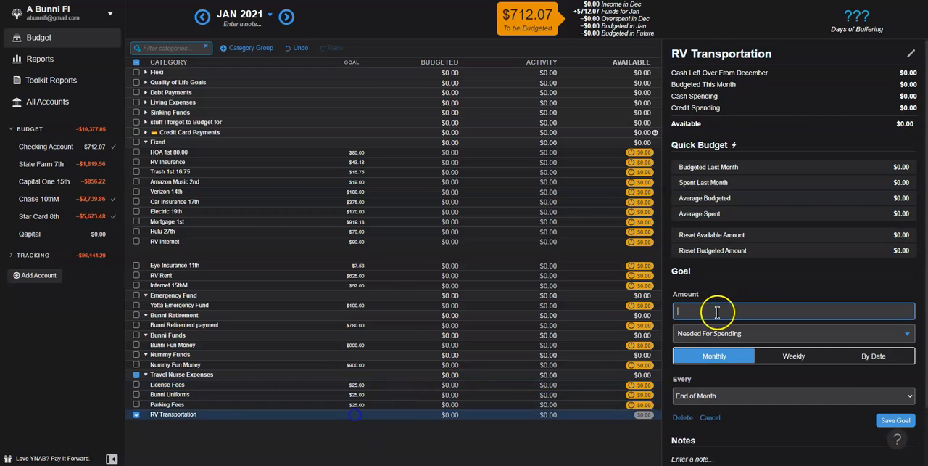
{"action": "left_click", "coordinate": [896, 420]}
{"action": "left_click", "coordinate": [137, 374]}
{"action": "left_click", "coordinate": [146, 375]}
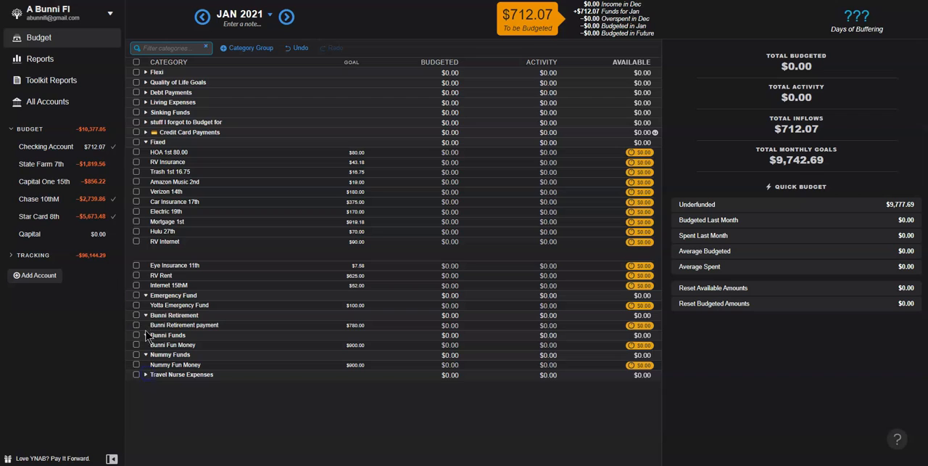
{"action": "left_click", "coordinate": [145, 142]}
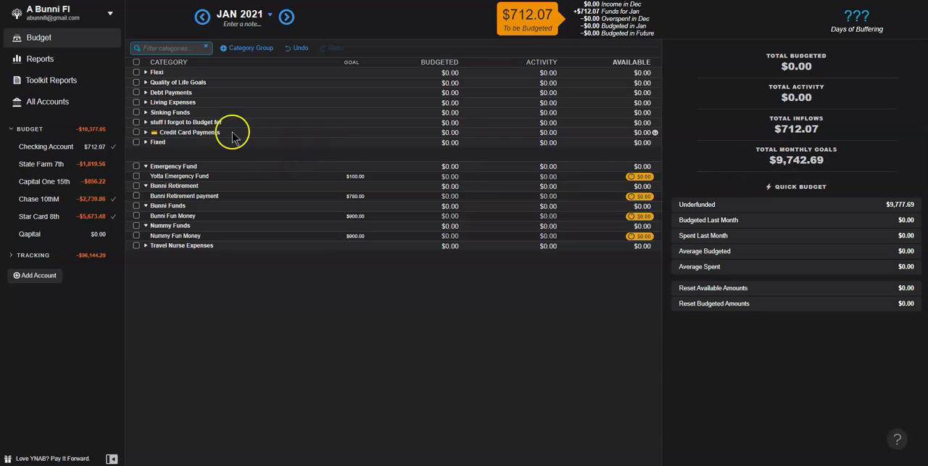
Step: Expand the Flexi and Sinking Funds groups and save a 125.00 monthly spending goal for Q4, due at the end of the month
{"action": "left_click", "coordinate": [145, 72]}
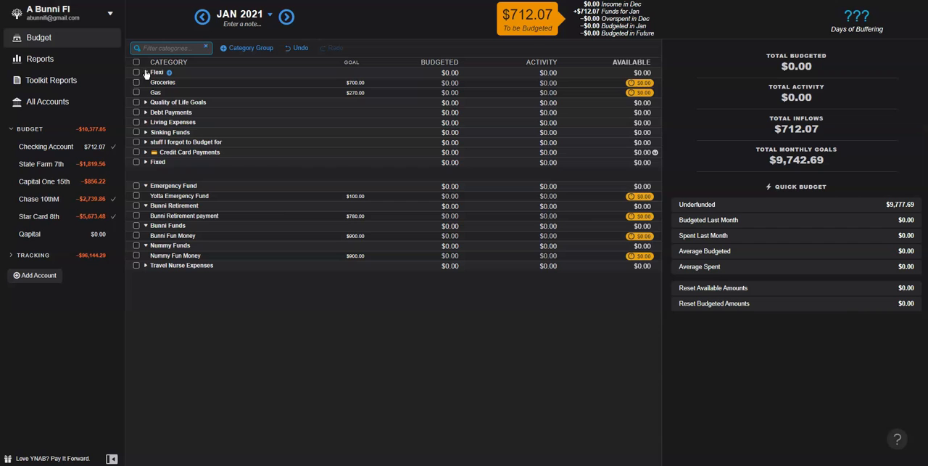
{"action": "left_click", "coordinate": [146, 132]}
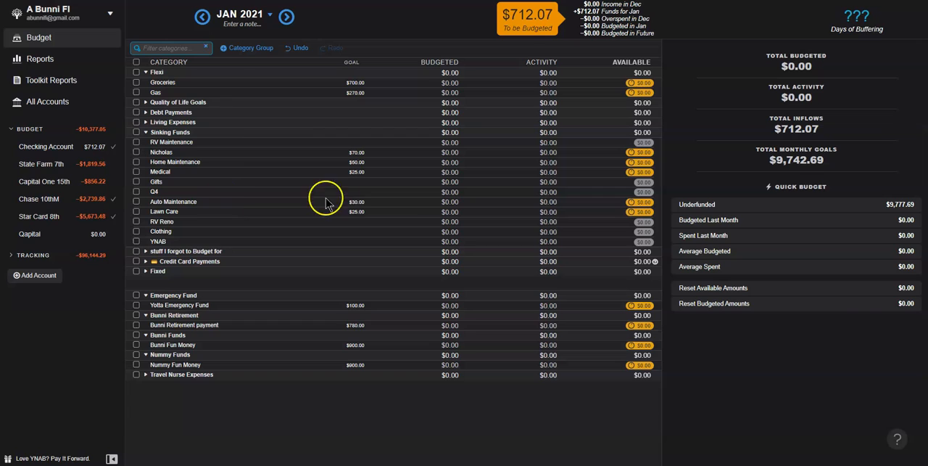
{"action": "left_click", "coordinate": [361, 193]}
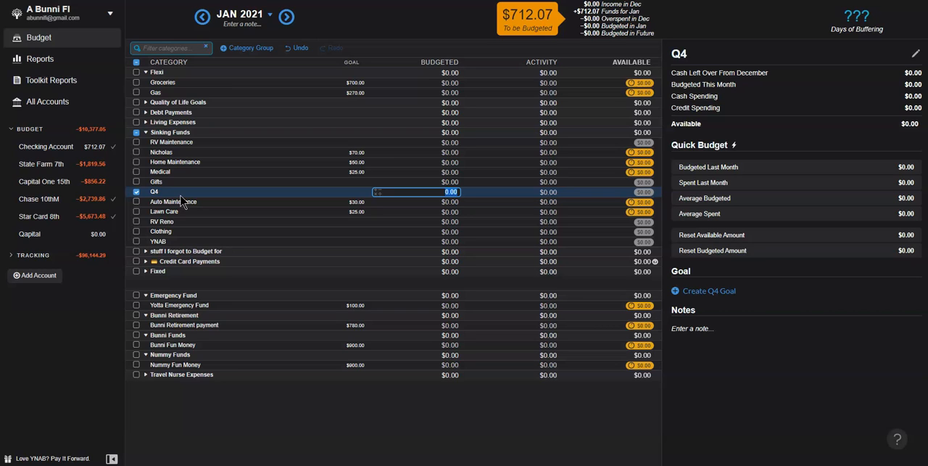
{"action": "left_click", "coordinate": [360, 194]}
{"action": "left_click", "coordinate": [711, 291]}
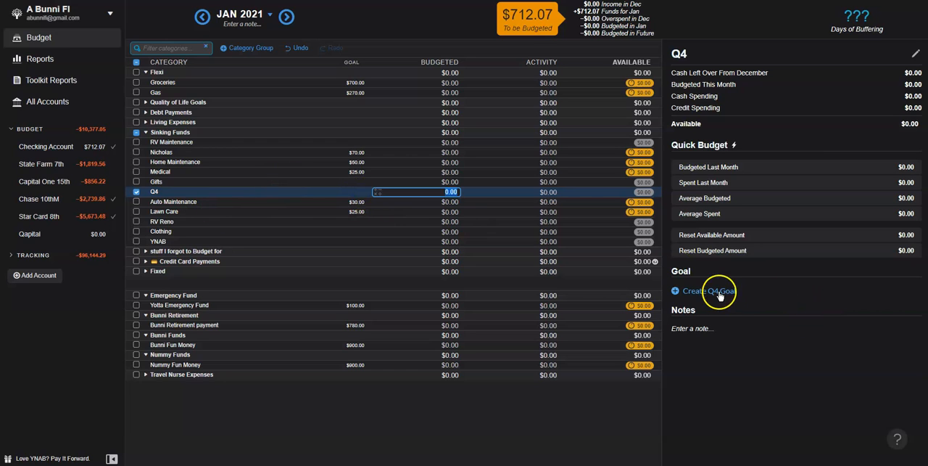
{"action": "left_click", "coordinate": [712, 310]}
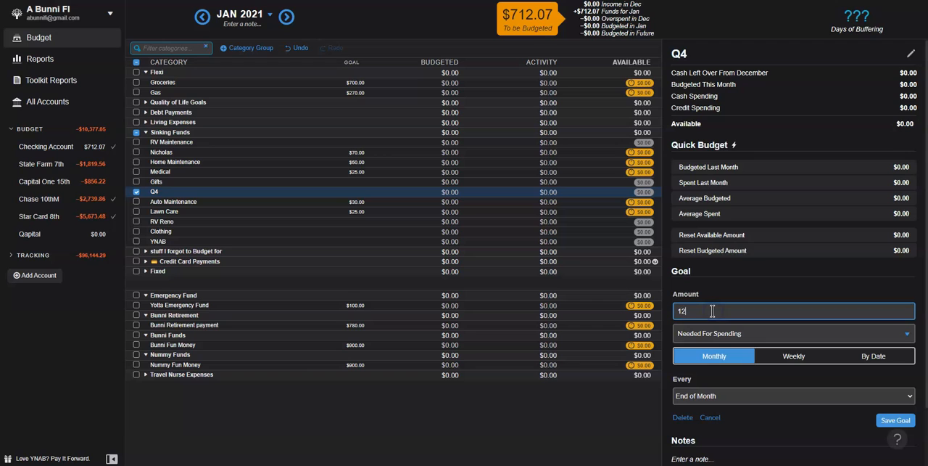
{"action": "key", "text": "Return"}
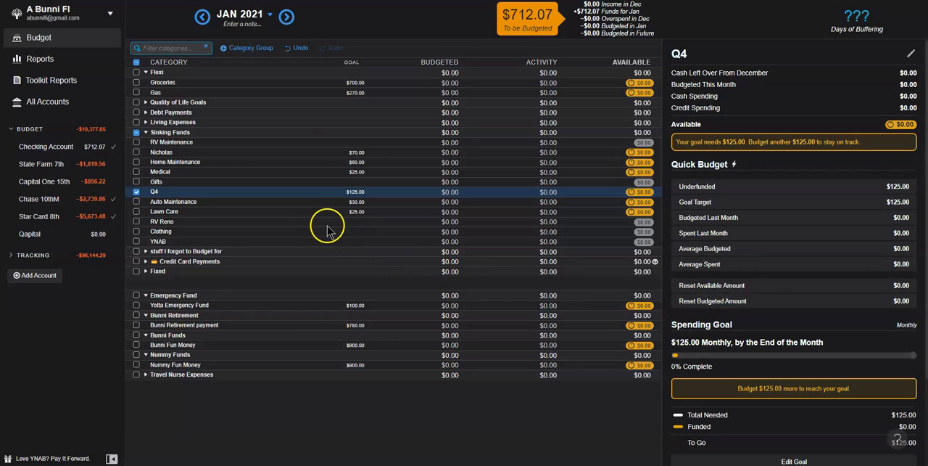
Step: Save monthly spending goals of 50.00 for RV Reno and 10.00 for Clothing, due at the end of the month
{"action": "left_click", "coordinate": [342, 222]}
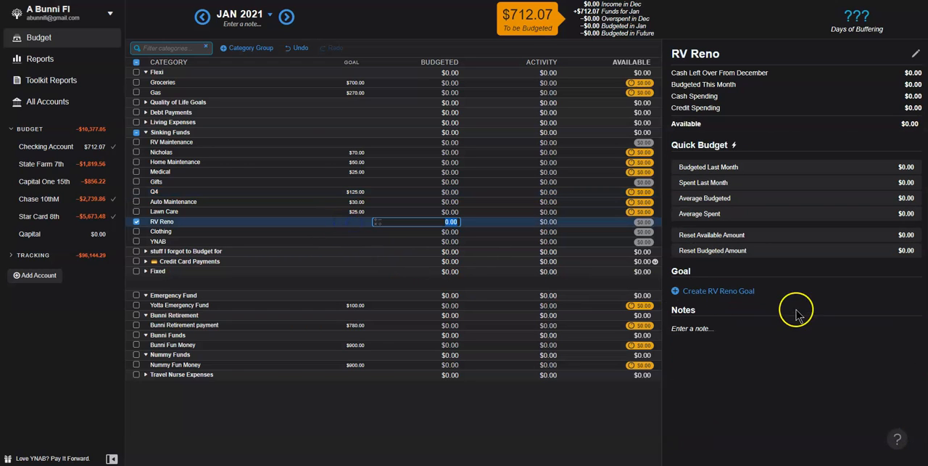
{"action": "left_click", "coordinate": [742, 291]}
{"action": "type", "text": "50."}
{"action": "key", "text": "Return"}
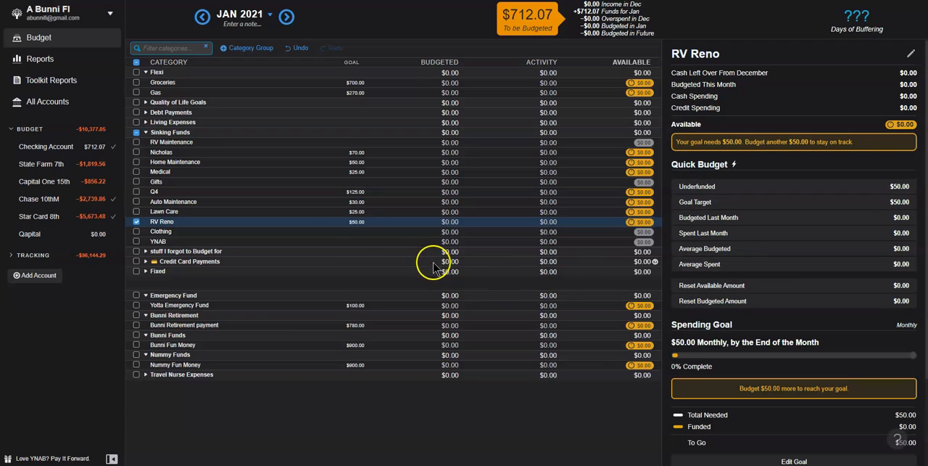
{"action": "left_click", "coordinate": [361, 235]}
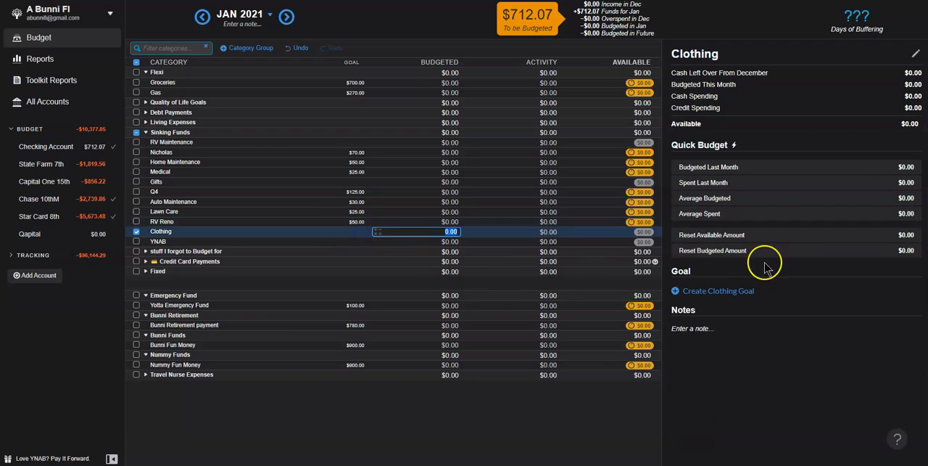
{"action": "left_click", "coordinate": [728, 290]}
{"action": "type", "text": "10.00"}
{"action": "key", "text": "Return"}
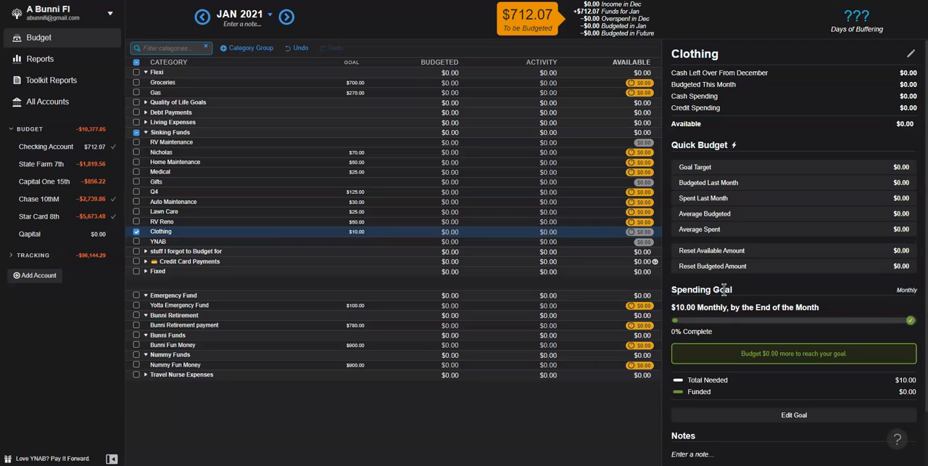
Step: Save an 8.00 monthly spending goal for the YNAB category, due at the end of the month
{"action": "left_click", "coordinate": [359, 243]}
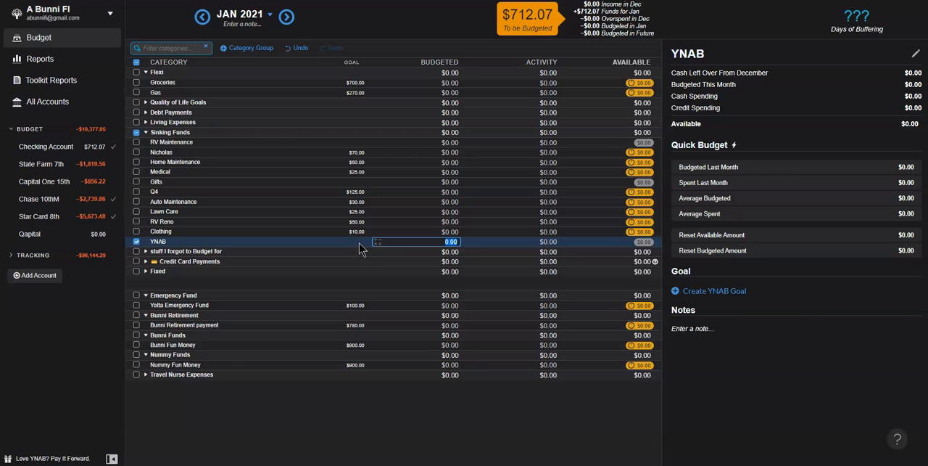
{"action": "left_click", "coordinate": [557, 247]}
{"action": "left_click", "coordinate": [724, 291]}
{"action": "type", "text": "8."}
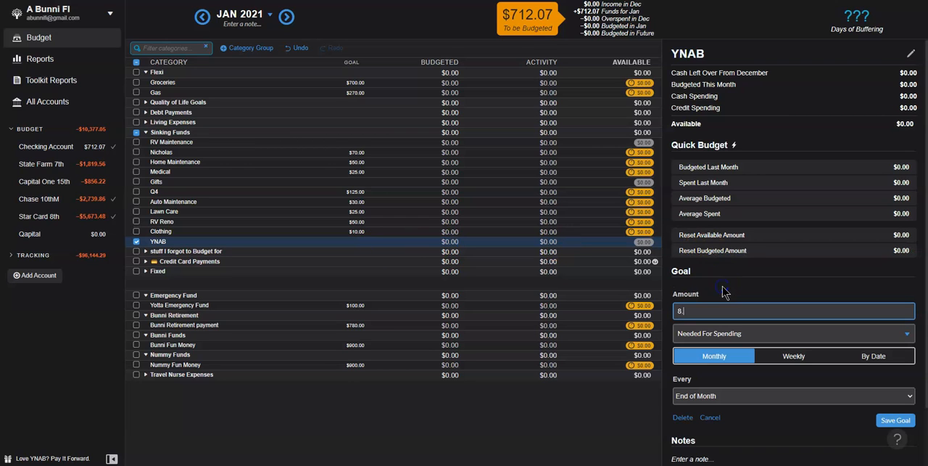
{"action": "type", "text": "00"}
{"action": "key", "text": "Return"}
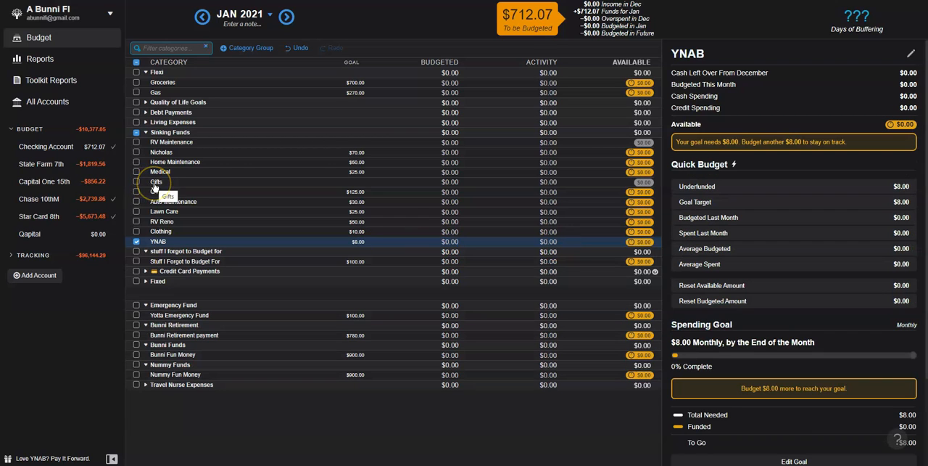
Step: Save a 10.00 monthly spending goal for Gifts, due at the end of the month
{"action": "left_click", "coordinate": [157, 182]}
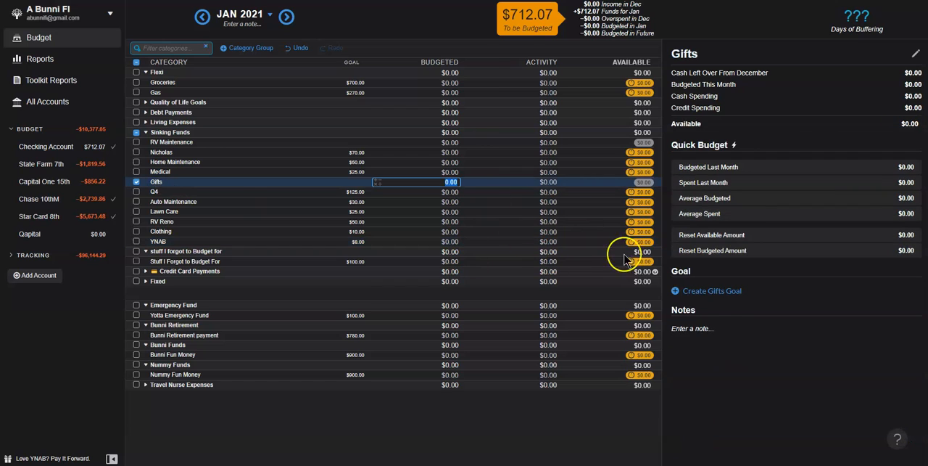
{"action": "left_click", "coordinate": [729, 292]}
{"action": "type", "text": "10.0"}
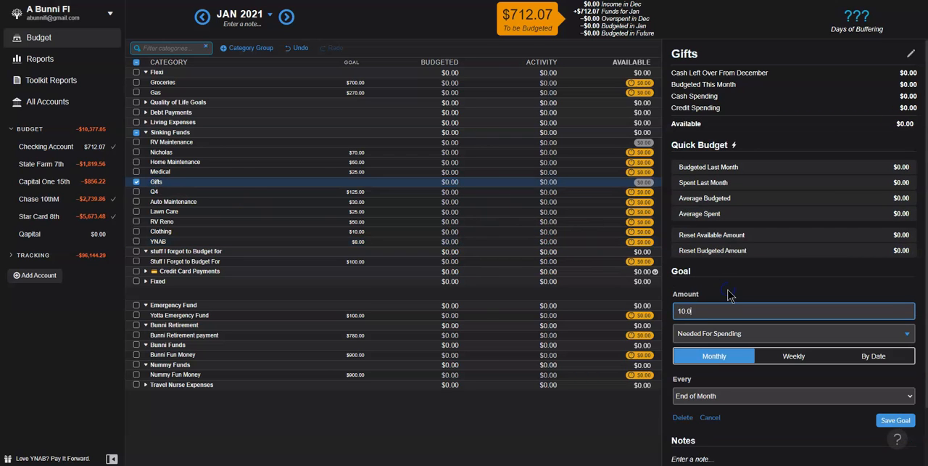
{"action": "type", "text": "0"}
{"action": "key", "text": "Return"}
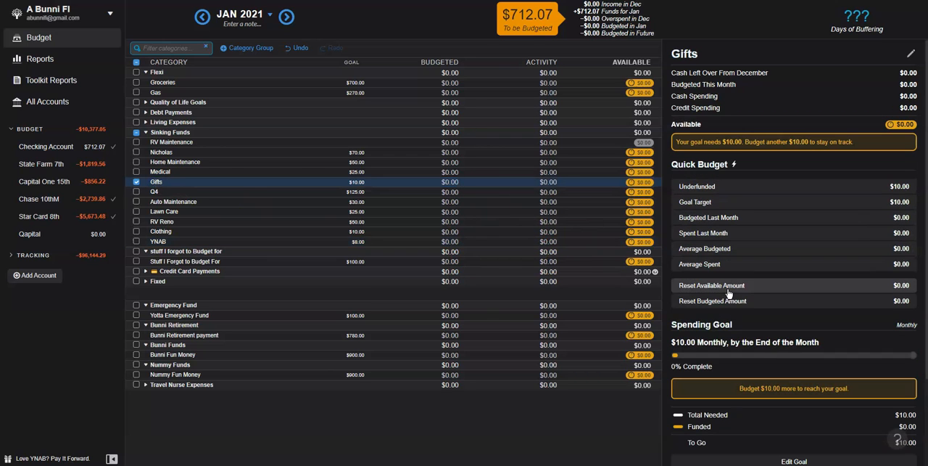
Step: Save a 25.00 monthly spending goal for RV Maintenance, due at the end of the month
{"action": "left_click", "coordinate": [338, 143]}
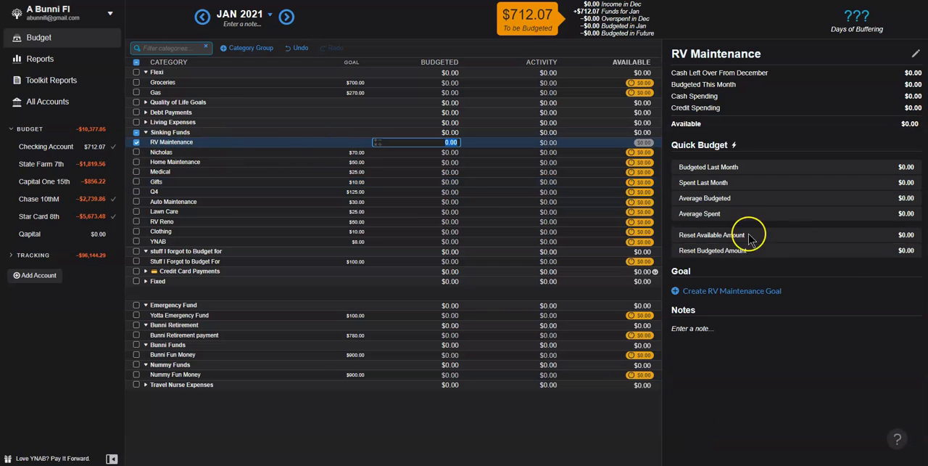
{"action": "left_click", "coordinate": [734, 291]}
{"action": "type", "text": "25"}
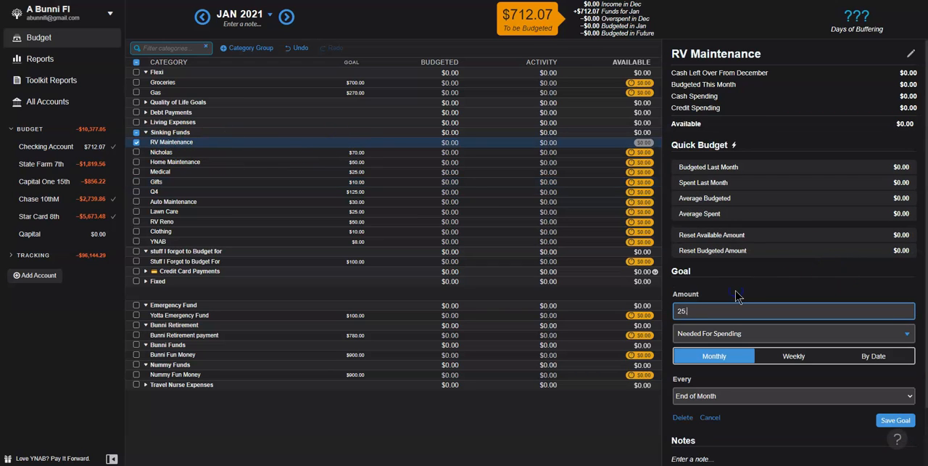
{"action": "type", "text": ".00"}
{"action": "key", "text": "Return"}
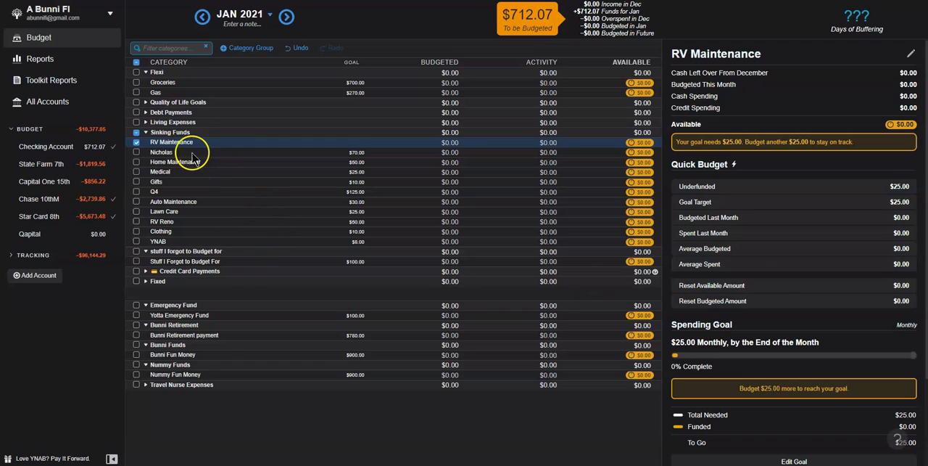
Step: Collapse the Sinking Funds group and reload the budget to check the total monthly goals
{"action": "left_click", "coordinate": [145, 133]}
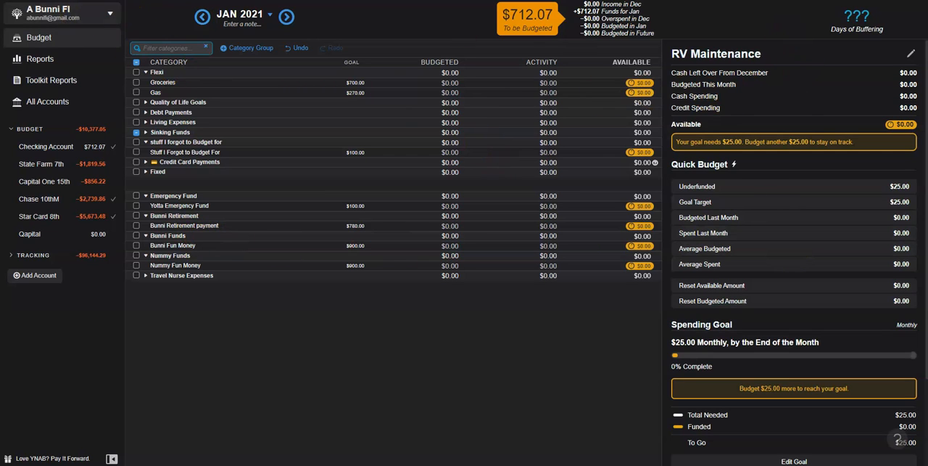
{"action": "key", "text": "F5"}
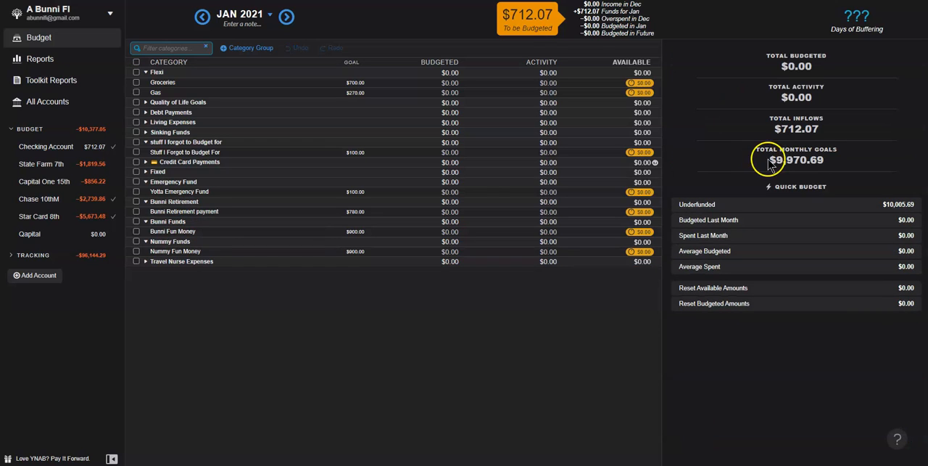
{"action": "left_click_drag", "start_coordinate": [776, 158], "coordinate": [868, 176]}
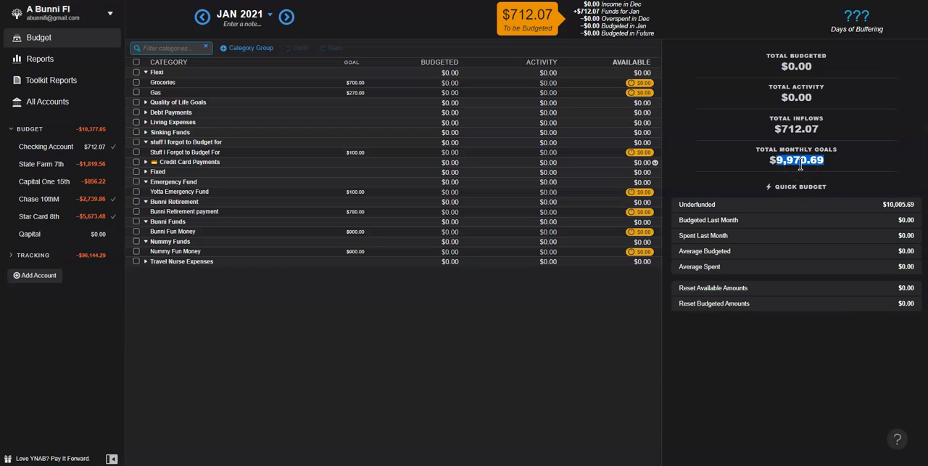
Step: Change the Groceries spending goal to 500.00 monthly, due by the 6th, and save it
{"action": "left_click", "coordinate": [349, 85]}
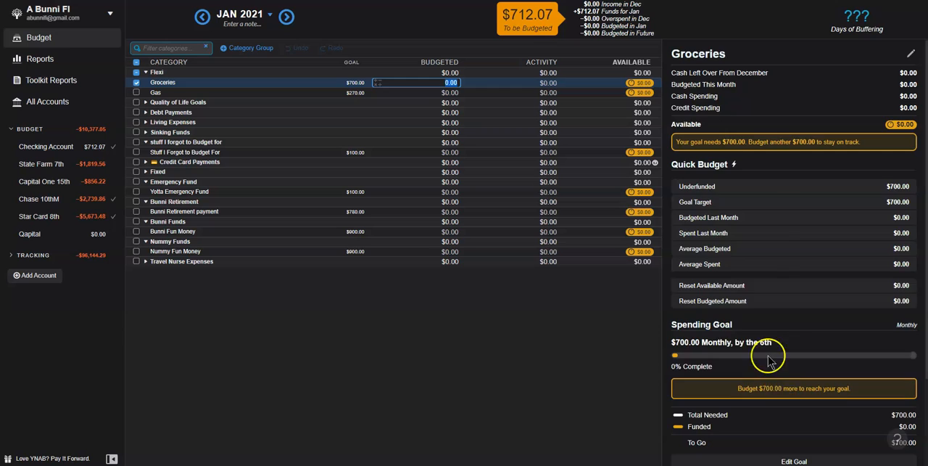
{"action": "scroll", "coordinate": [770, 360], "scroll_direction": "down", "scroll_amount": 2}
{"action": "left_click", "coordinate": [784, 353]}
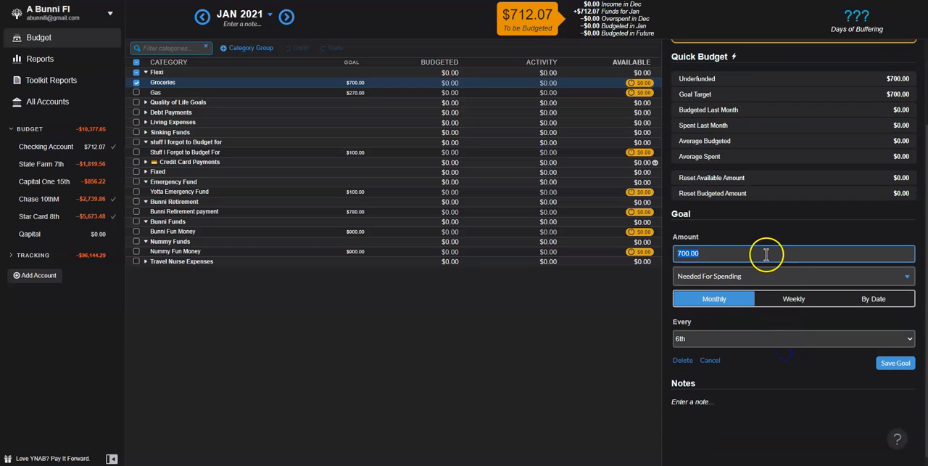
{"action": "type", "text": "500.00"}
{"action": "key", "text": "Return"}
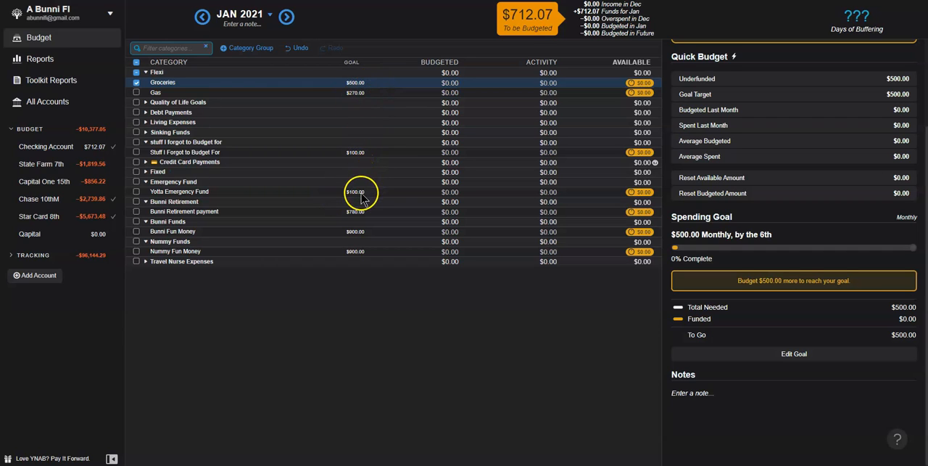
Step: Review the Flexi category goals and expand the Quality of Life Goals group
{"action": "left_click", "coordinate": [146, 73]}
{"action": "left_click", "coordinate": [147, 72]}
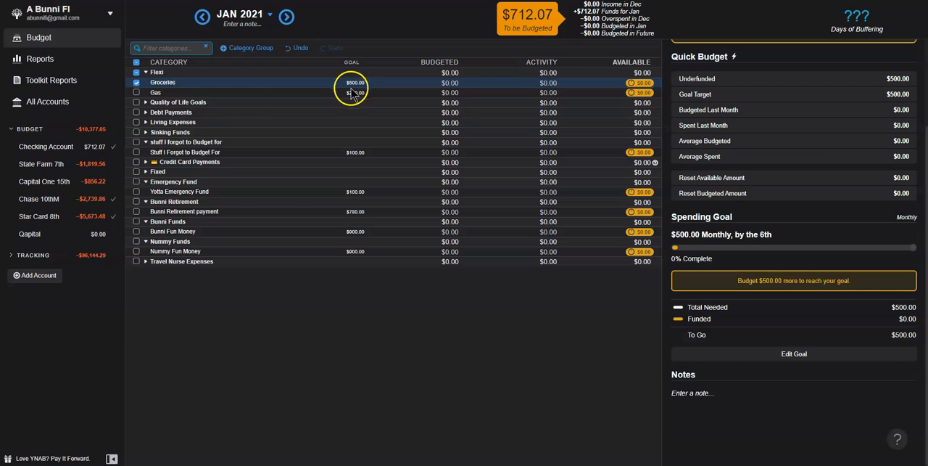
{"action": "left_click", "coordinate": [146, 103]}
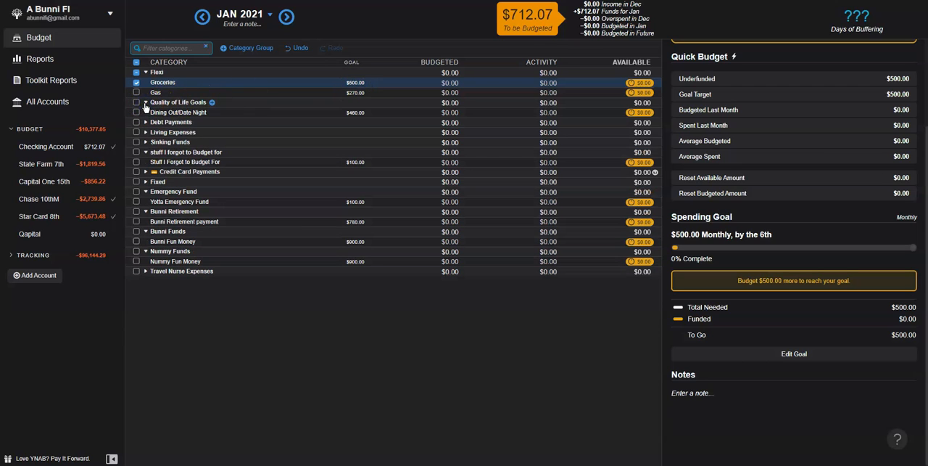
Step: Change the Dining Out/Date Night monthly savings goal to 260.00 and save it
{"action": "left_click", "coordinate": [354, 114]}
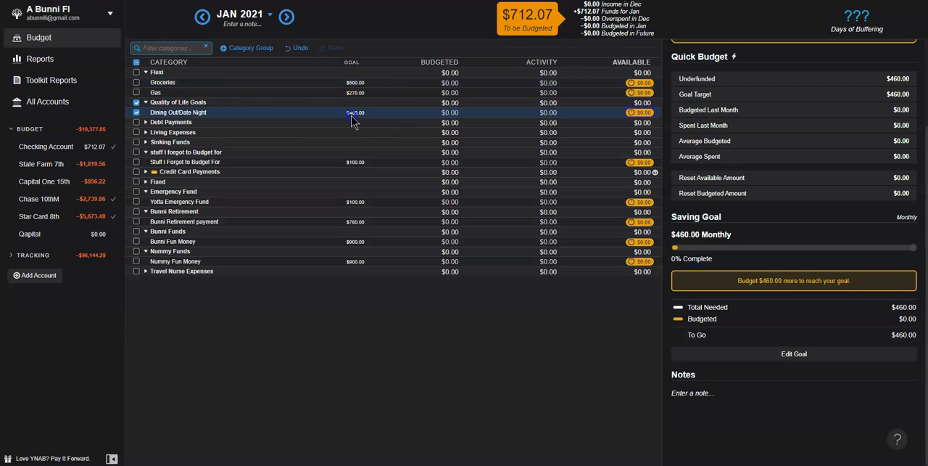
{"action": "left_click", "coordinate": [773, 354]}
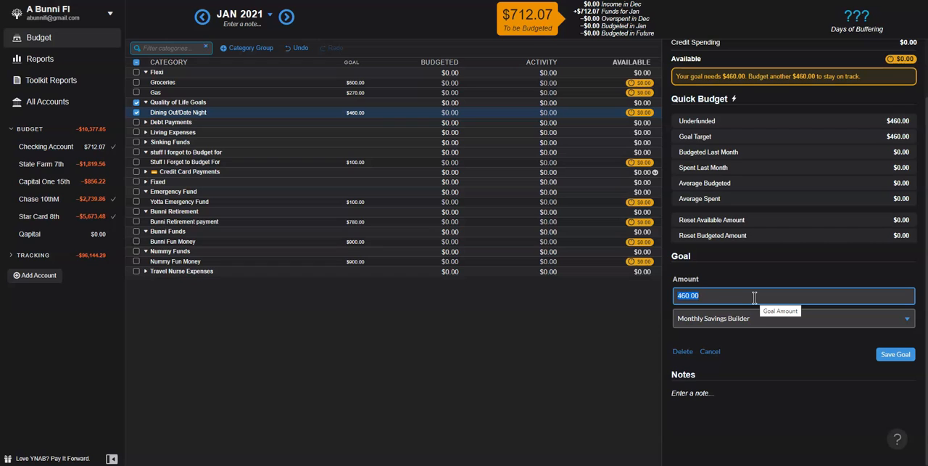
{"action": "type", "text": "260.00"}
{"action": "key", "text": "Return"}
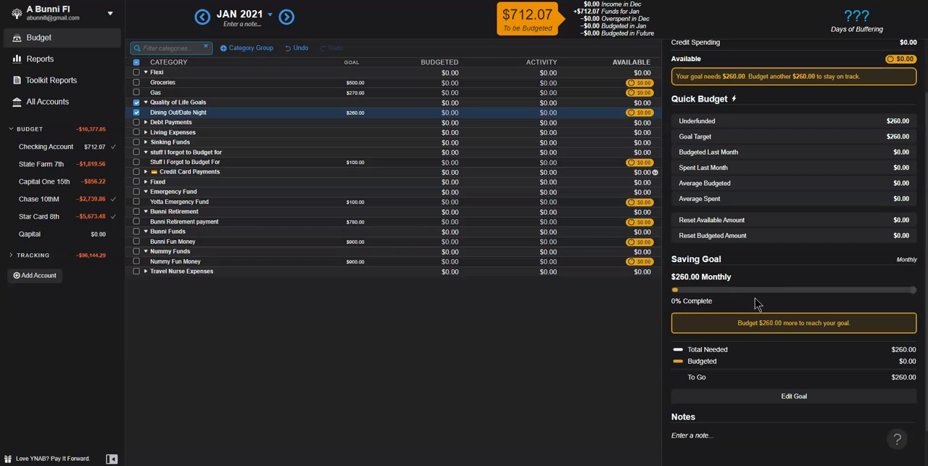
Step: Expand the Debt Payments and Living Expenses groups and set the Household Goods monthly spending goal to 50.00
{"action": "left_click", "coordinate": [145, 122]}
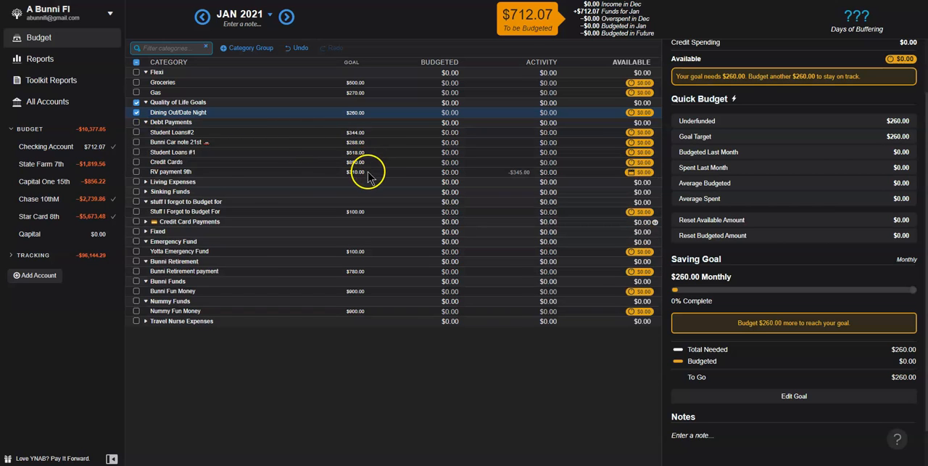
{"action": "left_click", "coordinate": [145, 182]}
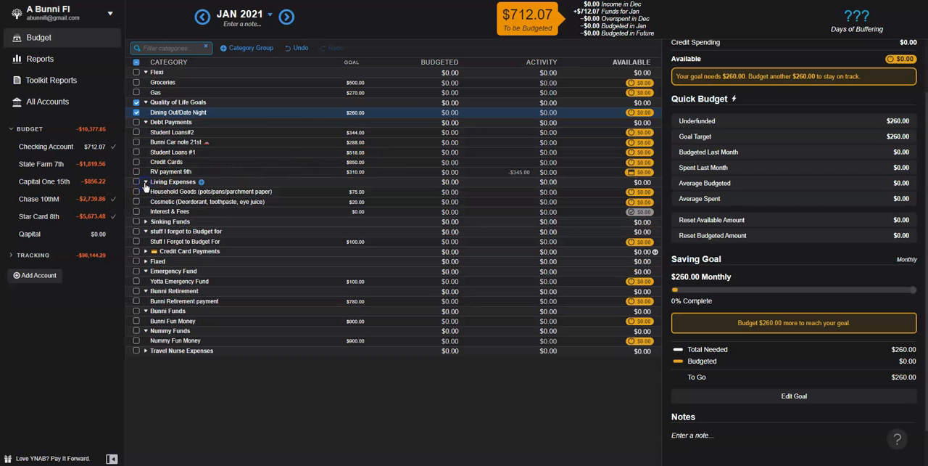
{"action": "left_click", "coordinate": [357, 193]}
{"action": "left_click", "coordinate": [790, 396]}
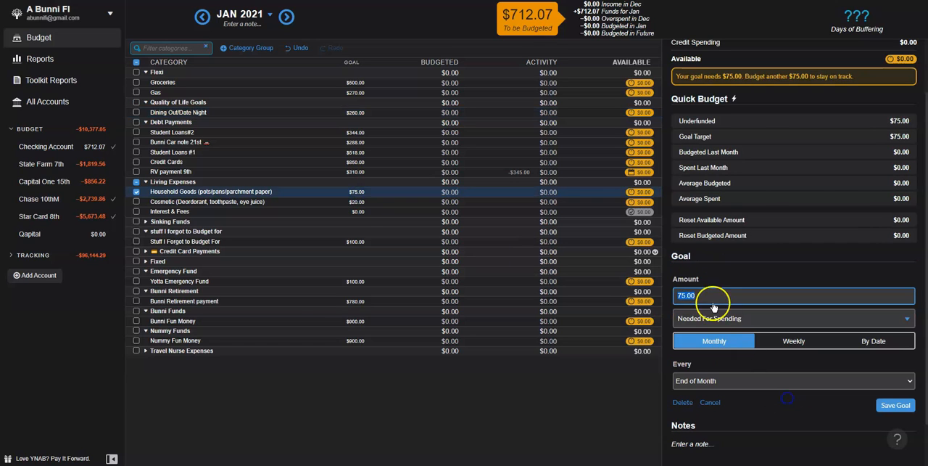
{"action": "type", "text": "50.0"}
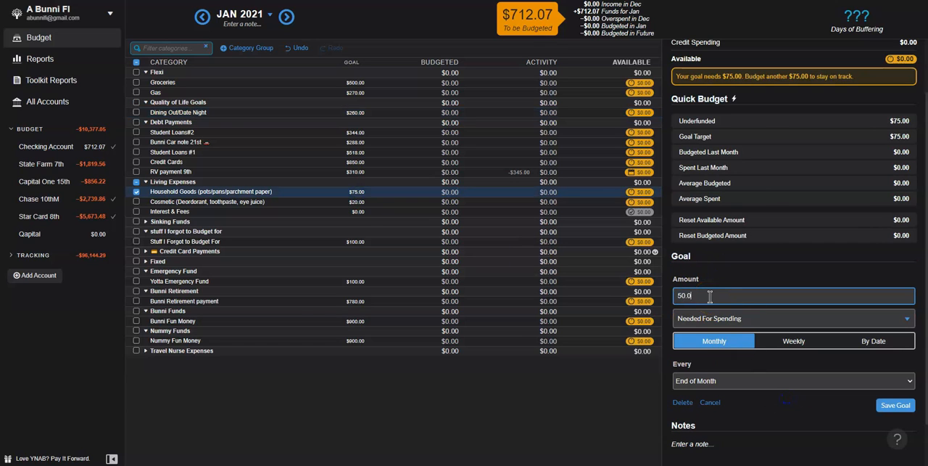
{"action": "type", "text": "0"}
{"action": "key", "text": "Return"}
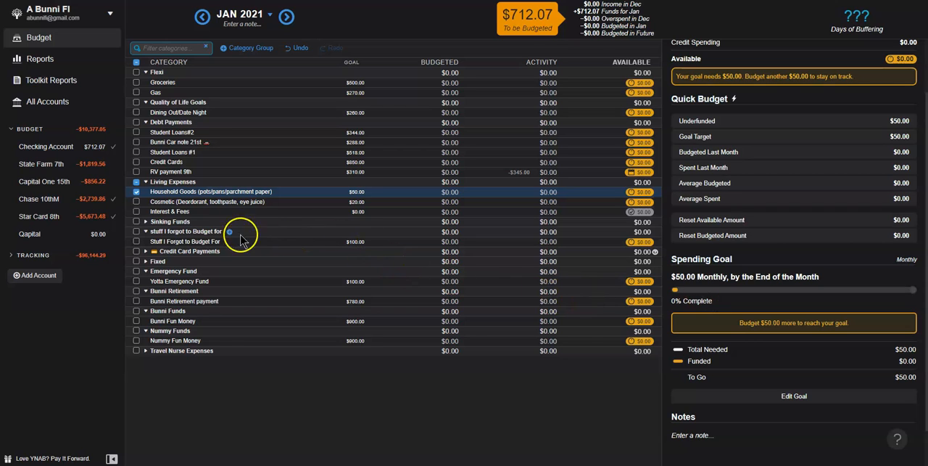
Step: Set the Stuff I Forgot to Budget For monthly savings goal to 75.00 and reload the budget to refresh the totals
{"action": "left_click", "coordinate": [323, 243]}
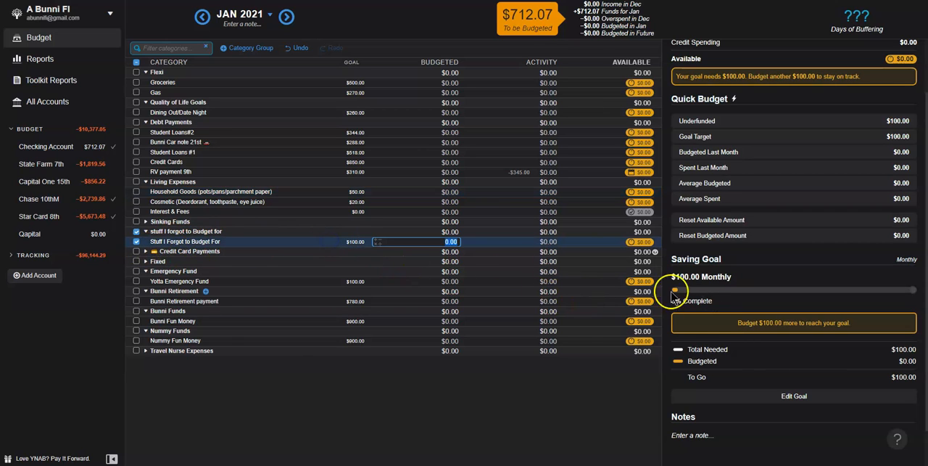
{"action": "left_click", "coordinate": [795, 398]}
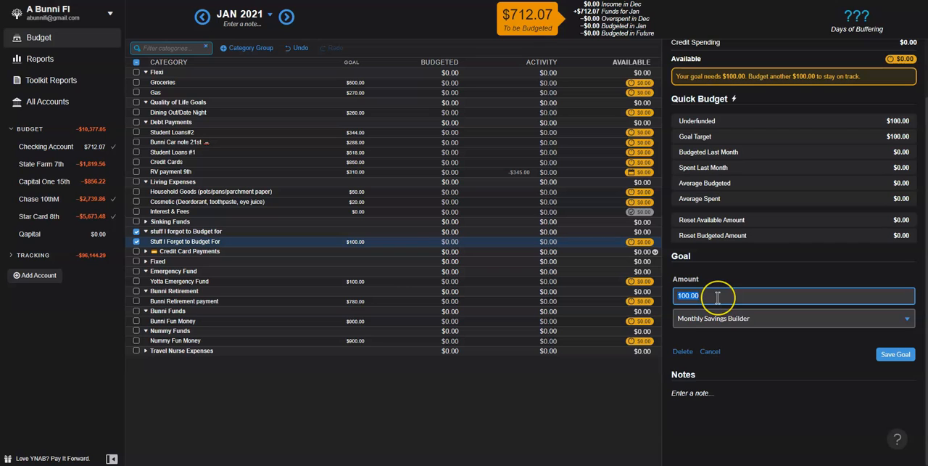
{"action": "type", "text": "75.00"}
{"action": "key", "text": "Return"}
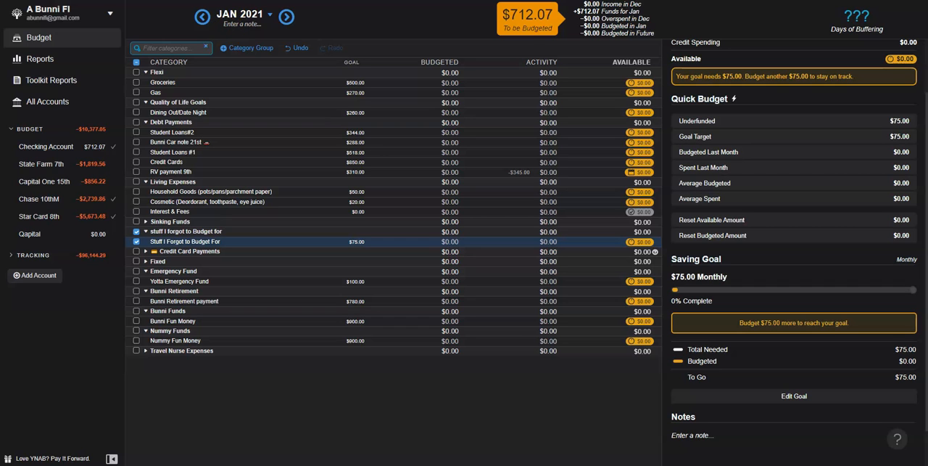
{"action": "key", "text": "F5"}
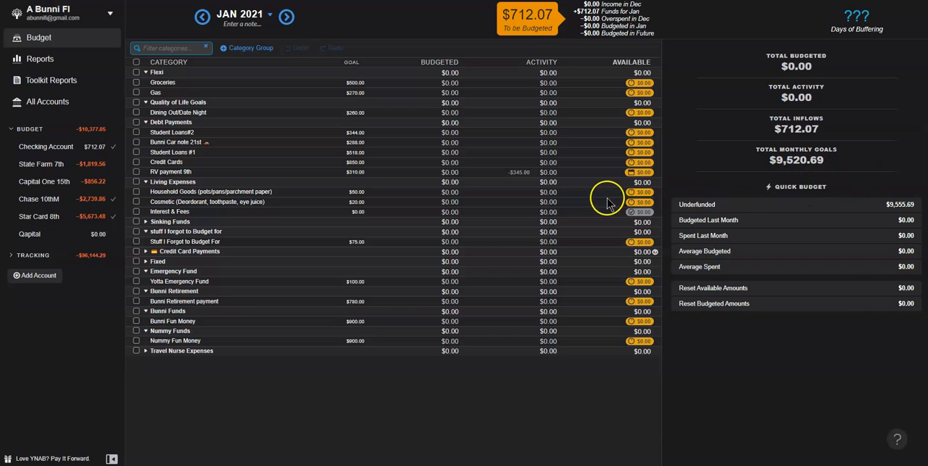
Step: Change the Nummy Fun Money spending goal to 850.00 monthly, due by the 6th, and save it
{"action": "left_click", "coordinate": [370, 302]}
{"action": "key", "text": "Escape"}
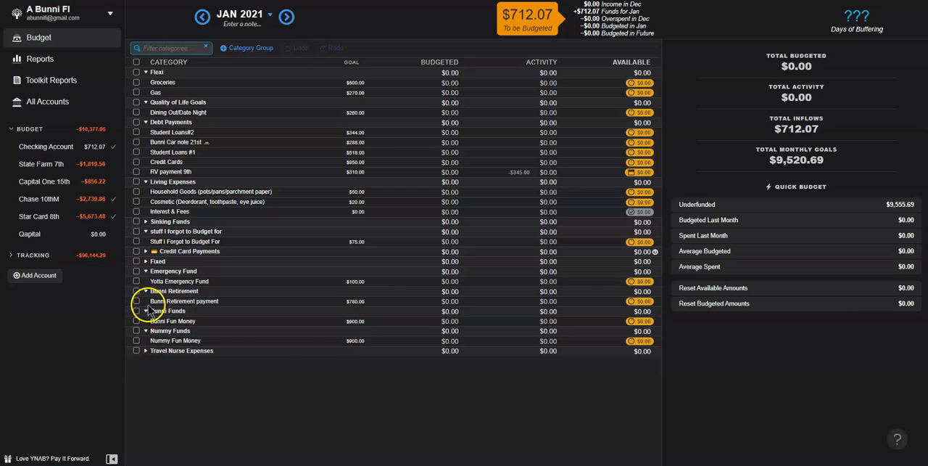
{"action": "left_click", "coordinate": [146, 330]}
{"action": "left_click", "coordinate": [145, 331]}
{"action": "left_click", "coordinate": [370, 341]}
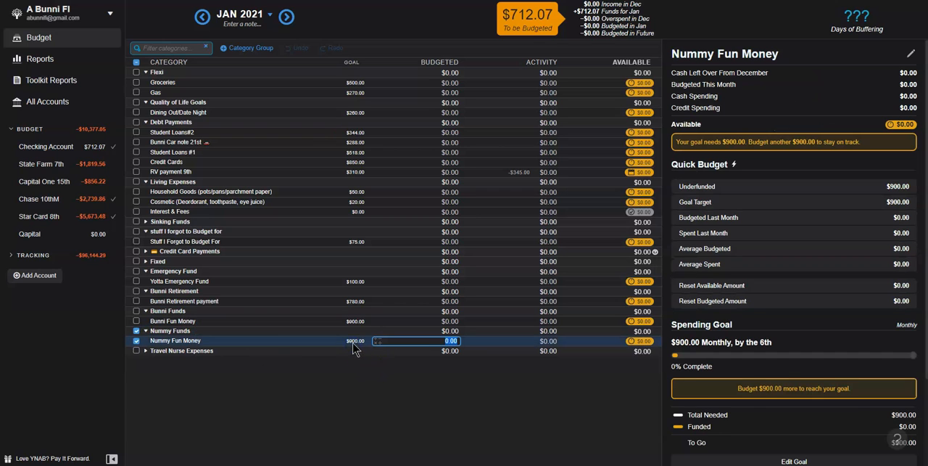
{"action": "scroll", "coordinate": [881, 407], "scroll_direction": "down", "scroll_amount": 3}
{"action": "left_click", "coordinate": [815, 355]}
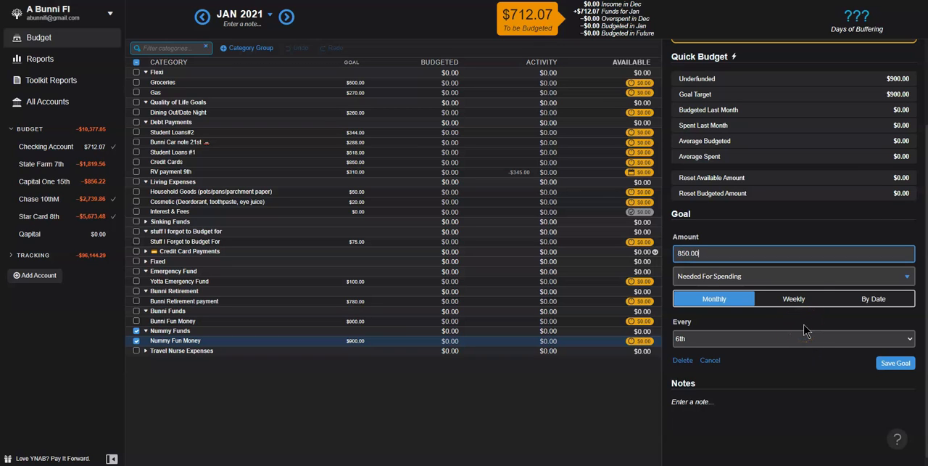
{"action": "key", "text": "Return"}
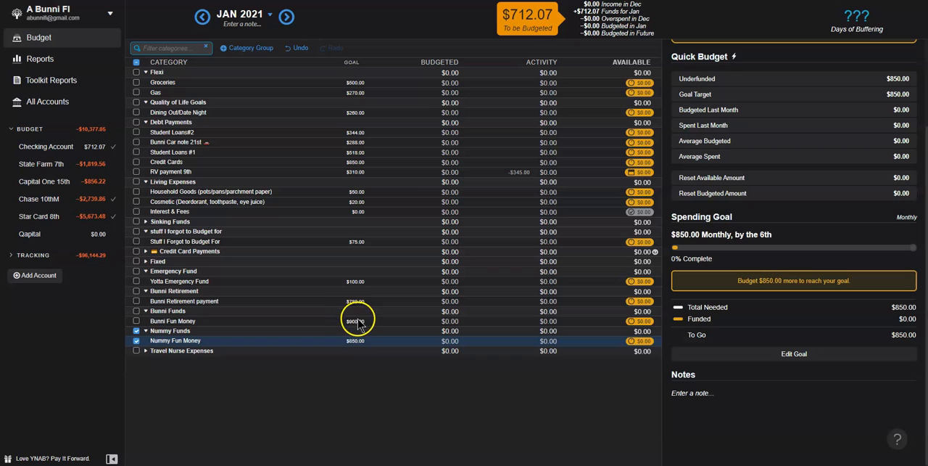
Step: Change the Bunni Fun Money monthly savings goal to 850.00 and save it
{"action": "left_click", "coordinate": [357, 323]}
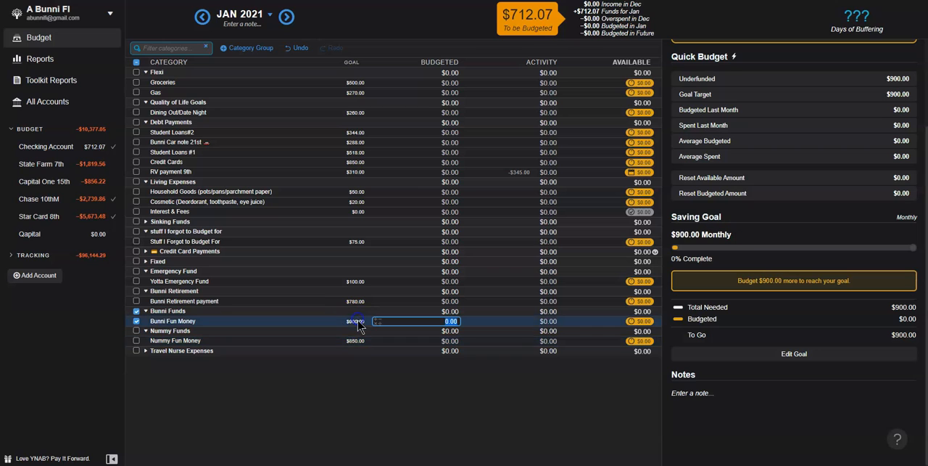
{"action": "left_click", "coordinate": [802, 356]}
{"action": "type", "text": "85"}
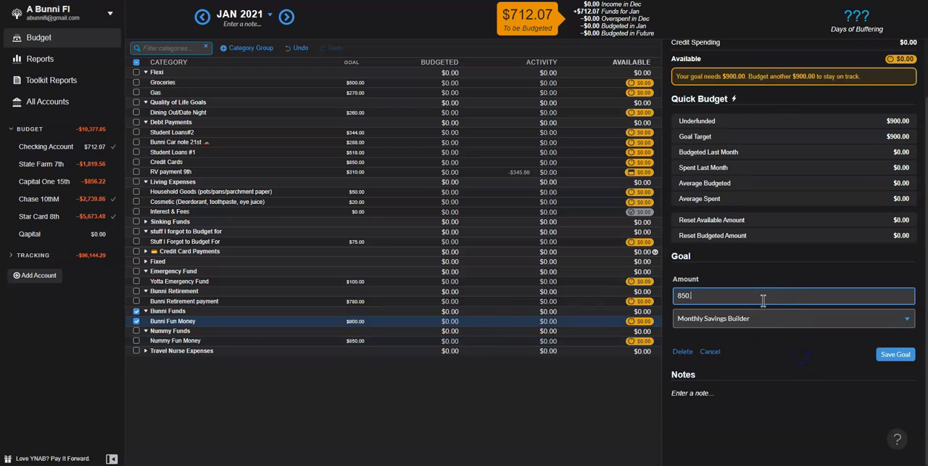
{"action": "type", "text": "0"}
{"action": "key", "text": "Return"}
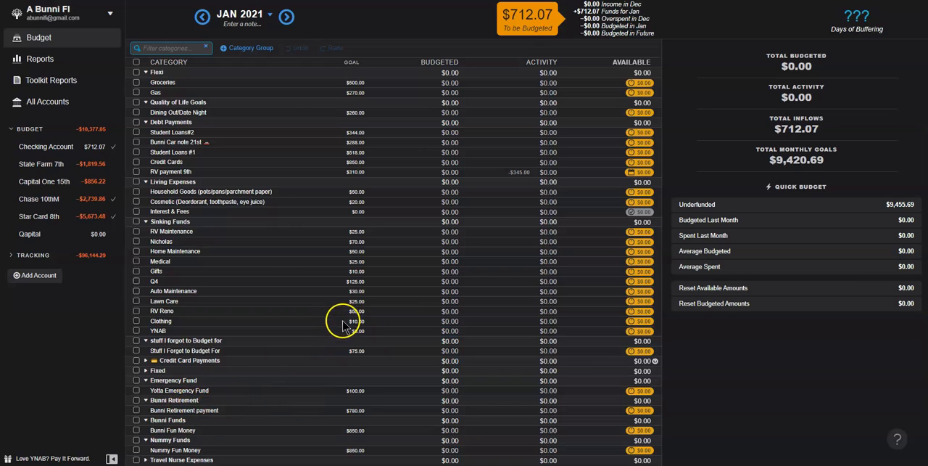
{"action": "left_click", "coordinate": [358, 282]}
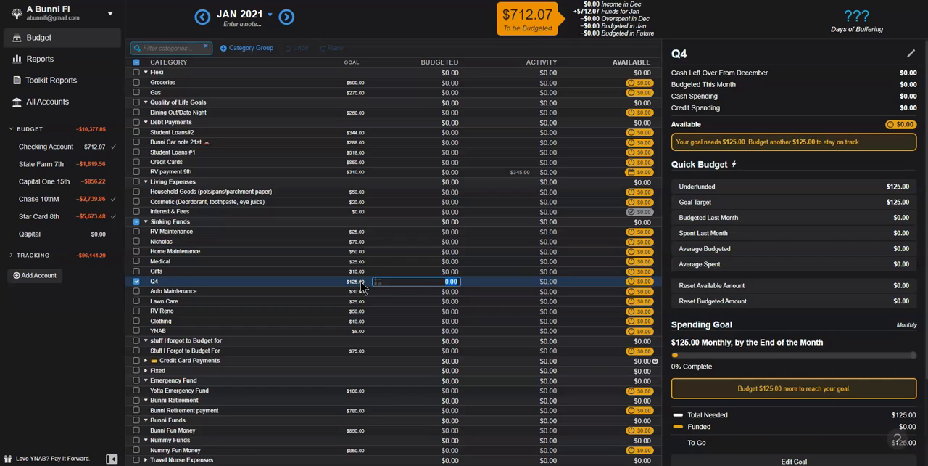
{"action": "left_click", "coordinate": [451, 281]}
{"action": "key", "text": "Return"}
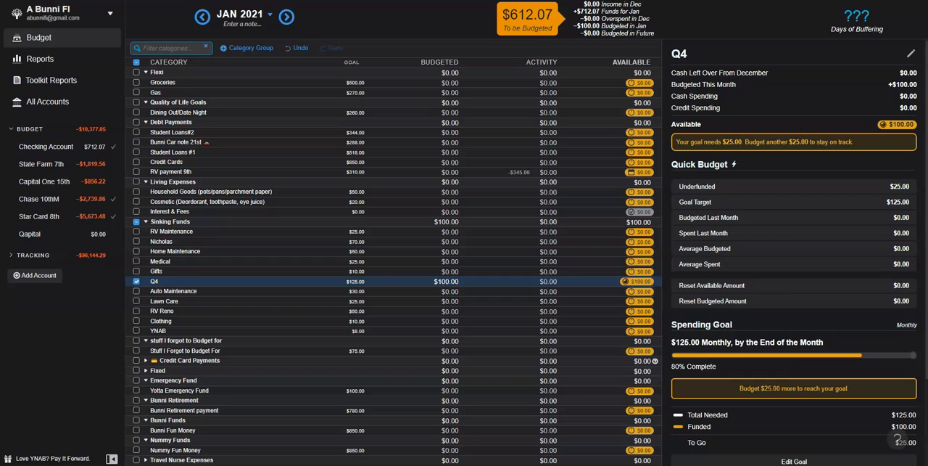
{"action": "left_click", "coordinate": [455, 282]}
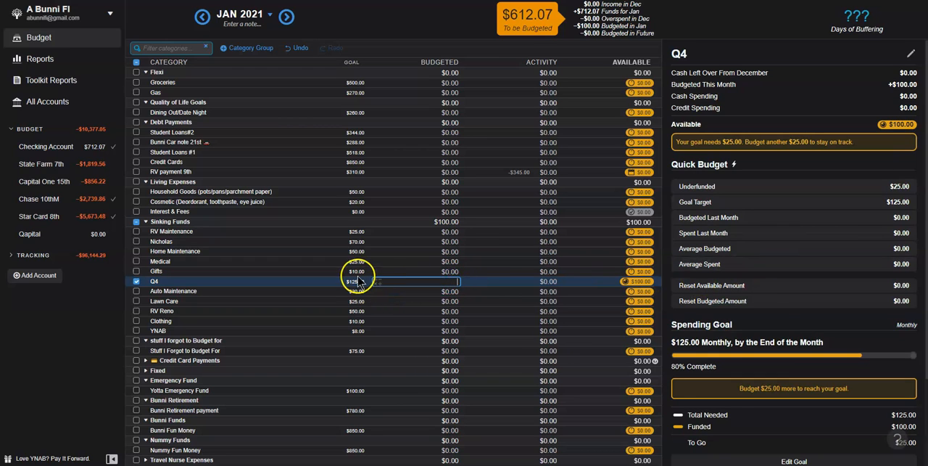
Step: Set the Q4 spending goal to 100.00 monthly, due at the end of the month, and reload the budget
{"action": "scroll", "coordinate": [788, 323], "scroll_direction": "down", "scroll_amount": 2}
{"action": "left_click", "coordinate": [794, 352]}
{"action": "left_click", "coordinate": [713, 254]}
{"action": "type", "text": "10"}
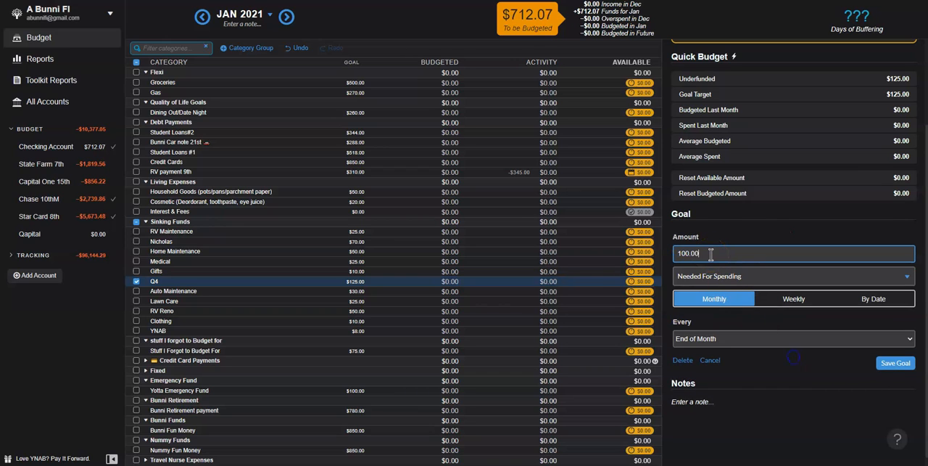
{"action": "type", "text": "0.00"}
{"action": "key", "text": "Return"}
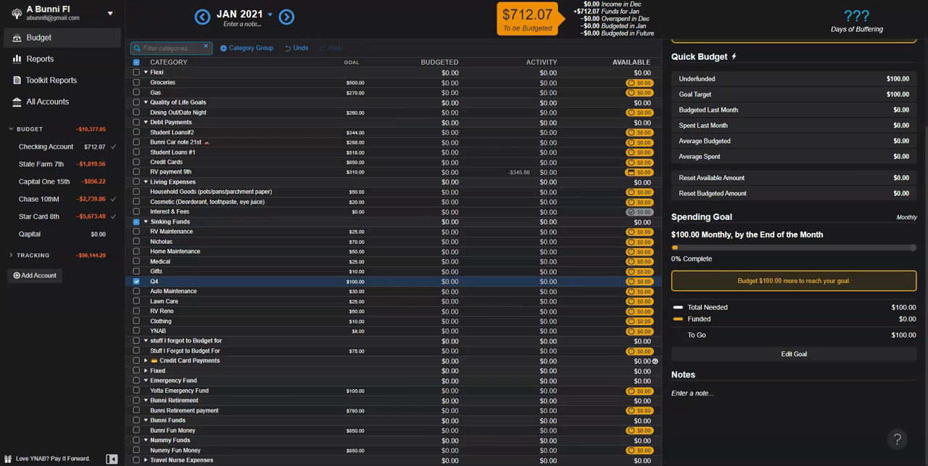
{"action": "key", "text": "F5"}
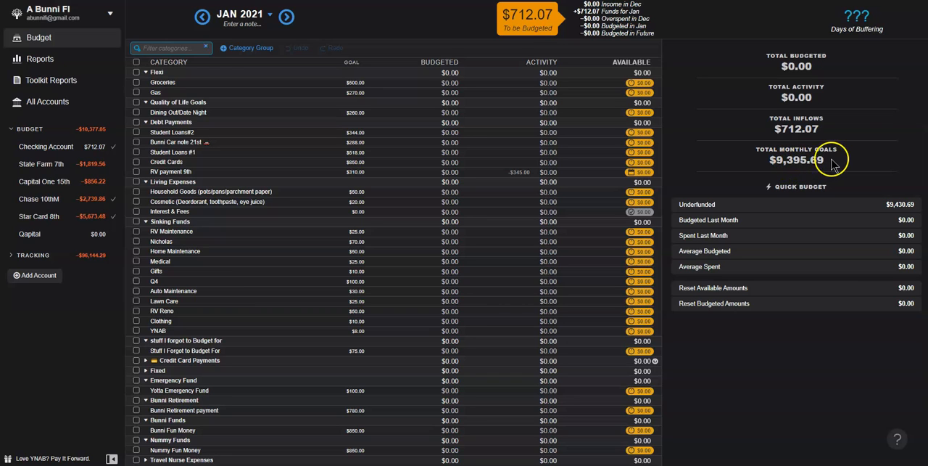
Step: Collapse all the expanded category groups, from Flexi down to Nummy Funds
{"action": "left_click", "coordinate": [145, 72]}
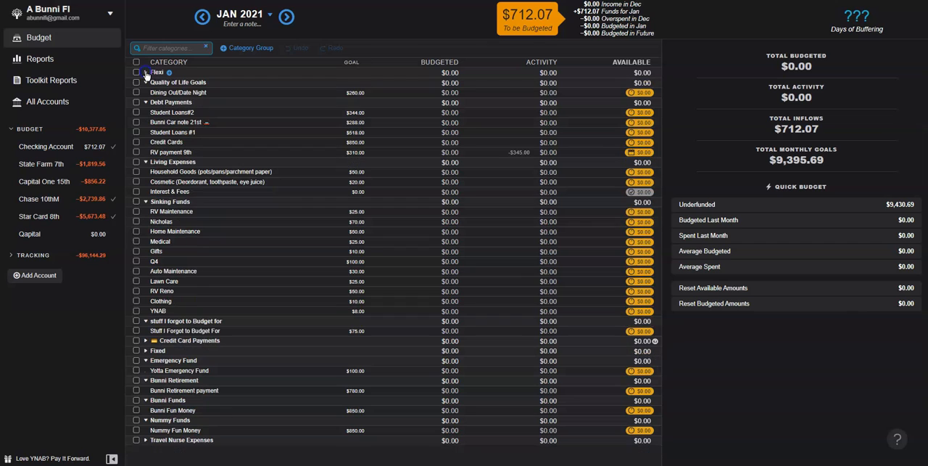
{"action": "left_click", "coordinate": [146, 82]}
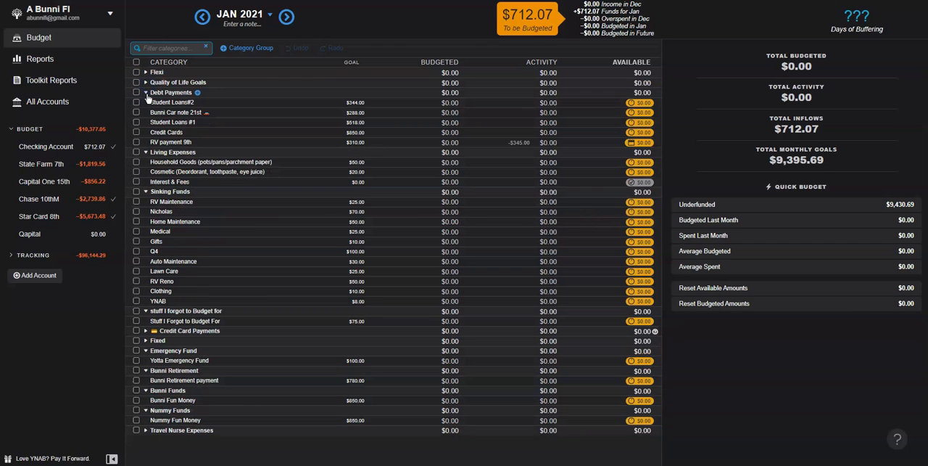
{"action": "left_click", "coordinate": [146, 93]}
{"action": "left_click", "coordinate": [146, 103]}
{"action": "left_click", "coordinate": [146, 112]}
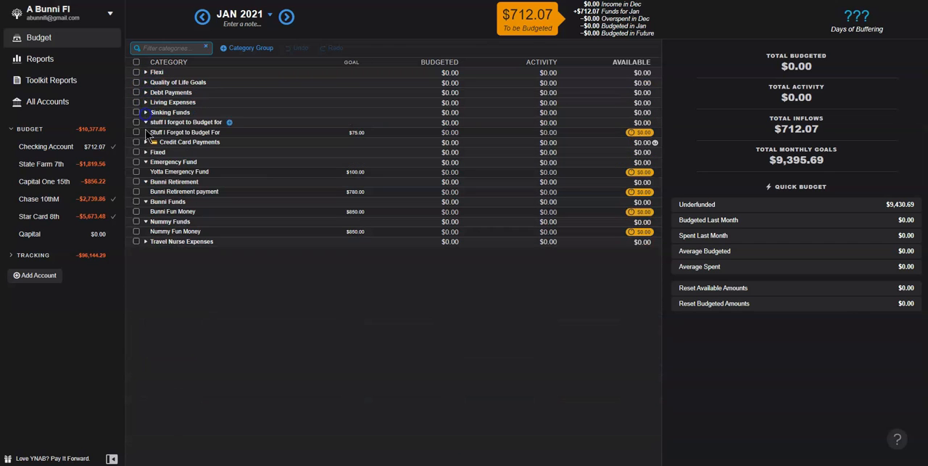
{"action": "left_click", "coordinate": [146, 121]}
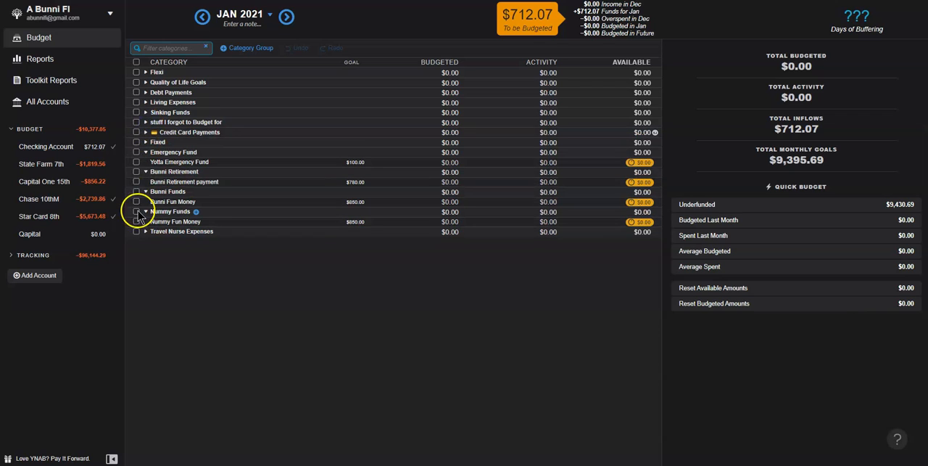
{"action": "left_click", "coordinate": [146, 152]}
{"action": "left_click", "coordinate": [146, 162]}
{"action": "left_click", "coordinate": [146, 172]}
{"action": "left_click", "coordinate": [147, 183]}
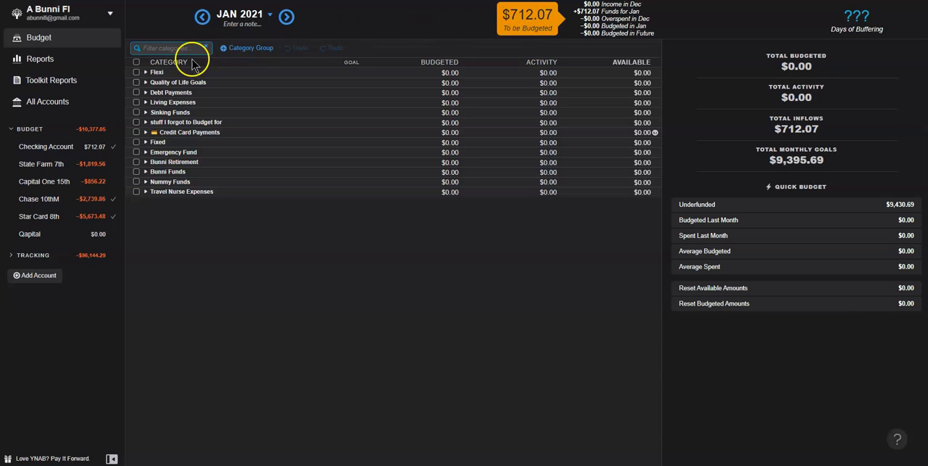
Step: Budget 250.00 to Groceries and 100.00 to Gas in the Flexi group for January 2021, and clear the selection
{"action": "left_click", "coordinate": [146, 72]}
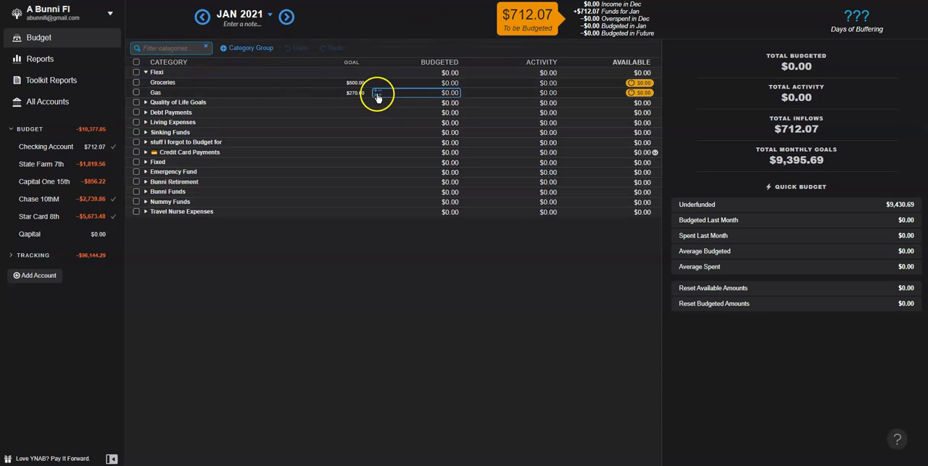
{"action": "left_click", "coordinate": [456, 83]}
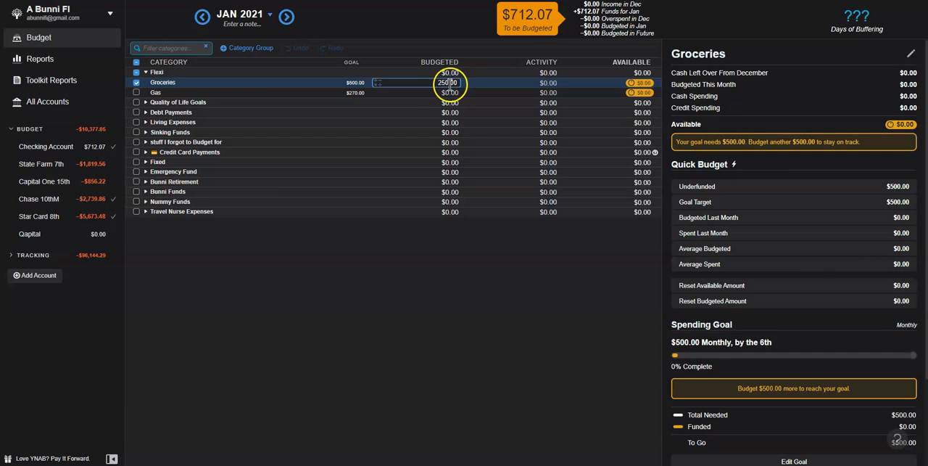
{"action": "left_click", "coordinate": [451, 93]}
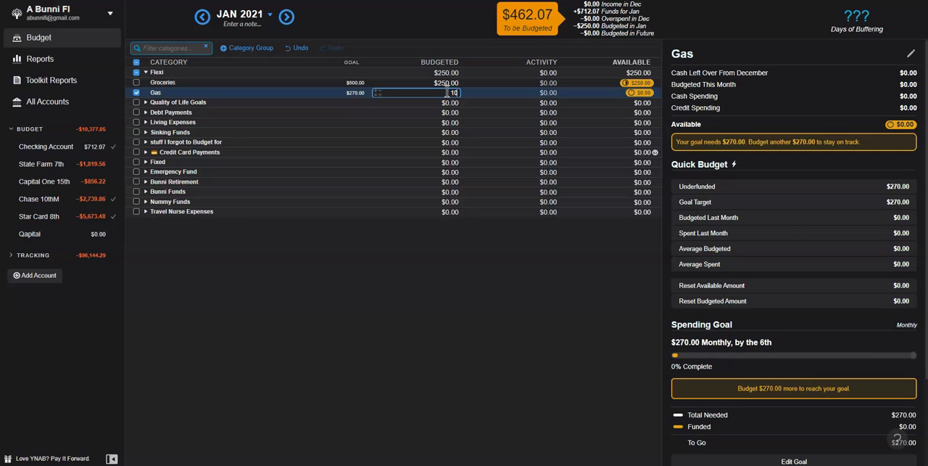
{"action": "type", "text": "100.00"}
{"action": "key", "text": "Return"}
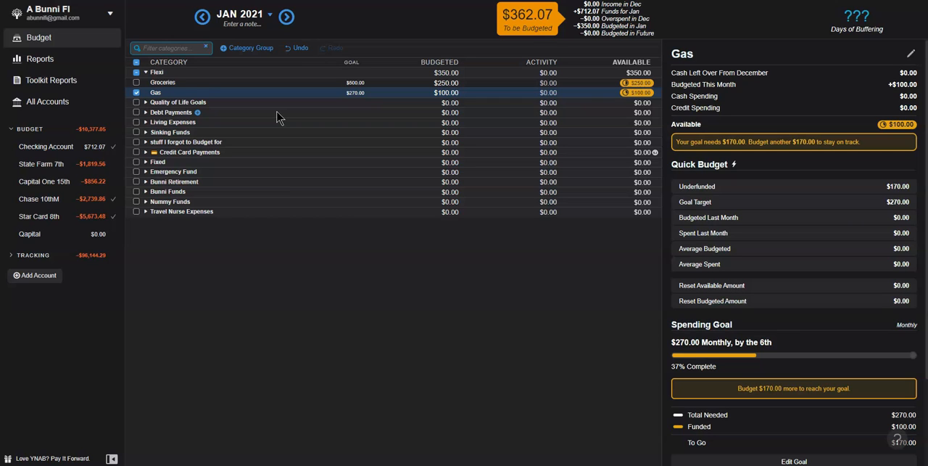
{"action": "left_click", "coordinate": [135, 73]}
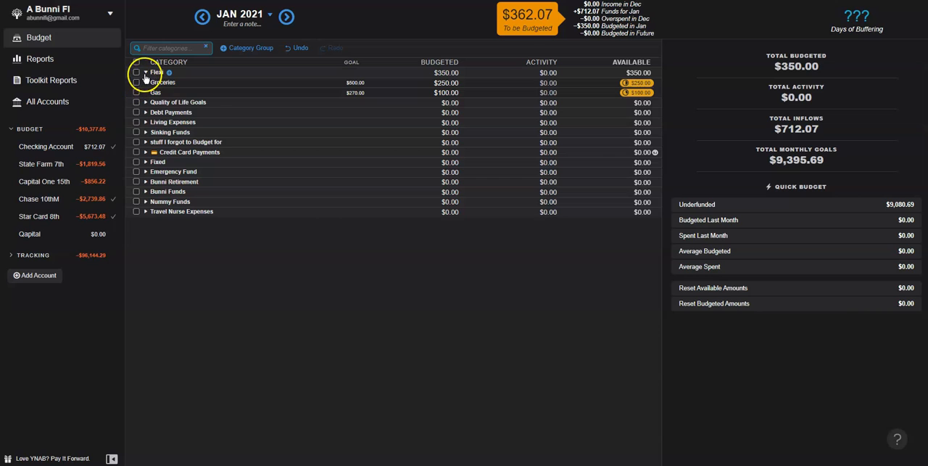
Step: Collapse the Flexi group and budget 50.00 to Dining Out/Date Night under Quality of Life Goals
{"action": "left_click", "coordinate": [144, 72]}
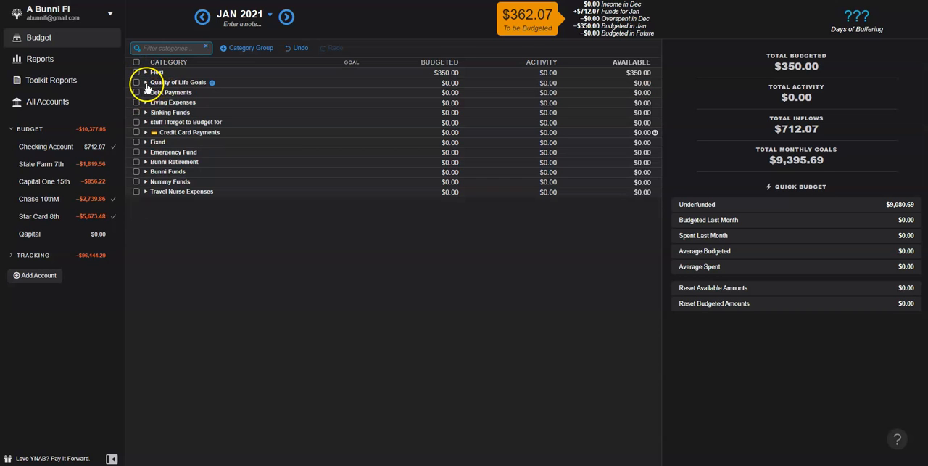
{"action": "left_click", "coordinate": [145, 83]}
{"action": "left_click", "coordinate": [449, 93]}
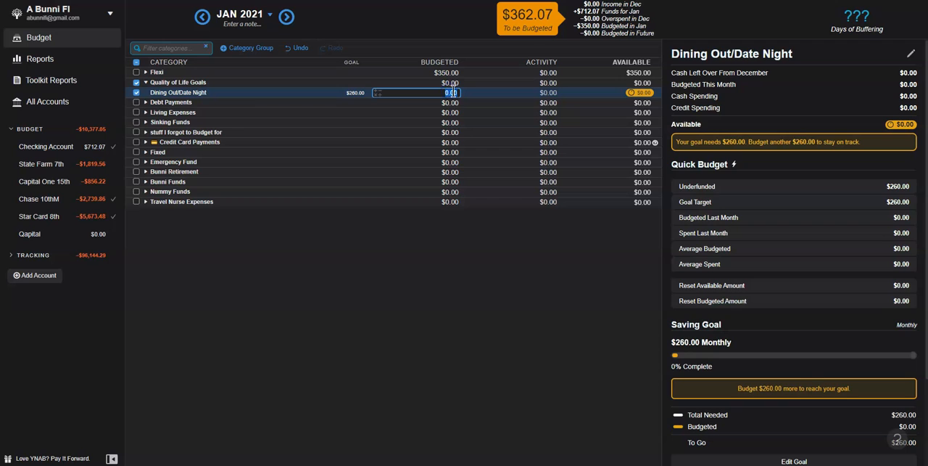
{"action": "key", "text": "Return"}
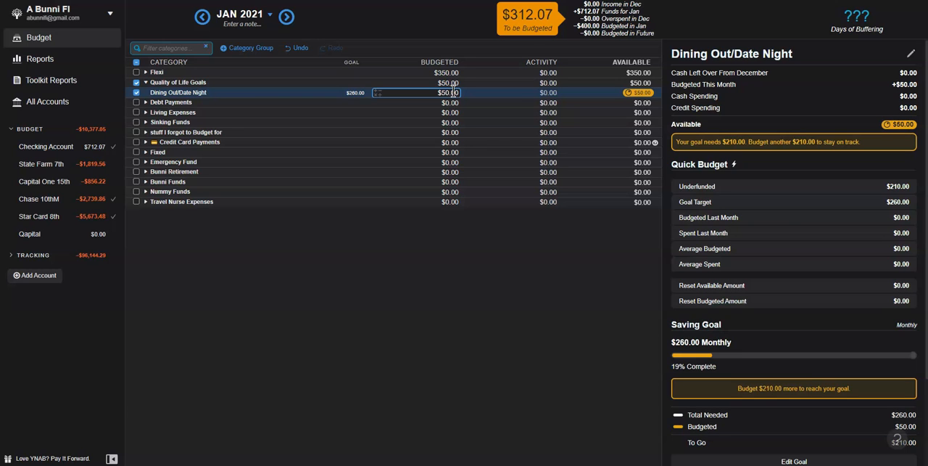
Step: Budget 50.00 each to Student Loans#2, Bunni Car note 21st, Student Loans #1 and Credit Cards in the Debt Payments group
{"action": "left_click", "coordinate": [146, 102]}
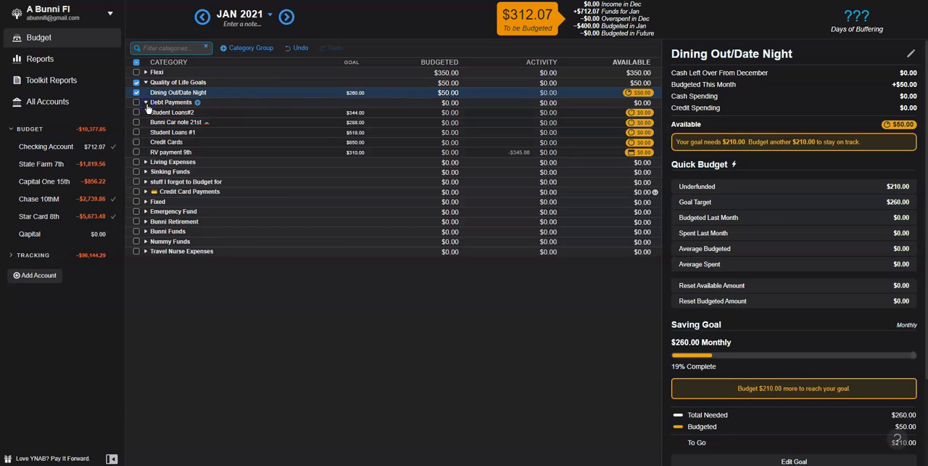
{"action": "left_click", "coordinate": [450, 113]}
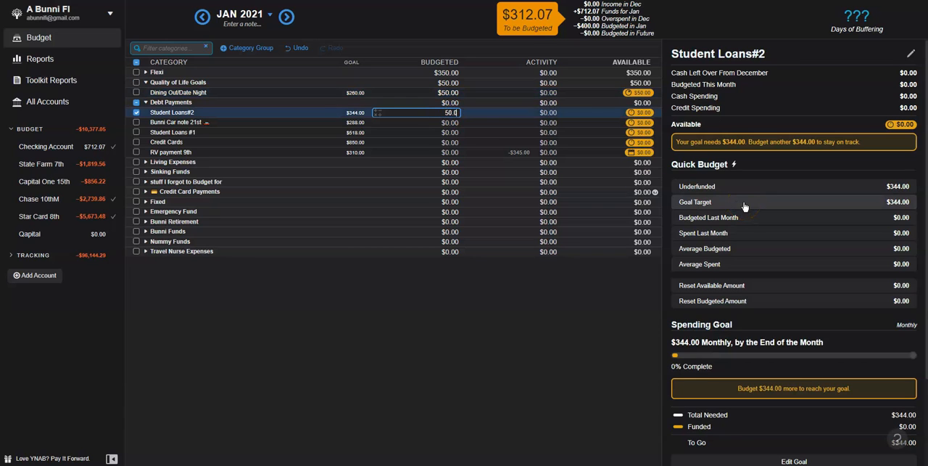
{"action": "left_click", "coordinate": [450, 123]}
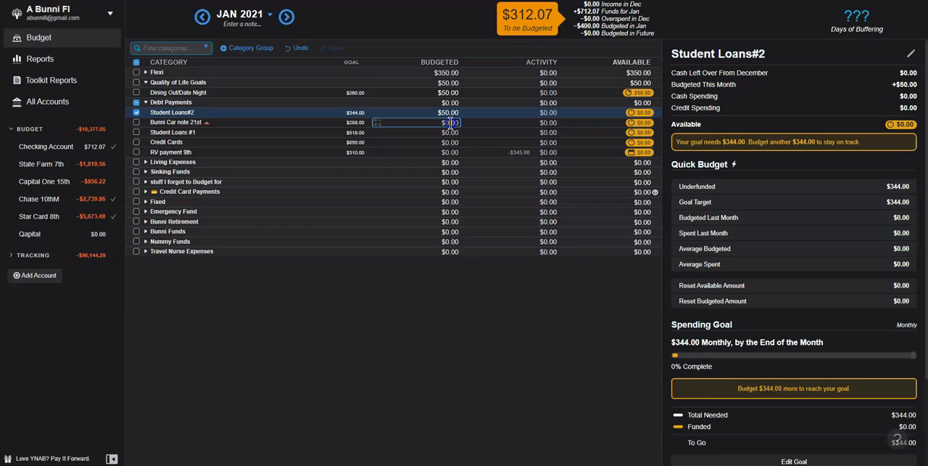
{"action": "type", "text": "50"}
{"action": "left_click", "coordinate": [451, 130]}
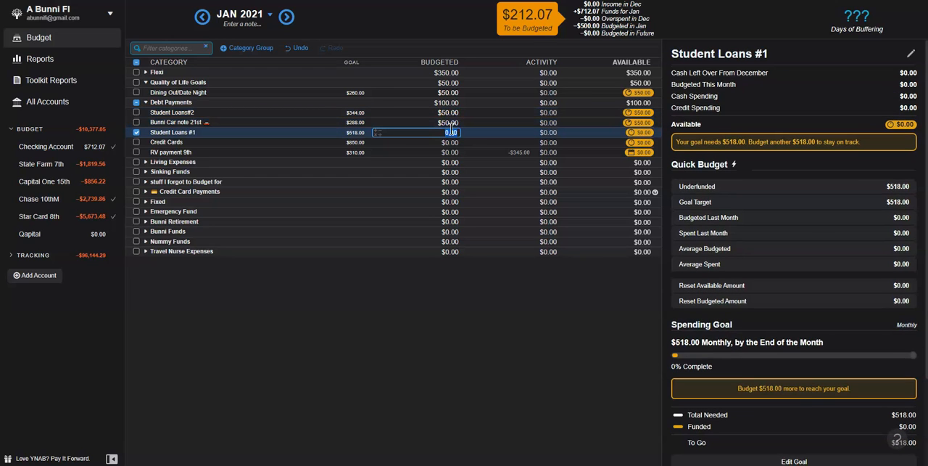
{"action": "type", "text": "50"}
{"action": "left_click", "coordinate": [450, 141]}
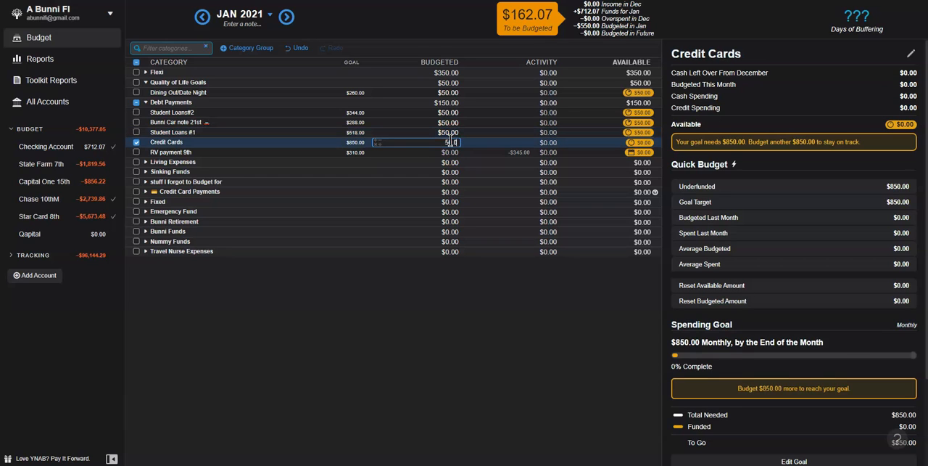
{"action": "left_click", "coordinate": [451, 152]}
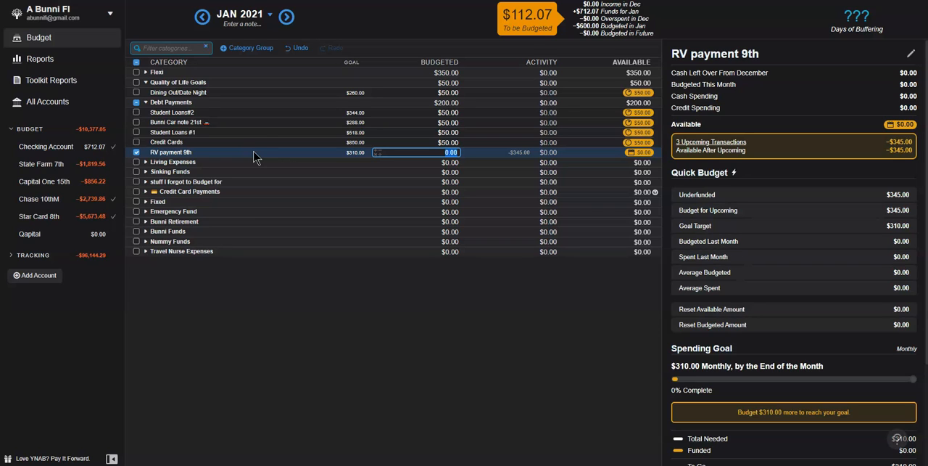
Step: Discard the 50 entry for RV payment 9th, clear the category selection and collapse the Debt Payments group
{"action": "type", "text": "50"}
{"action": "key", "text": "Escape"}
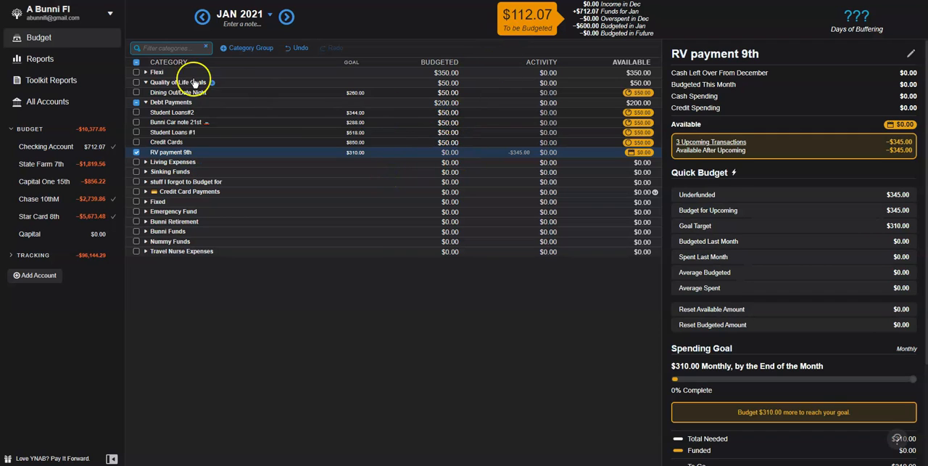
{"action": "left_click", "coordinate": [136, 102]}
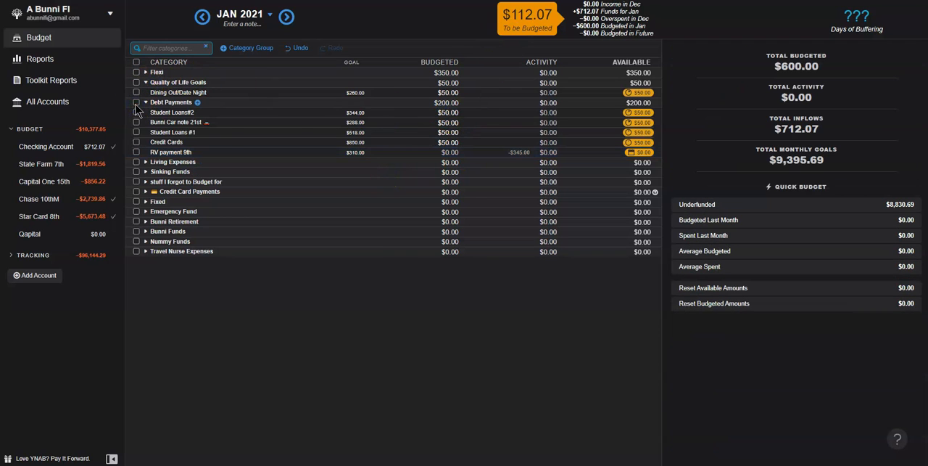
{"action": "left_click", "coordinate": [145, 102]}
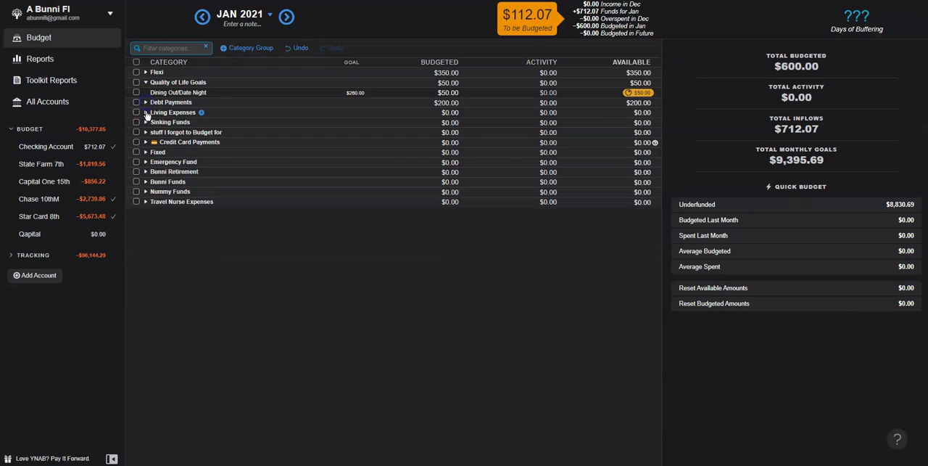
Step: In the Fixed group, fund Eye Insurance 11th with 7.58, Trash 1st with 16.75 and Amazon Music 2nd with 19.00 from their underfunded goal amounts
{"action": "left_click", "coordinate": [146, 152]}
{"action": "left_click", "coordinate": [444, 241]}
{"action": "left_click", "coordinate": [446, 251]}
{"action": "left_click", "coordinate": [448, 261]}
{"action": "left_click", "coordinate": [700, 187]}
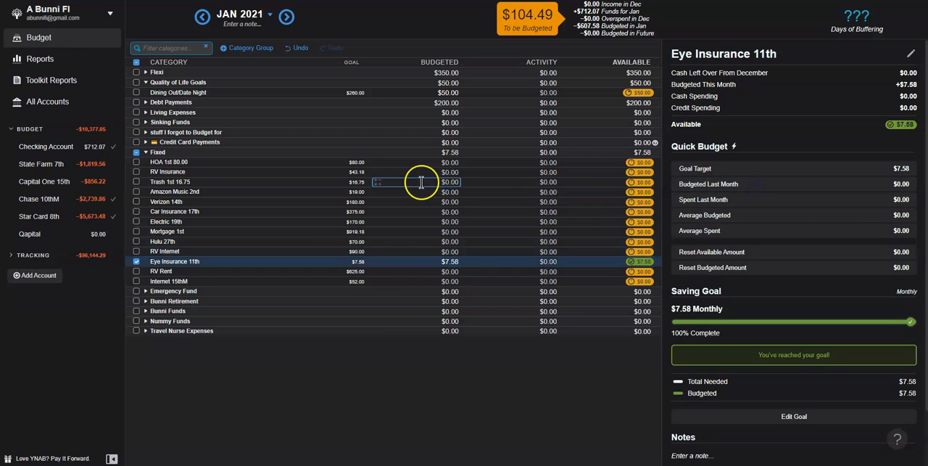
{"action": "left_click", "coordinate": [421, 182]}
{"action": "left_click", "coordinate": [725, 189]}
{"action": "left_click", "coordinate": [453, 191]}
{"action": "left_click", "coordinate": [760, 188]}
{"action": "left_click", "coordinate": [473, 203]}
{"action": "left_click", "coordinate": [449, 162]}
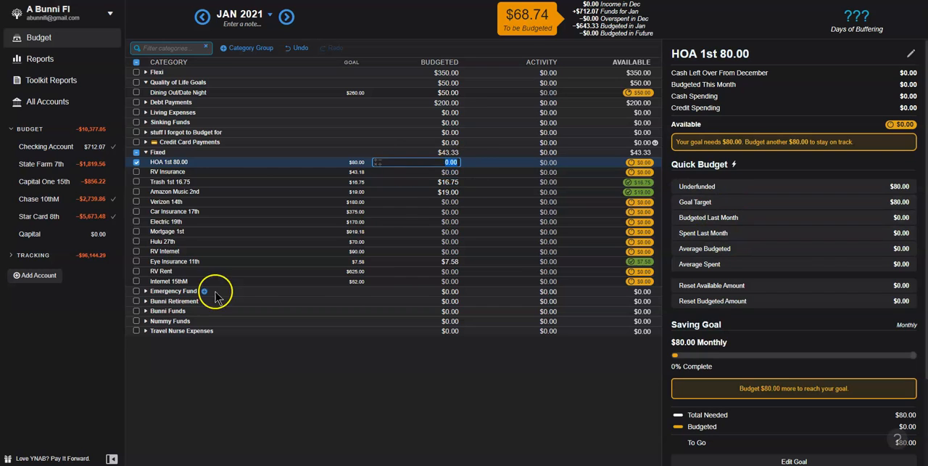
Step: Expand the Emergency Fund group and budget the remaining 68.74 to Yotta Emergency Fund
{"action": "left_click", "coordinate": [145, 291]}
{"action": "left_click", "coordinate": [455, 298]}
{"action": "type", "text": "68.74"}
{"action": "key", "text": "Return"}
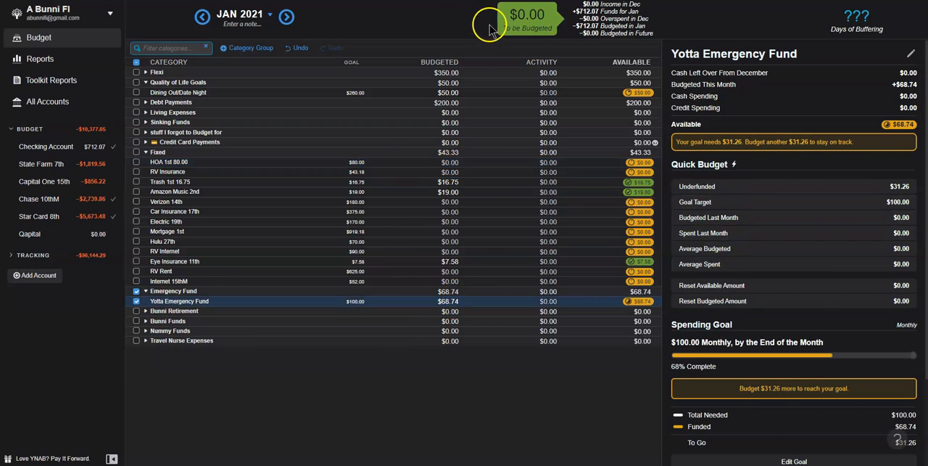
Step: Collapse the Emergency Fund and Fixed groups and clear the category selection to return to the month's budget summary
{"action": "left_click", "coordinate": [146, 290]}
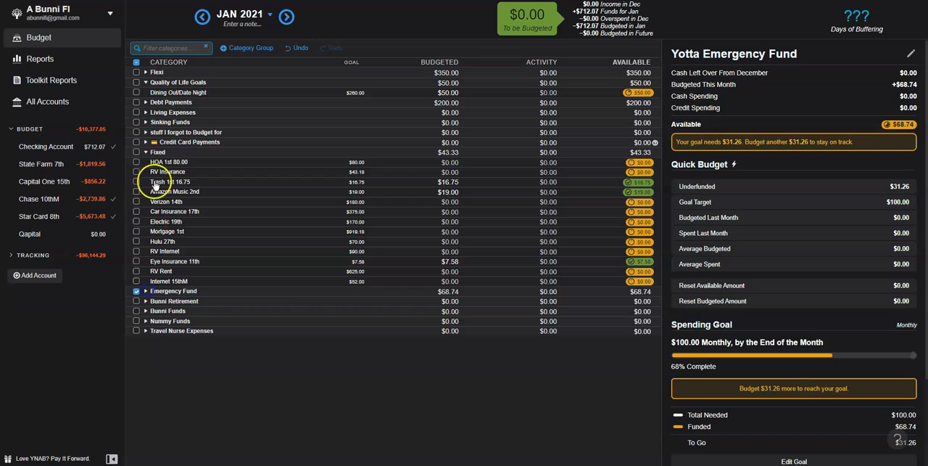
{"action": "left_click", "coordinate": [146, 151]}
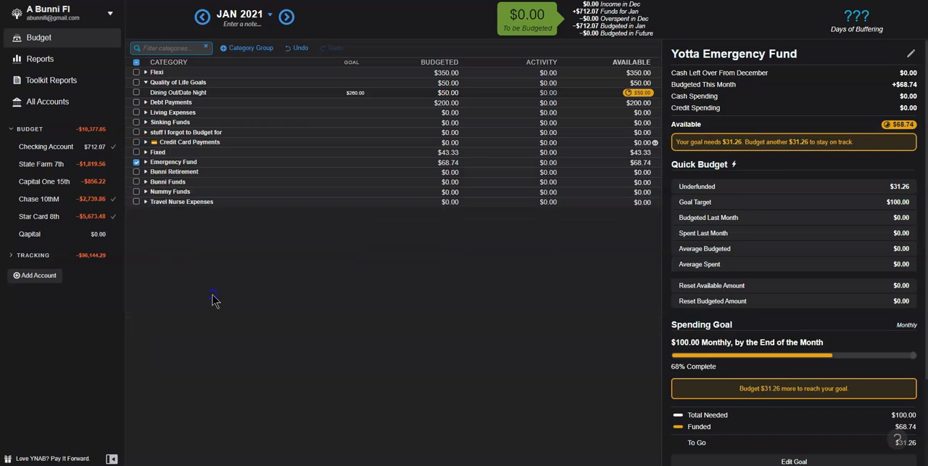
{"action": "left_click", "coordinate": [136, 161]}
{"action": "left_click", "coordinate": [269, 336]}
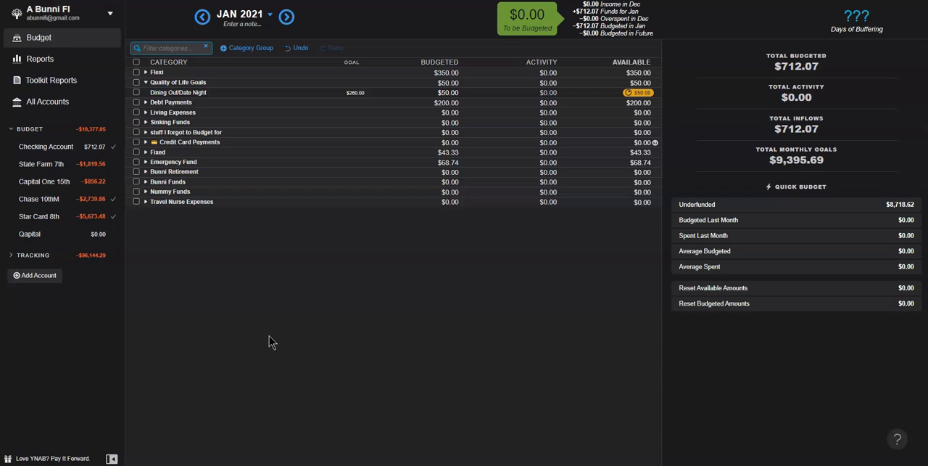
{"action": "left_click", "coordinate": [269, 337]}
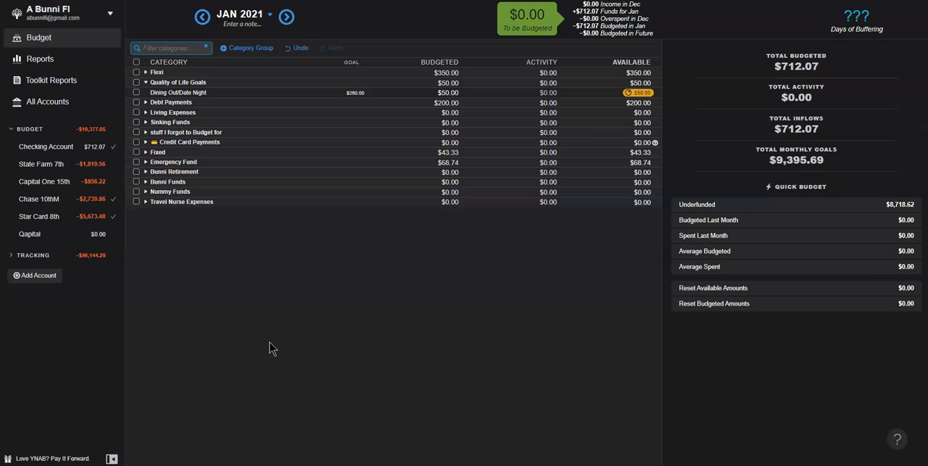